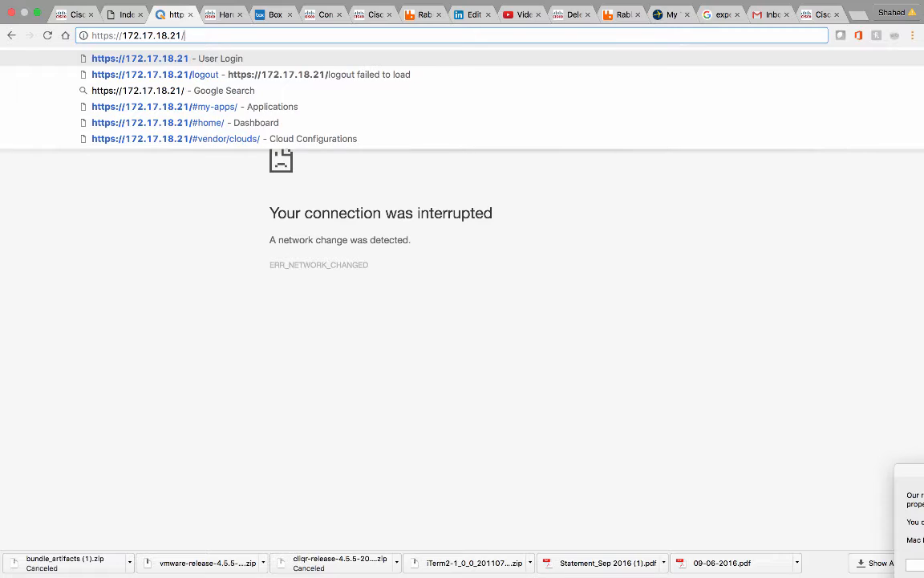
Log in to CloudCenter with the administrator password.
key("Return")
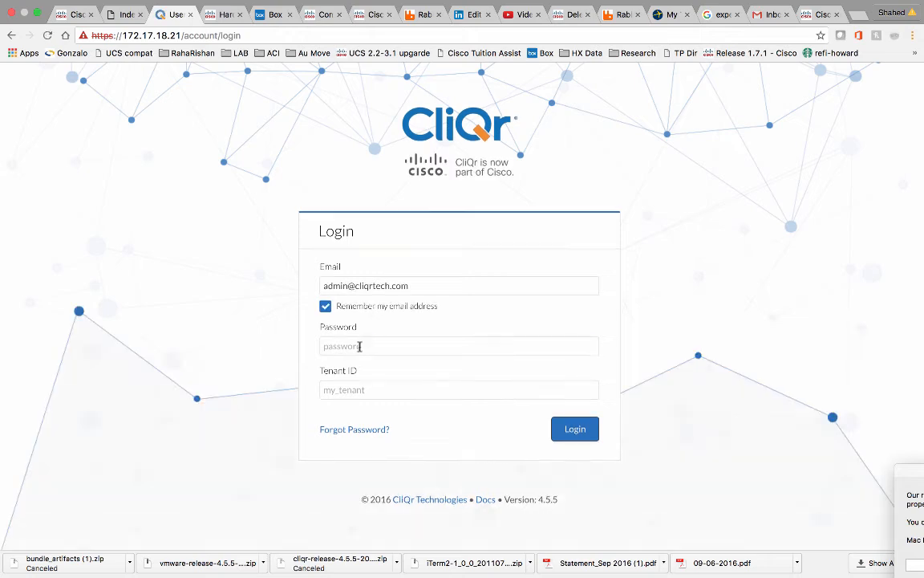
left_click(365, 345)
type("cli")
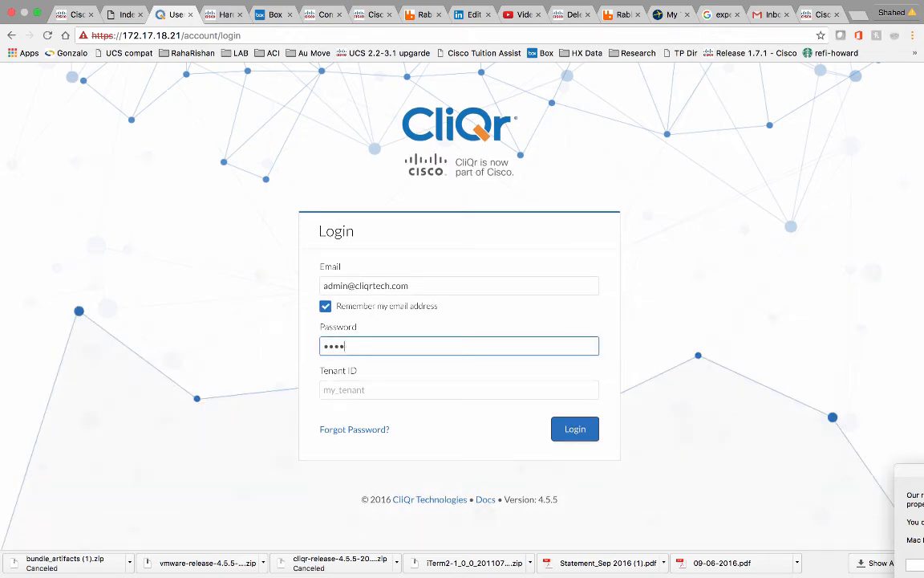
type("qr")
left_click(575, 431)
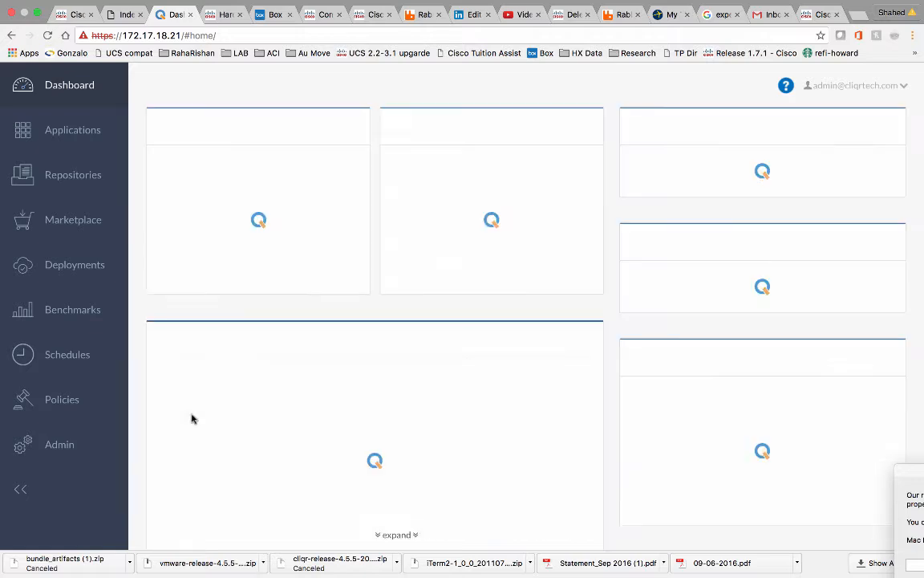
Open the Add Cloud form from Admin > Clouds.
left_click(60, 443)
scroll(61, 445, "down", 3)
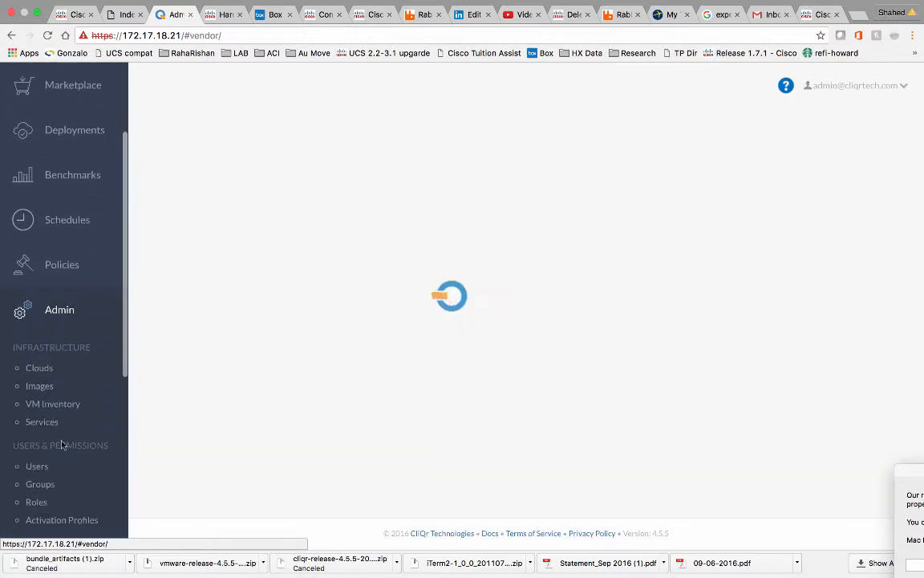
left_click(39, 368)
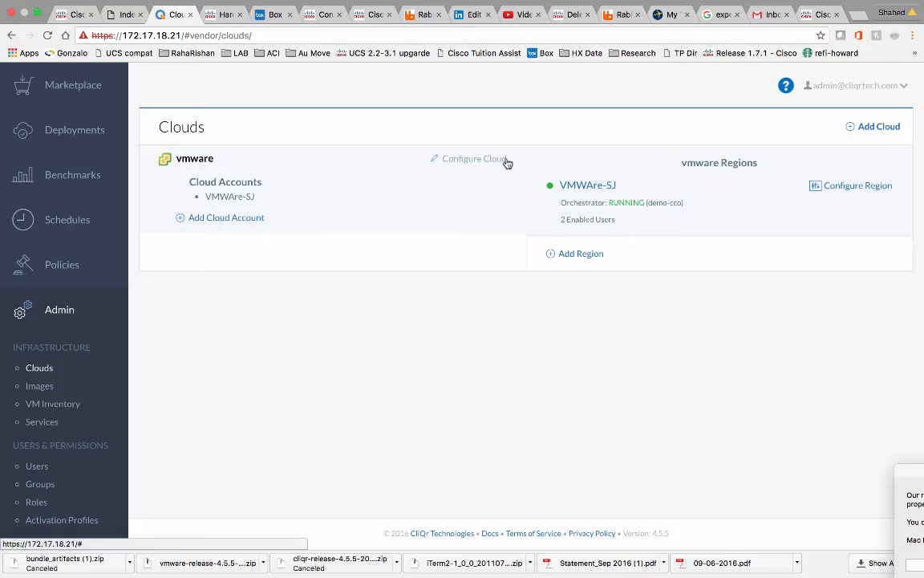
left_click(863, 130)
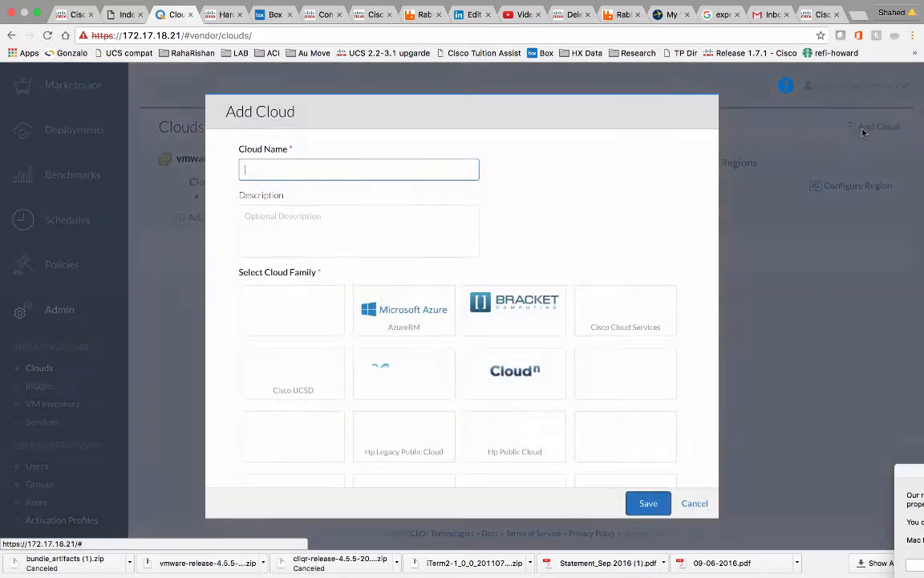
Create a VMware Private Cloud named DemoVMWare, without a hyphen in the name, and save it.
left_click(411, 174)
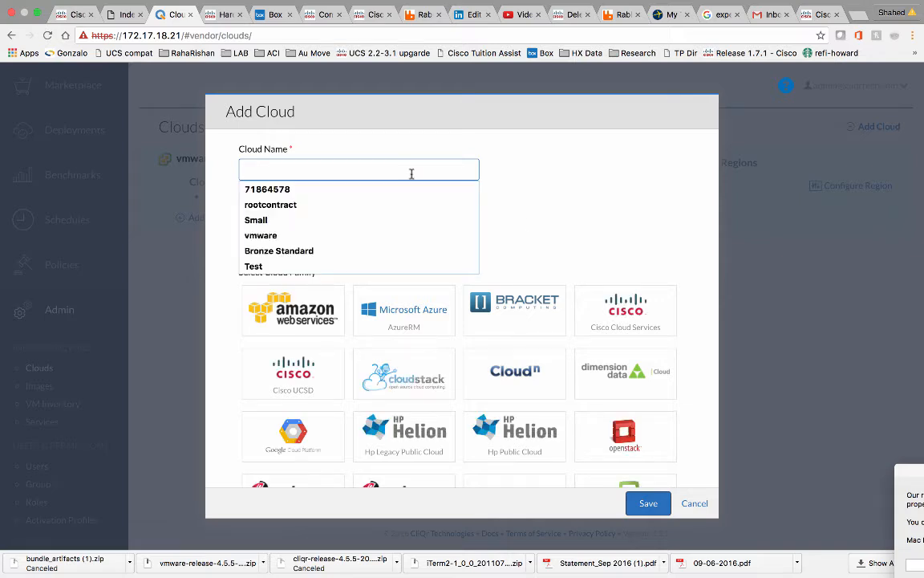
type("Demo-VMWare")
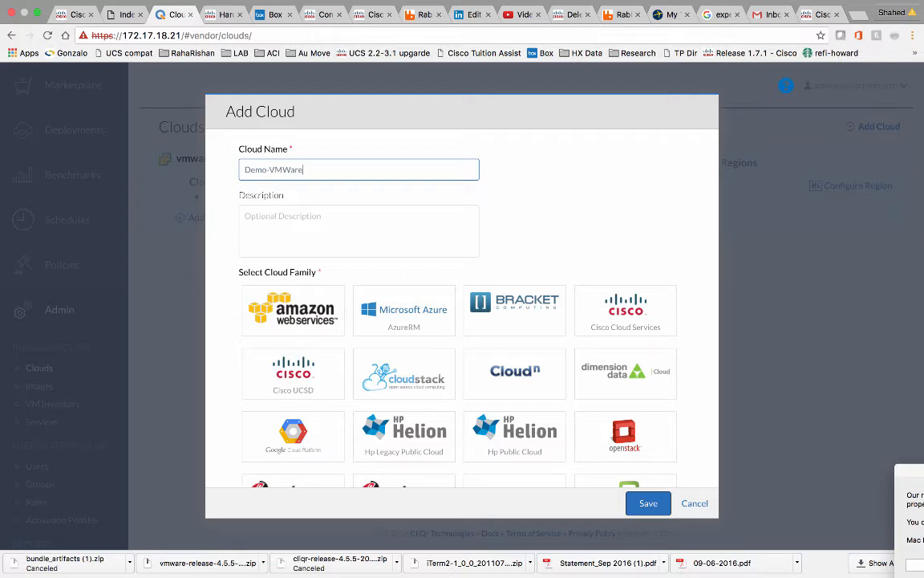
scroll(430, 320, "down", 2)
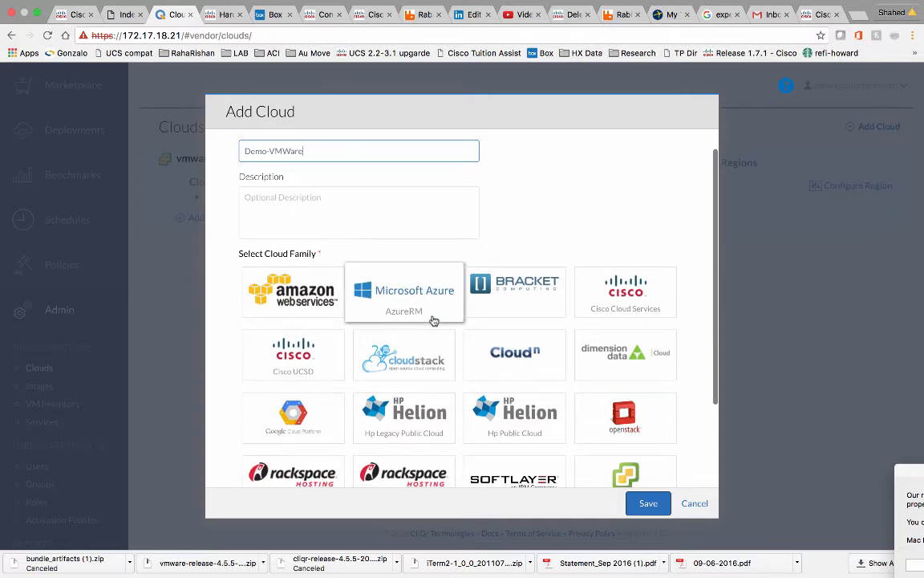
scroll(433, 320, "down", 5)
left_click(634, 381)
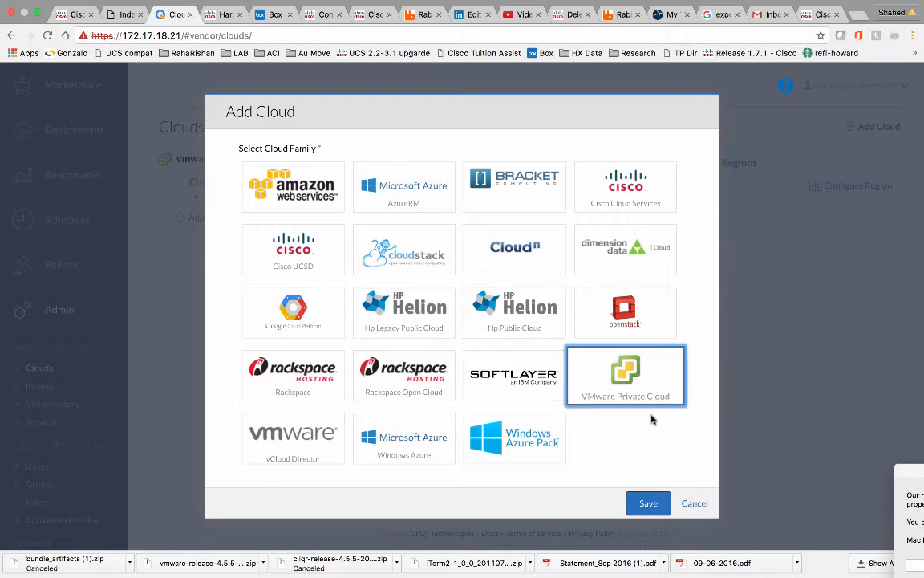
left_click(648, 503)
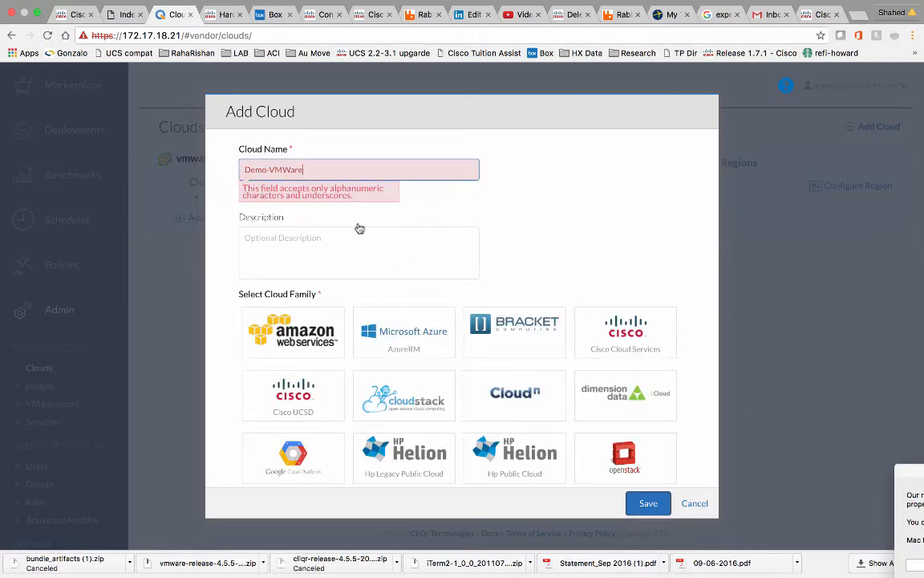
left_click(270, 168)
key("BackSpace")
left_click(647, 503)
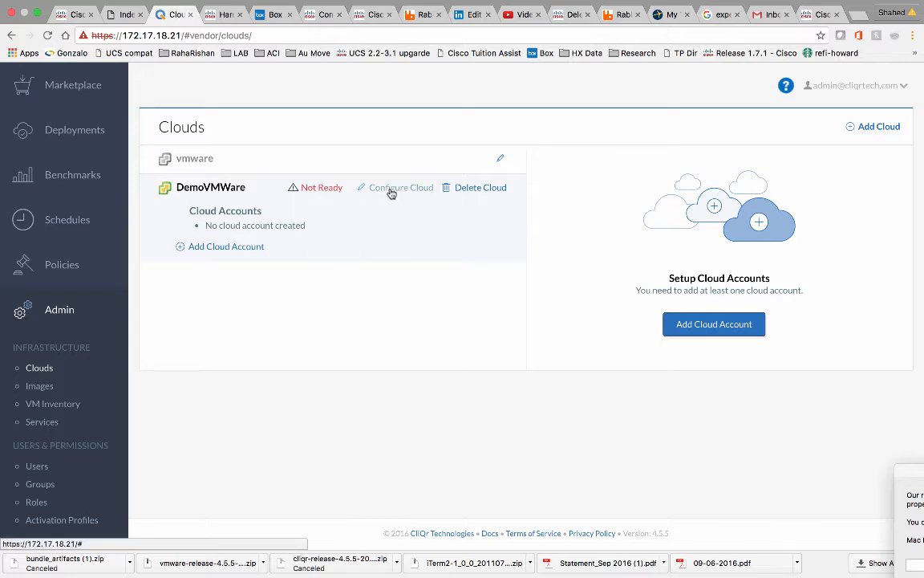
Start a new cloud account for DemoVMWare named VMWareDemoAcct.
left_click(225, 248)
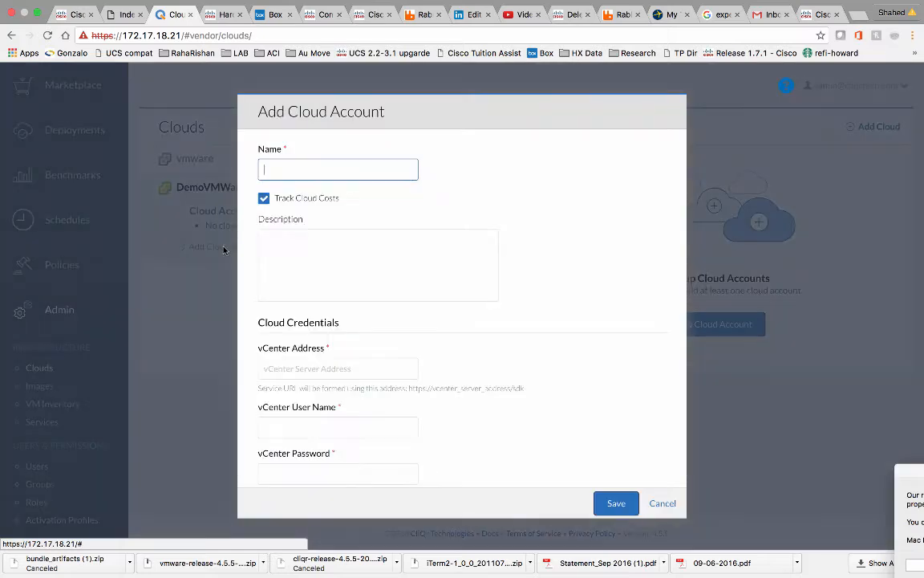
left_click(304, 172)
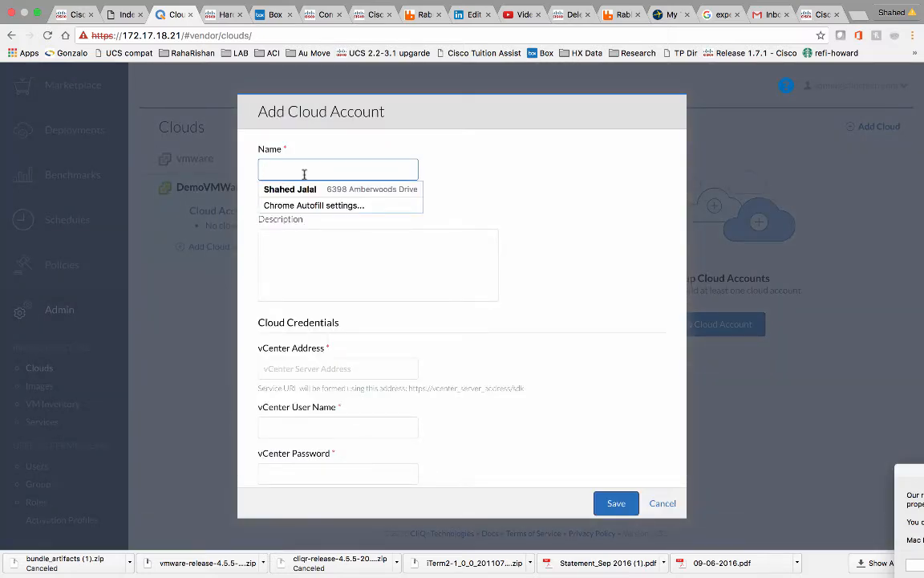
type("VMW")
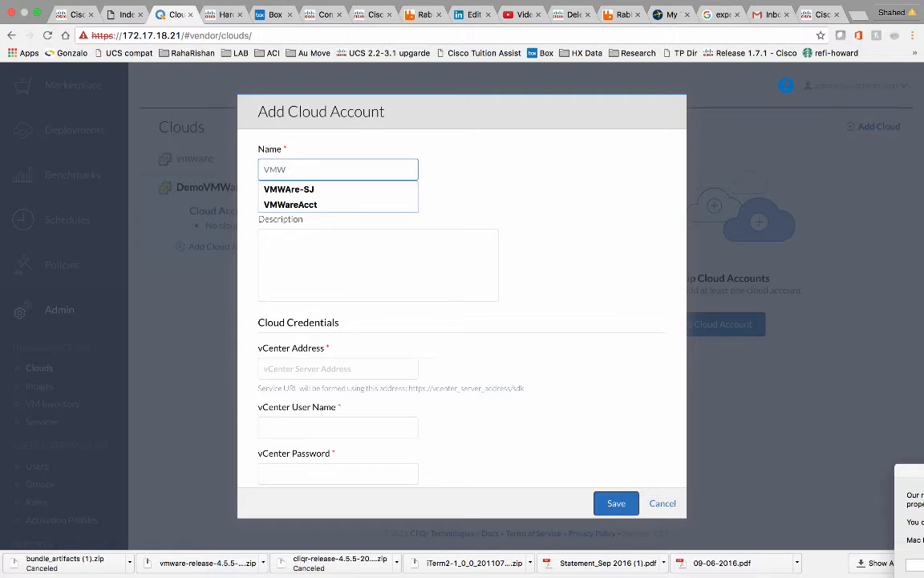
type("are-Demo")
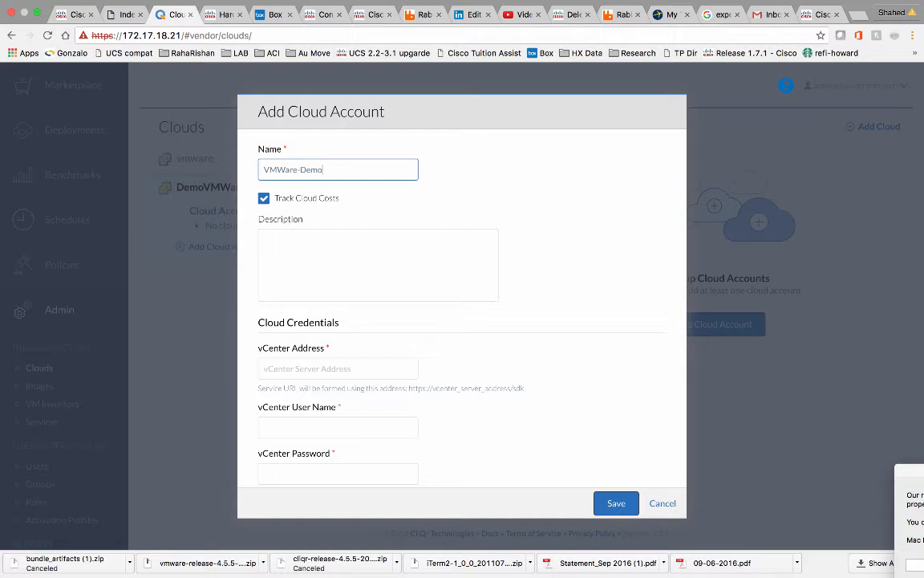
left_click(301, 171)
key("BackSpace")
left_click(325, 169)
type("A")
Connect the account to vCenter 172.17.17.10 with its user name and password, then save.
left_click(305, 368)
type("1")
left_click(294, 388)
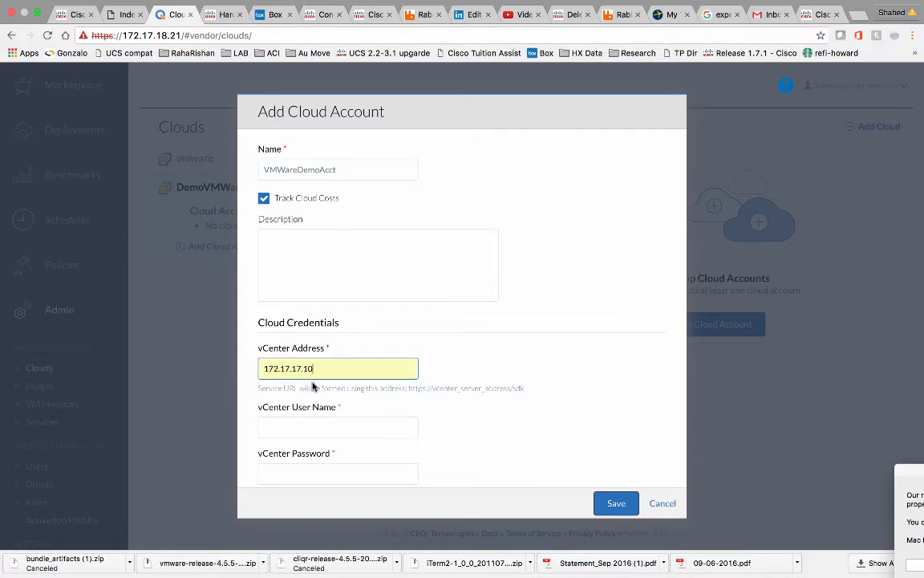
left_click(302, 421)
type("s")
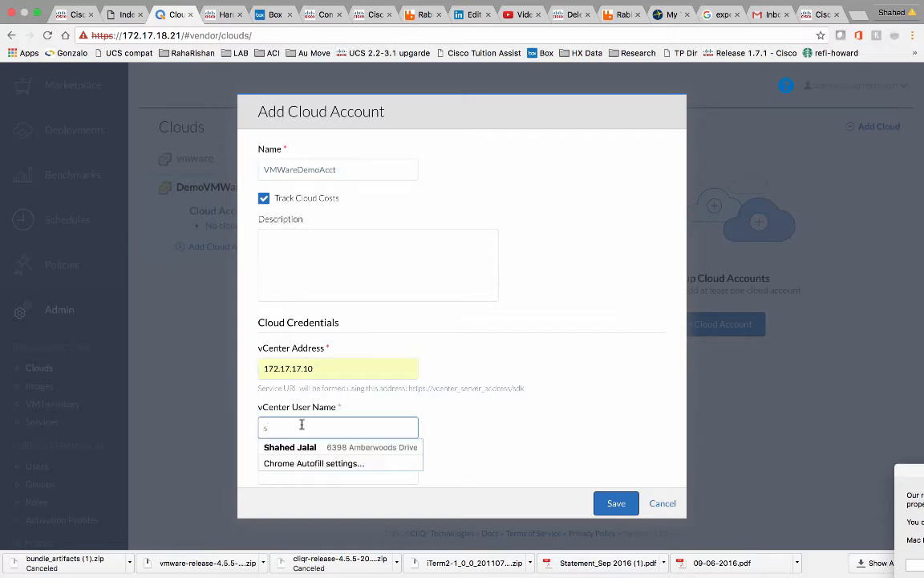
type("t")
left_click(290, 446)
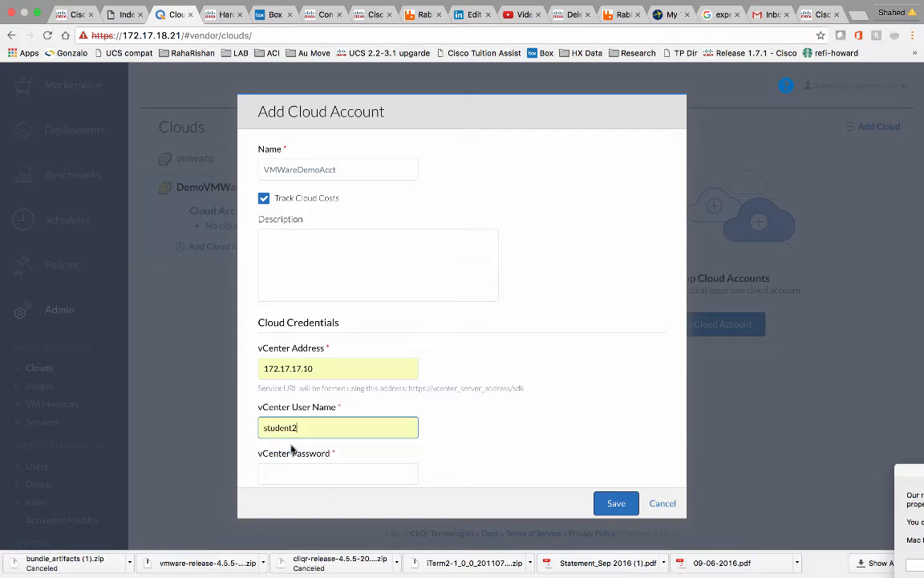
left_click(281, 470)
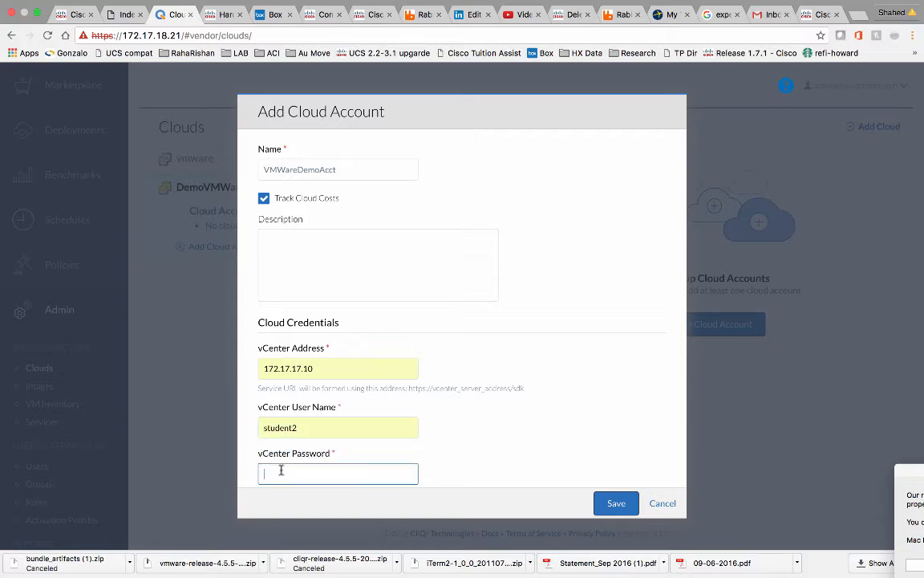
type("********")
left_click(617, 502)
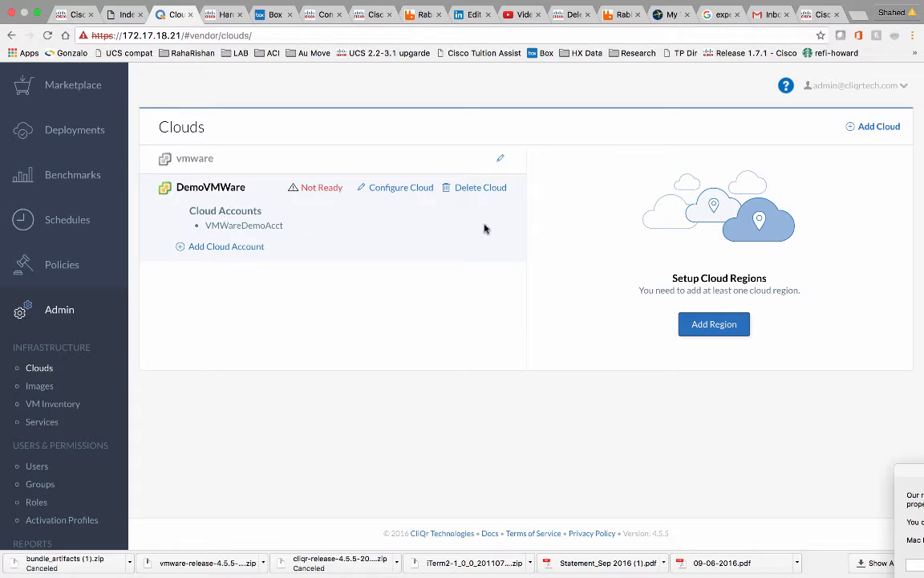
Add region SJ to DemoVMWare with display name VMWareSJ.
left_click(714, 324)
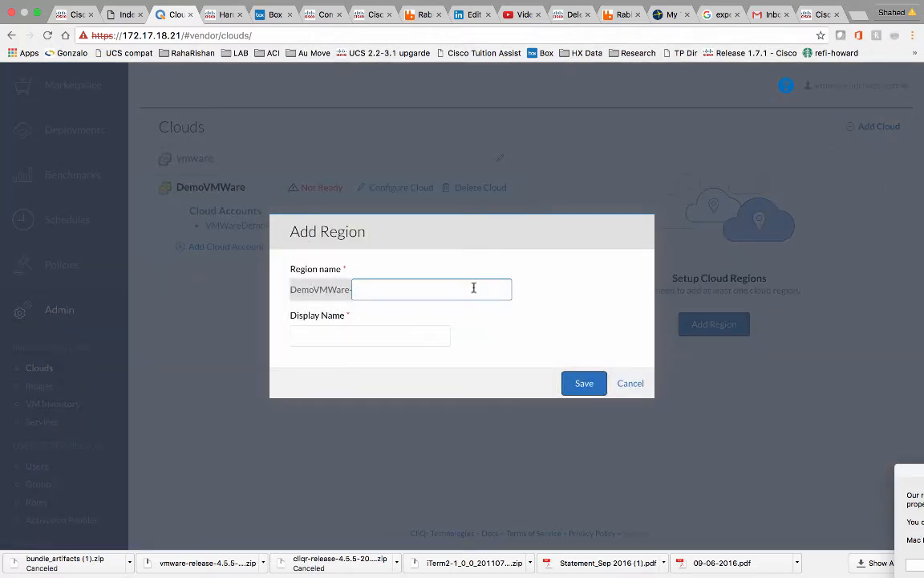
left_click(473, 288)
type("SJ")
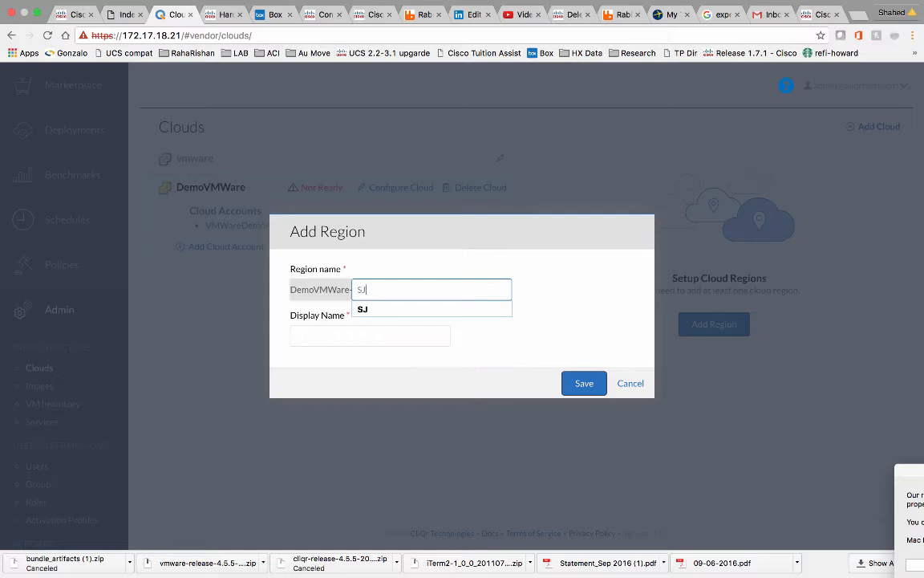
left_click(458, 310)
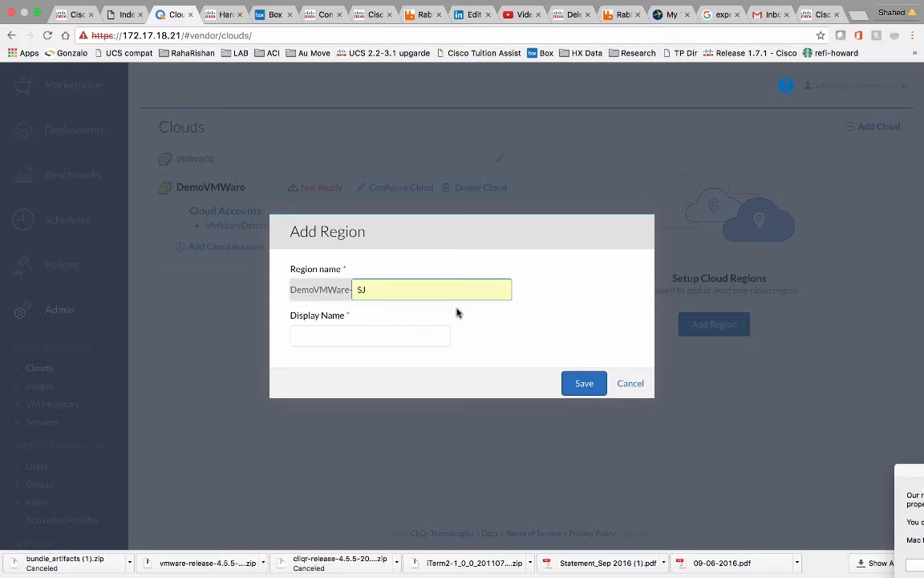
left_click(395, 334)
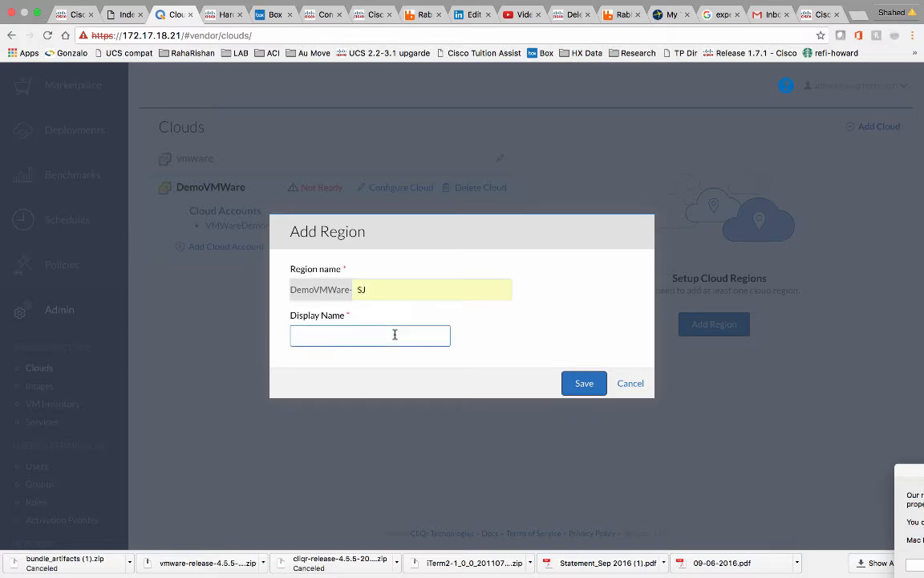
type("VMW")
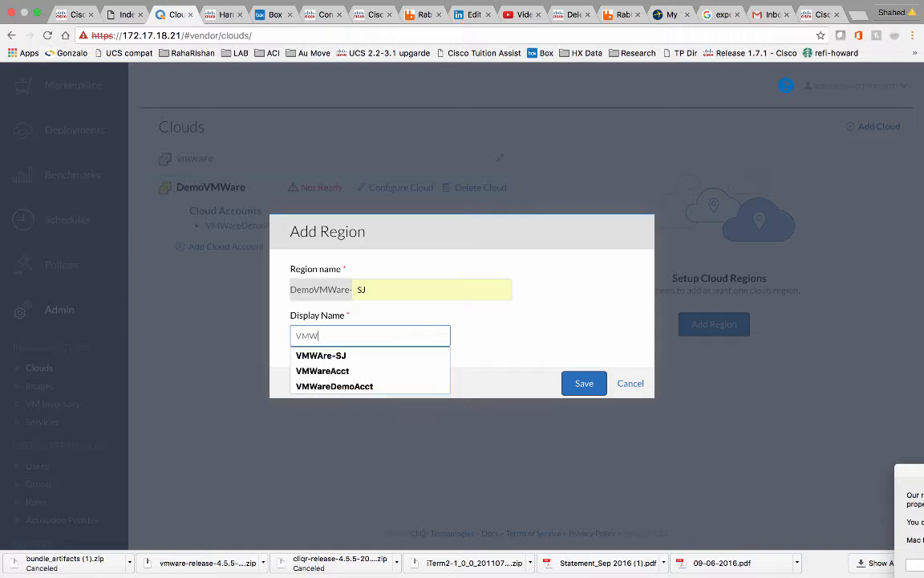
type("areSJ")
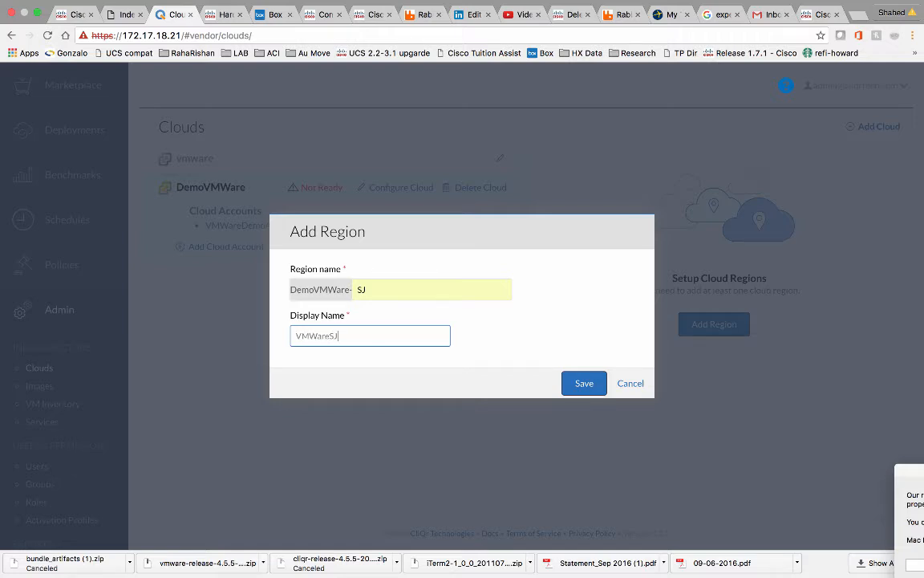
left_click(581, 383)
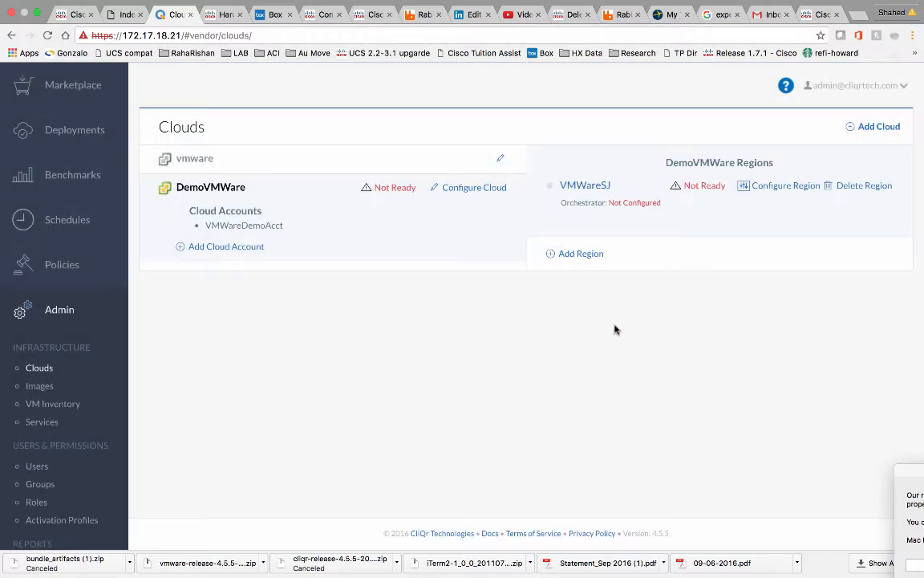
Save VMWareSJ's cloud settings with data center Pod-2 and cluster Student2 as defaults.
left_click(782, 190)
scroll(696, 239, "down", 2)
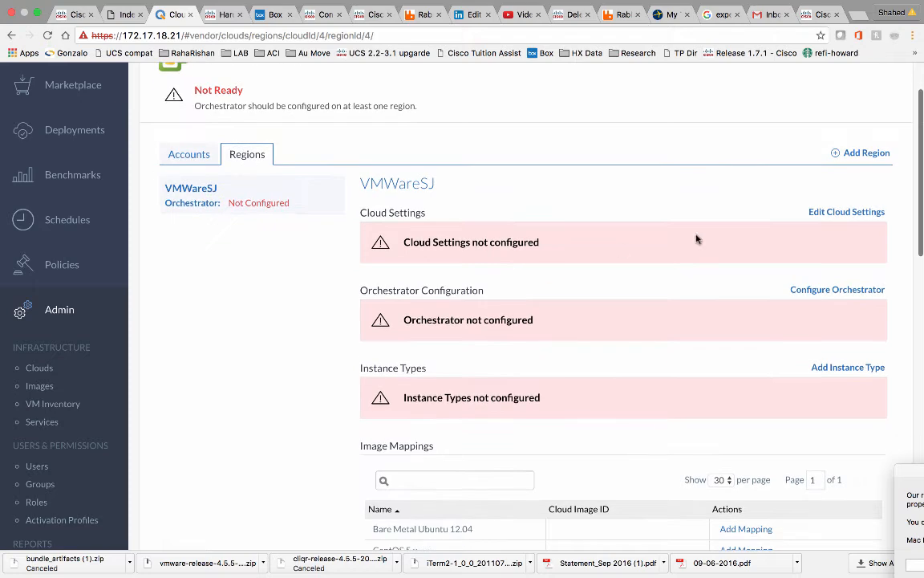
left_click(822, 211)
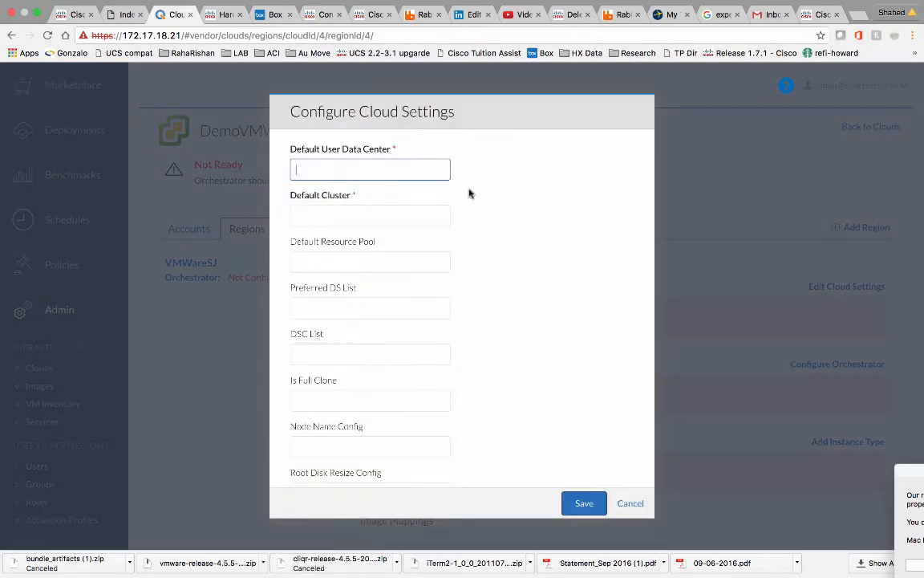
left_click(370, 170)
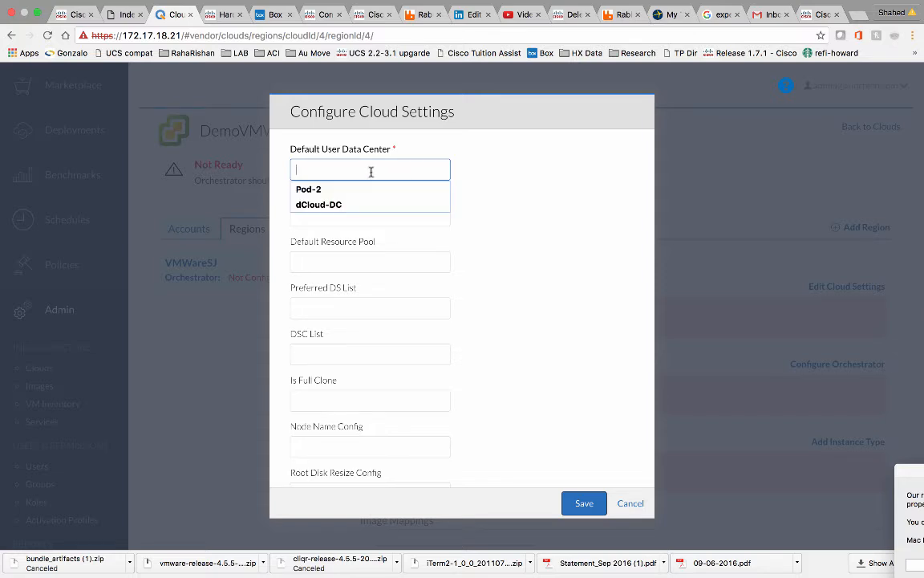
left_click(344, 191)
left_click(333, 212)
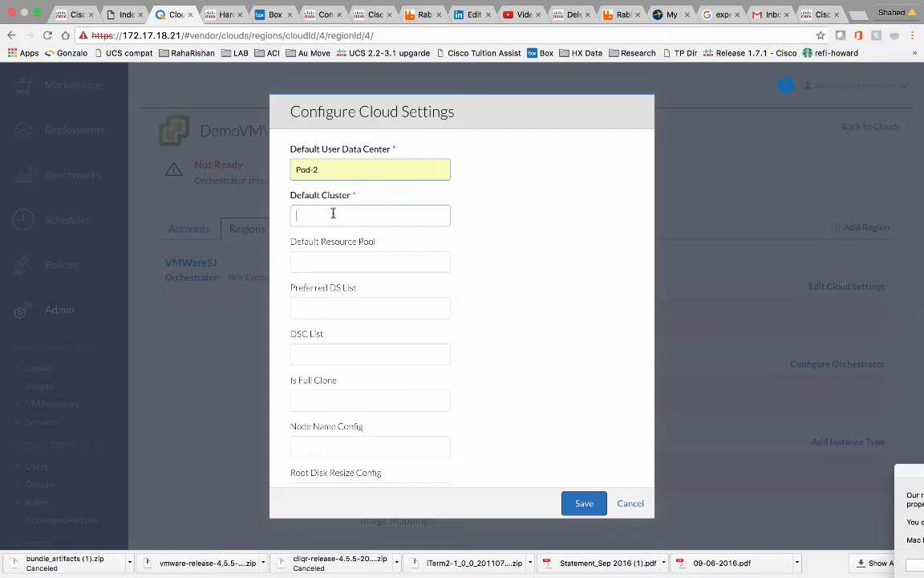
type("S")
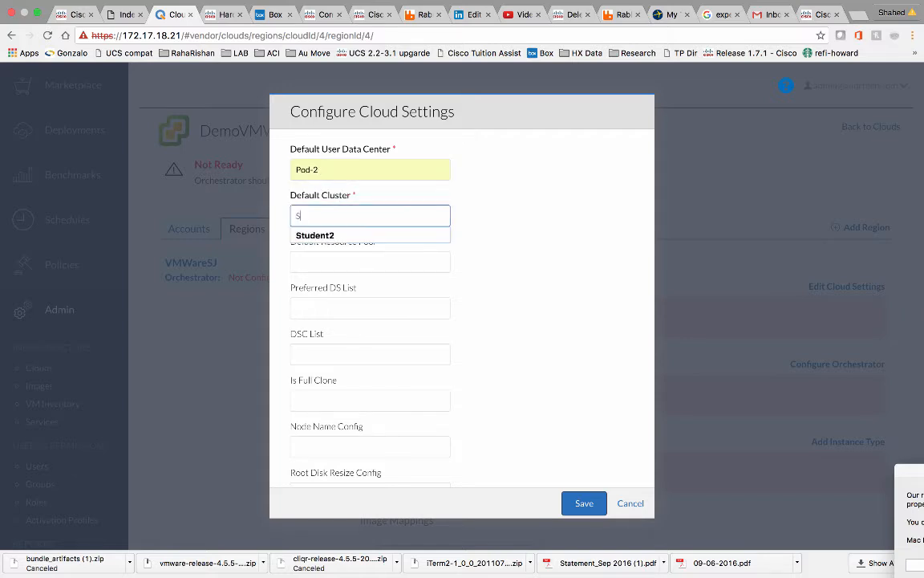
left_click(330, 235)
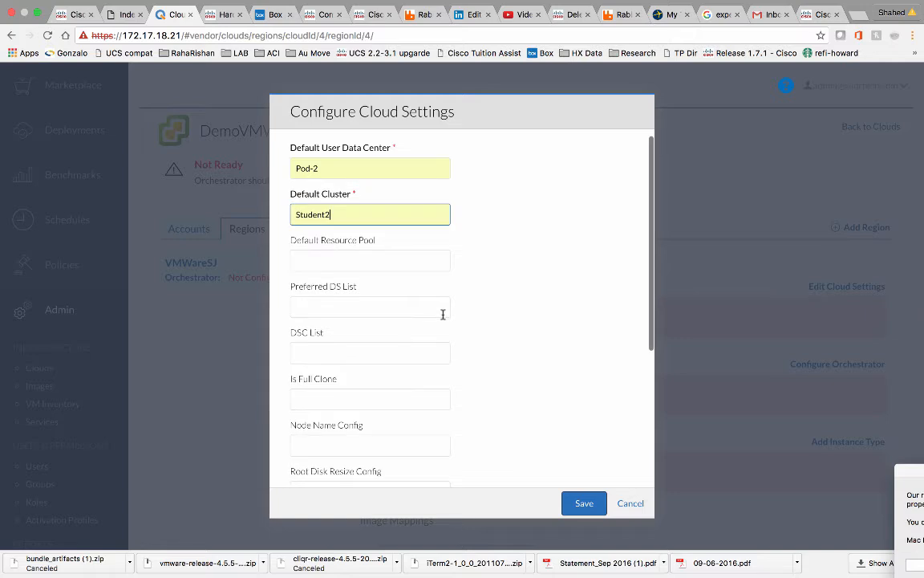
scroll(442, 314, "down", 5)
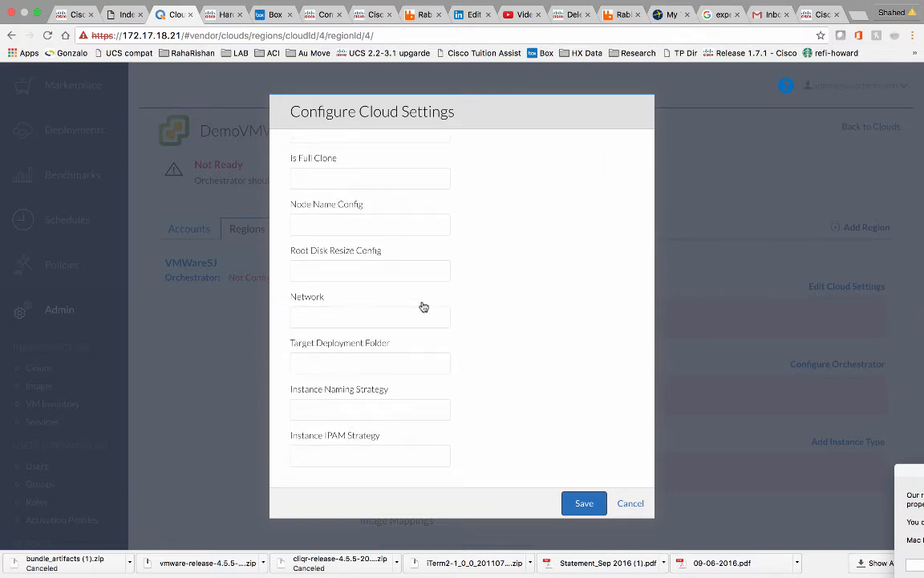
scroll(422, 306, "up", 5)
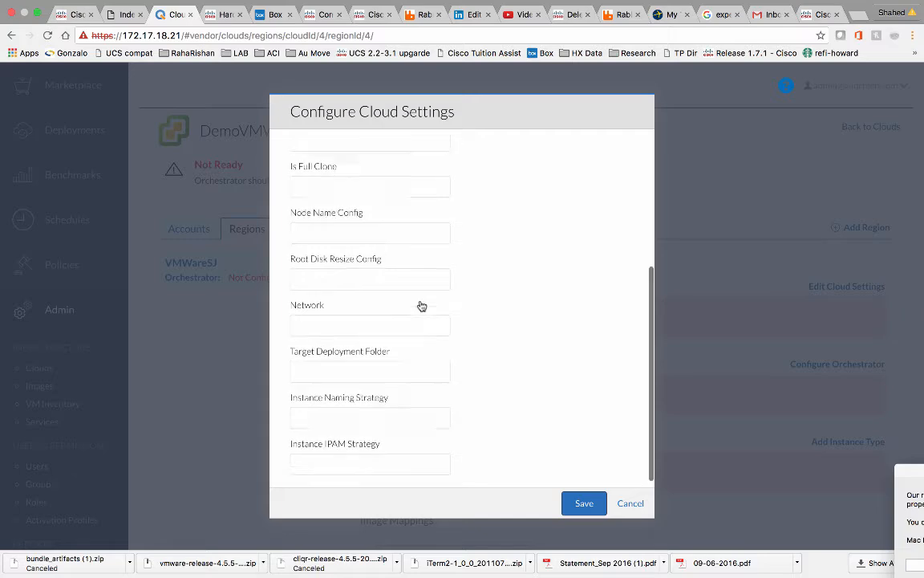
left_click(585, 502)
scroll(567, 484, "down", 3)
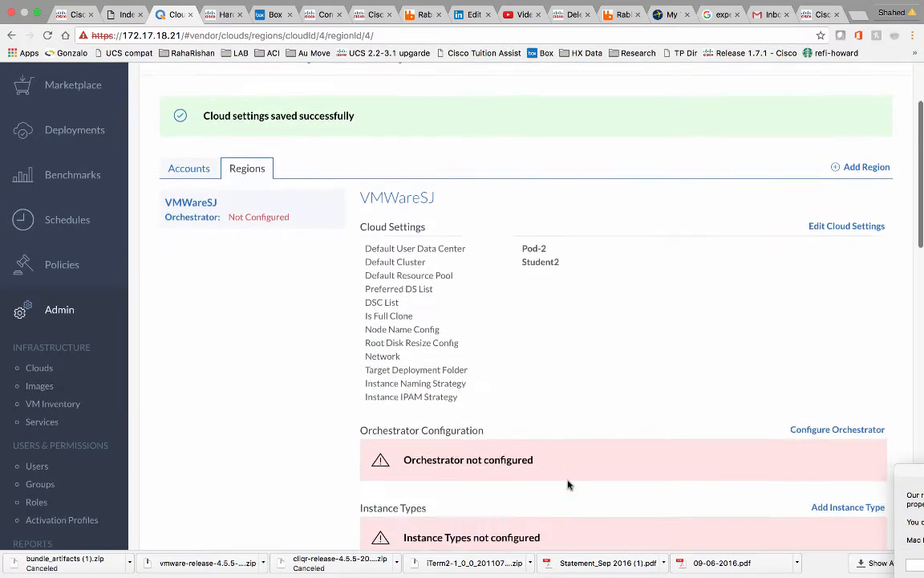
scroll(567, 485, "down", 1)
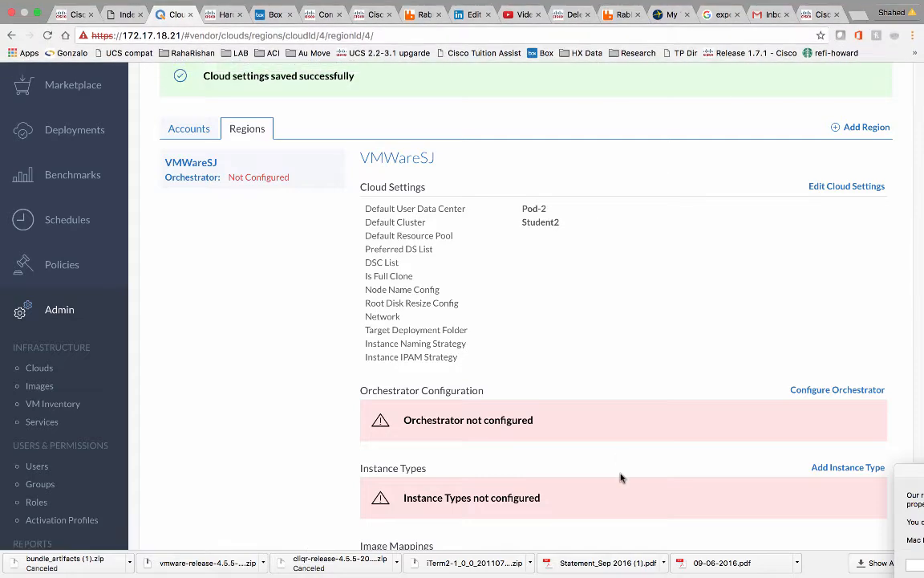
key("ctrl+Left")
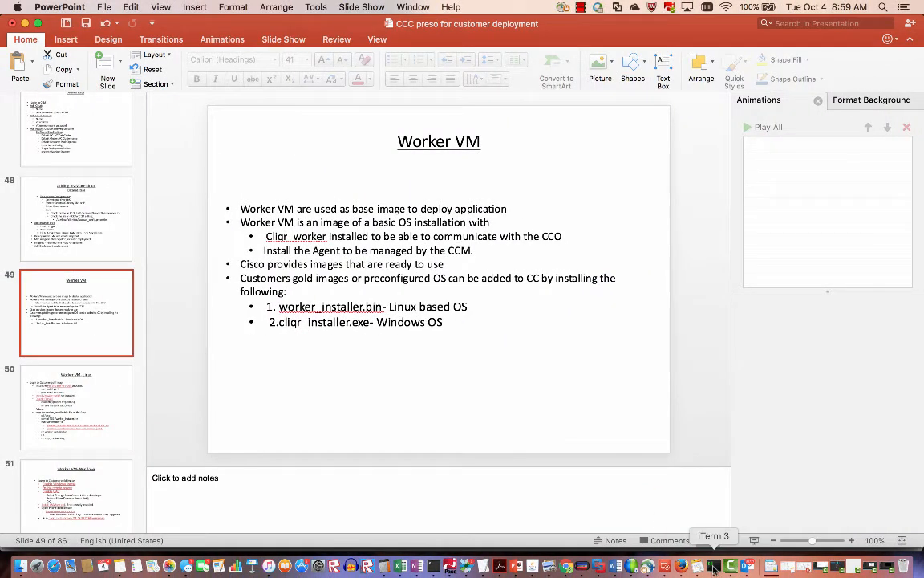
SSH into demo-cco at 172.17.18.22 and follow /usr/local/tomcat/logs/osmosix.log live.
left_click(713, 567)
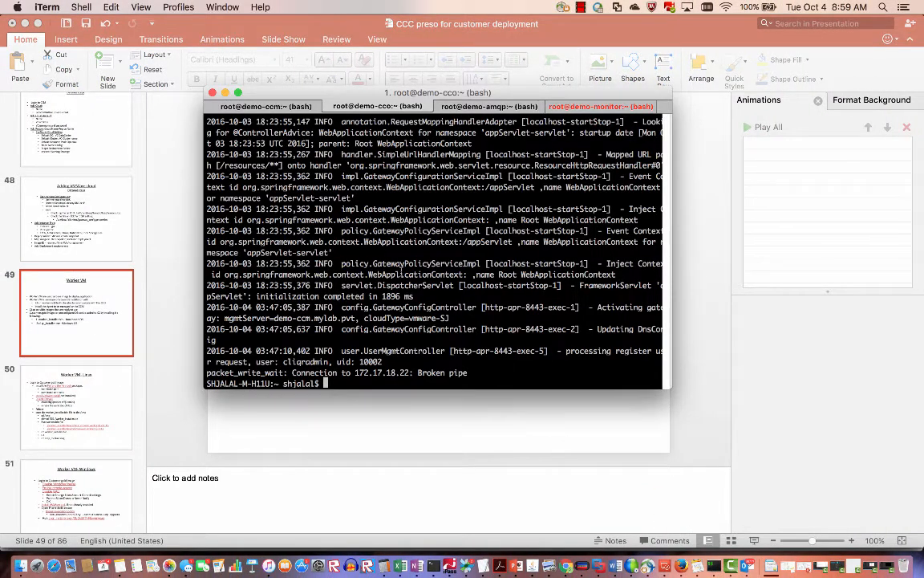
key("Up")
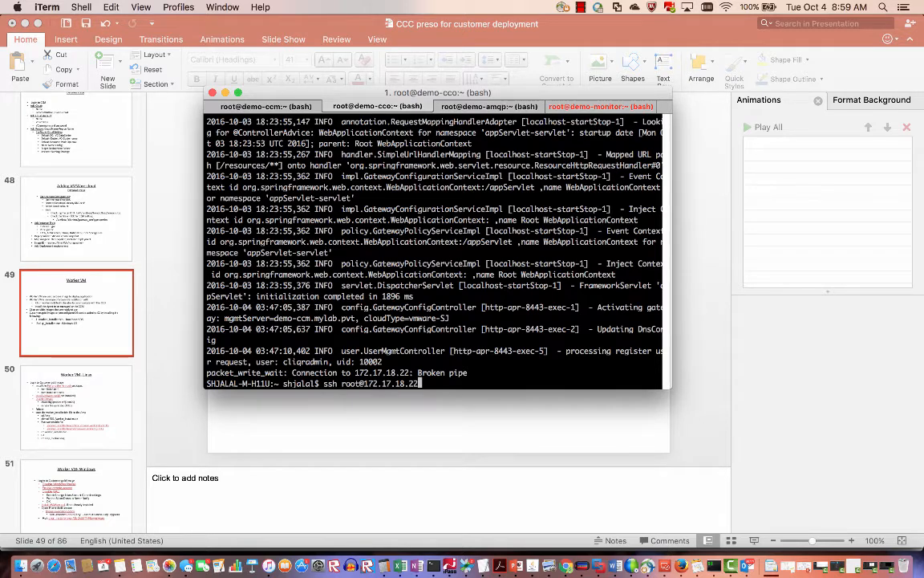
key("Return")
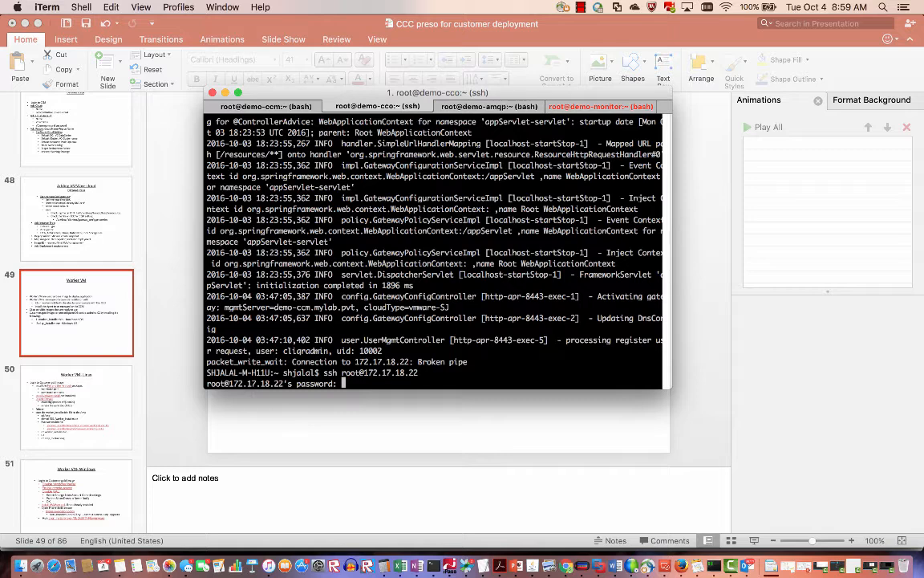
key("Return")
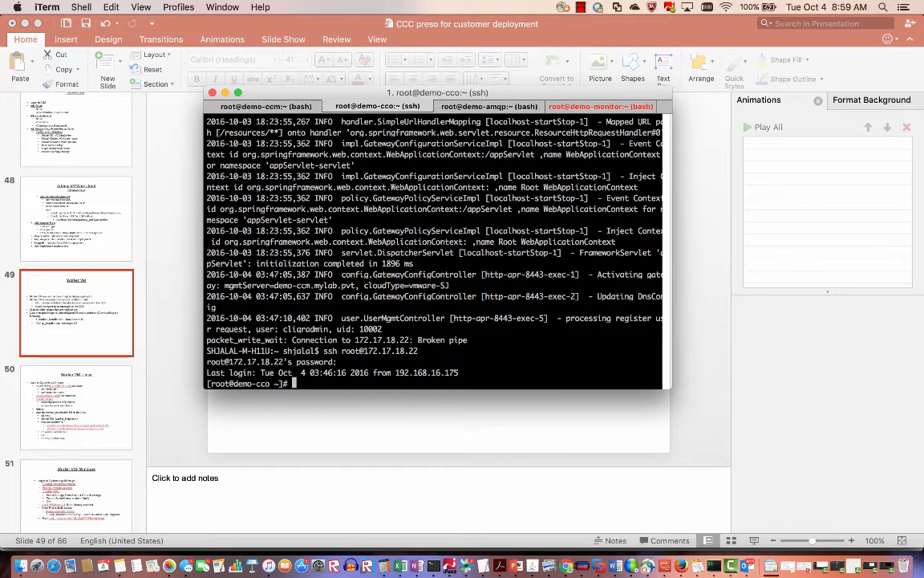
key("Up")
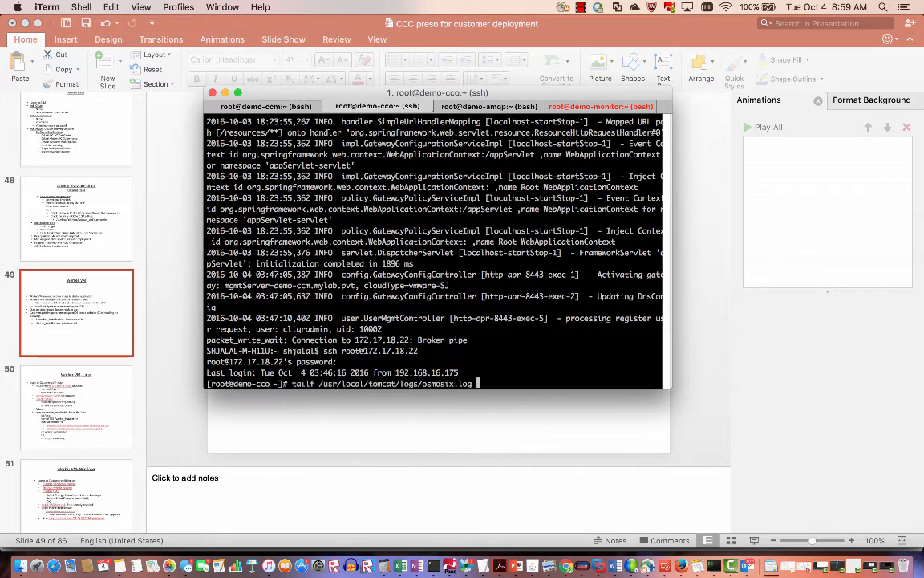
key("Return")
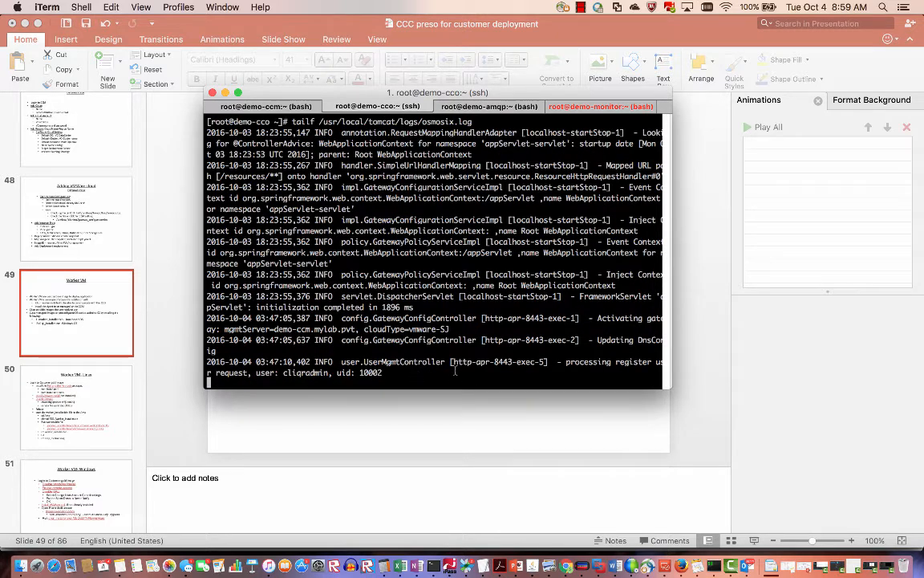
key("ctrl+Right")
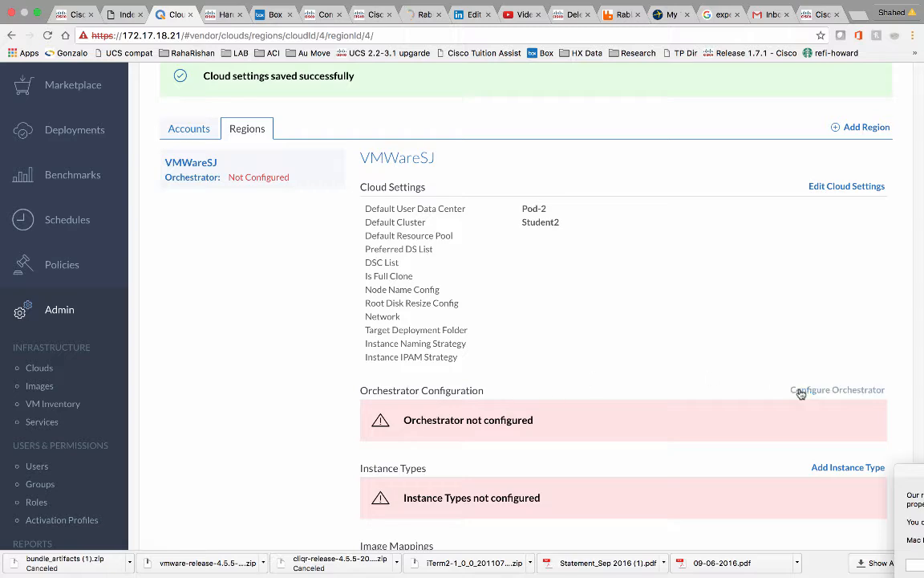
Save the orchestrator configuration with demo-cco as orchestrator and demo-amqp as the remote desktop gateway.
left_click(804, 392)
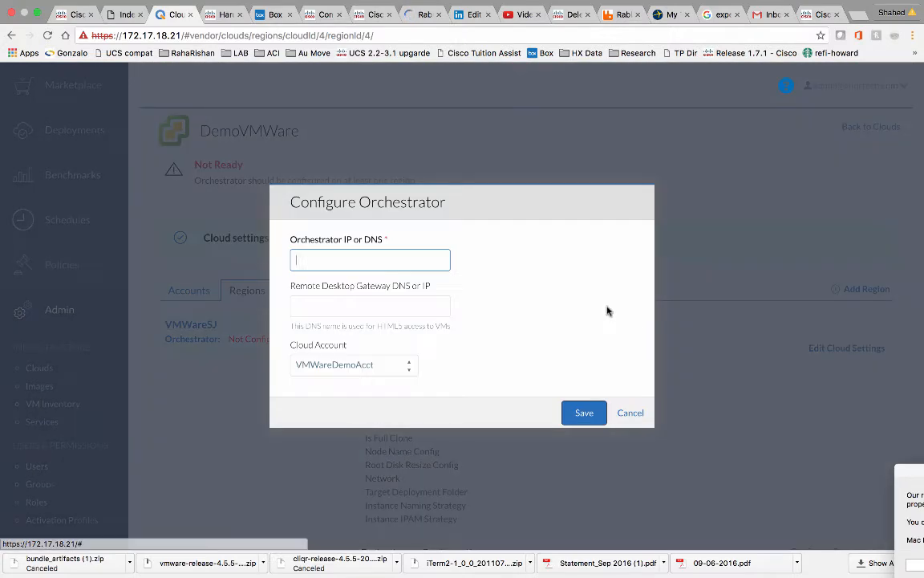
left_click(412, 262)
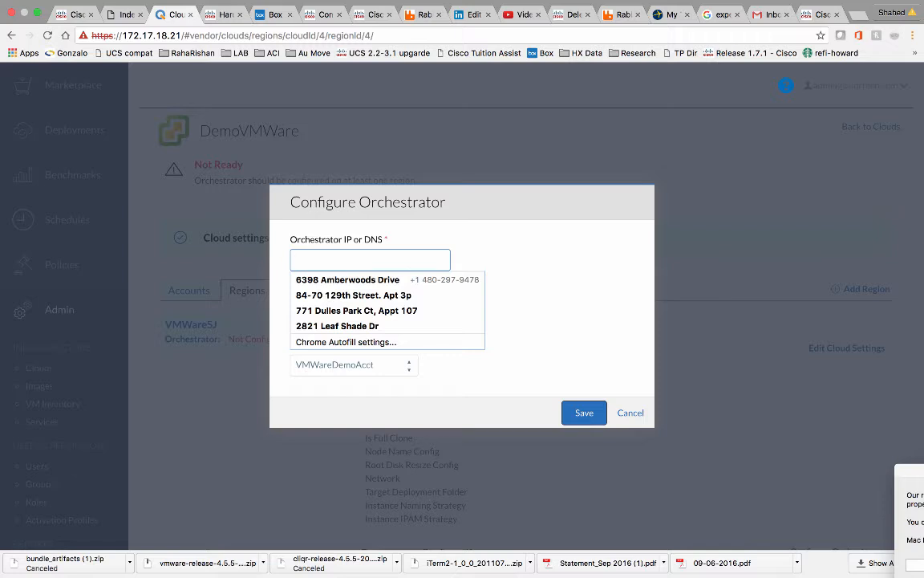
type("dem")
left_click(370, 281)
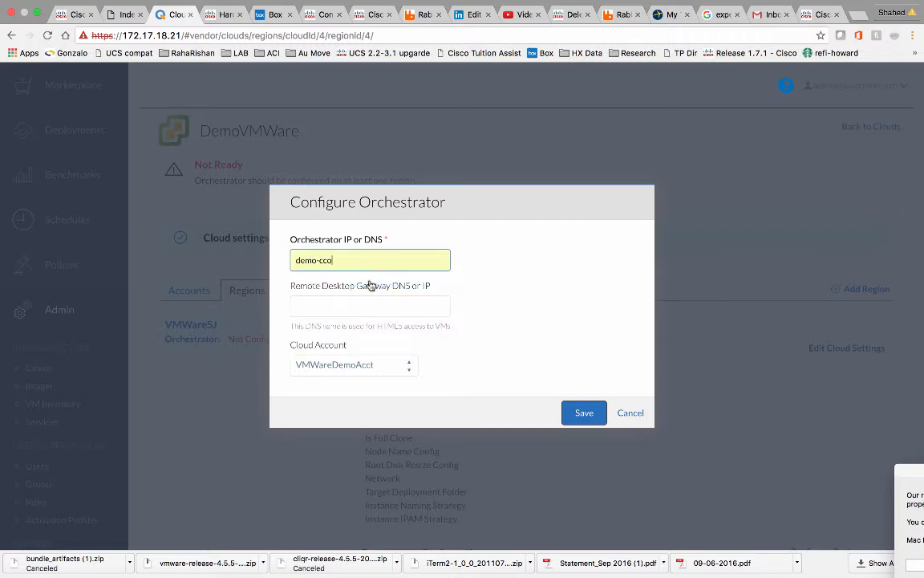
left_click(345, 309)
type("d")
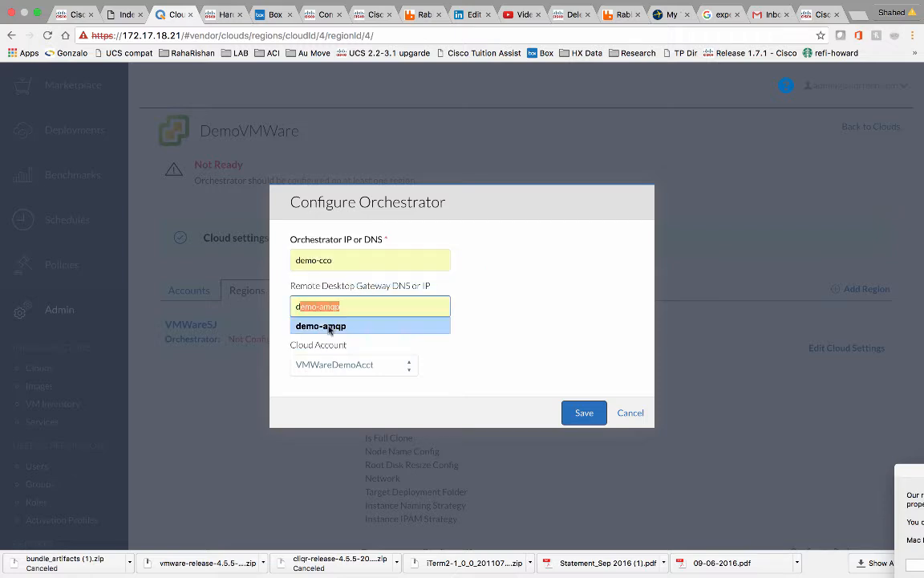
left_click(353, 323)
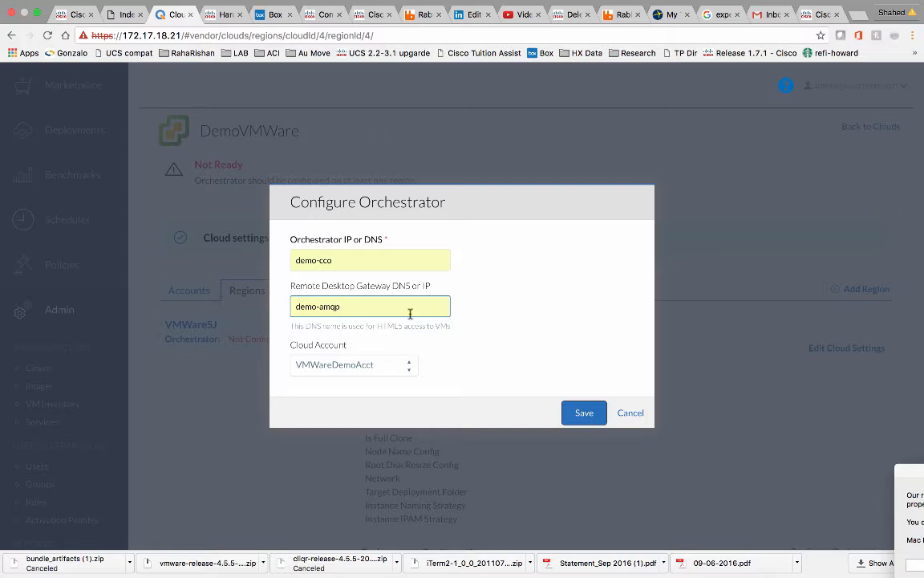
left_click(586, 414)
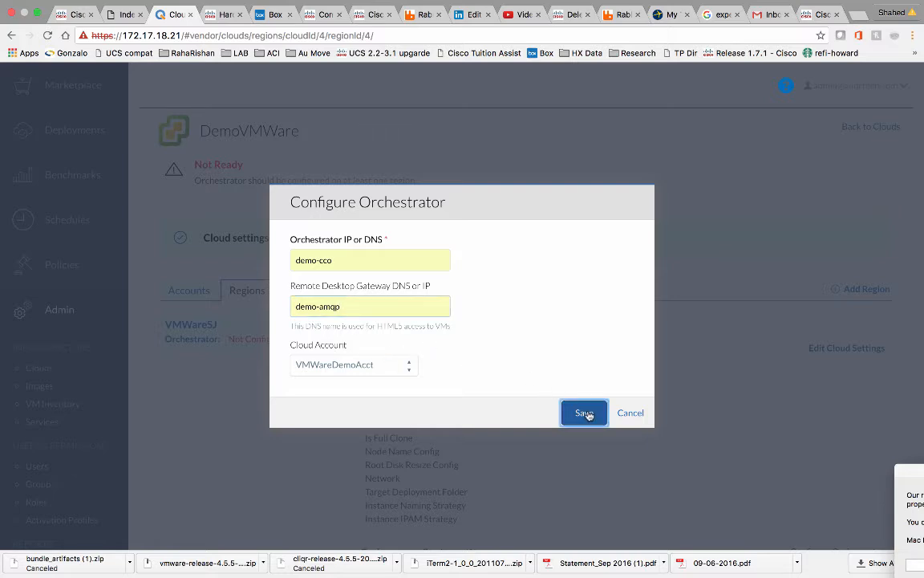
key("super+Tab")
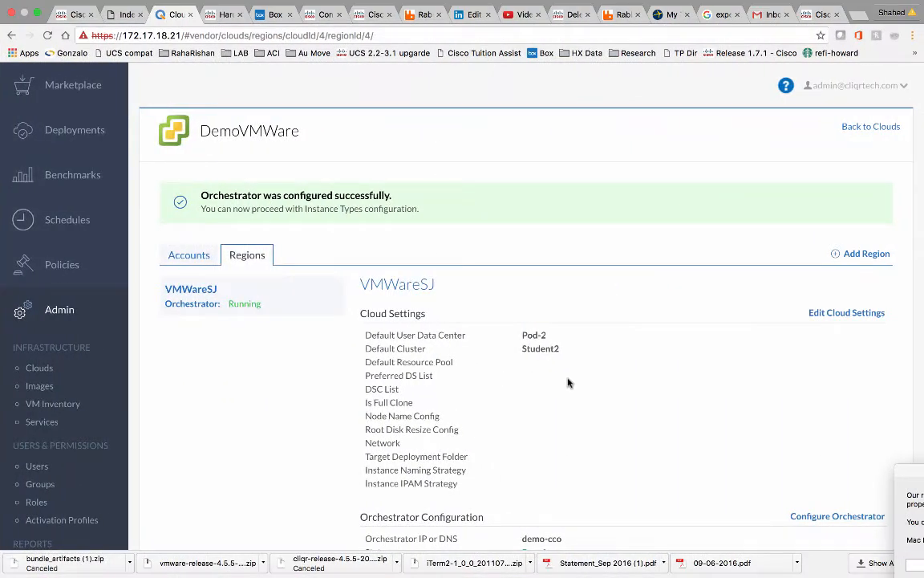
scroll(561, 353, "down", 1)
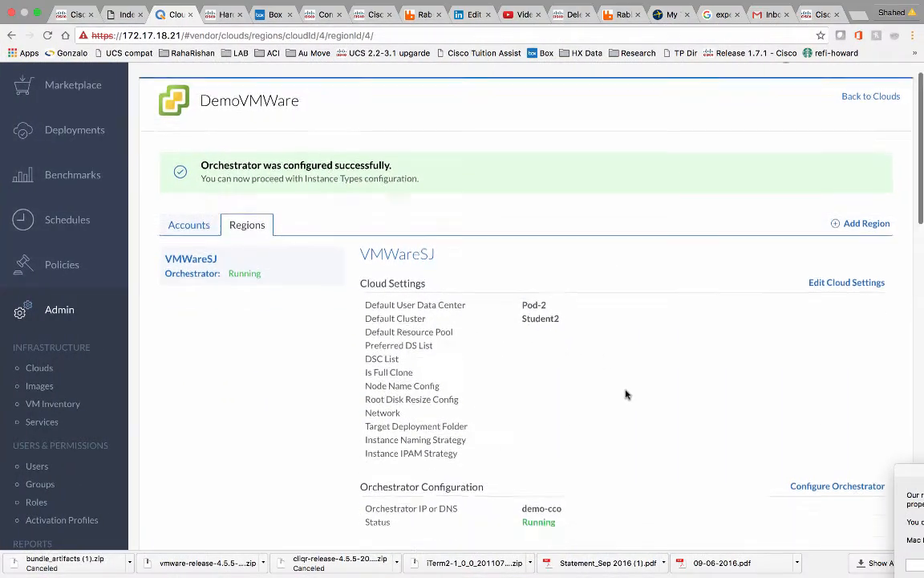
scroll(627, 394, "down", 3)
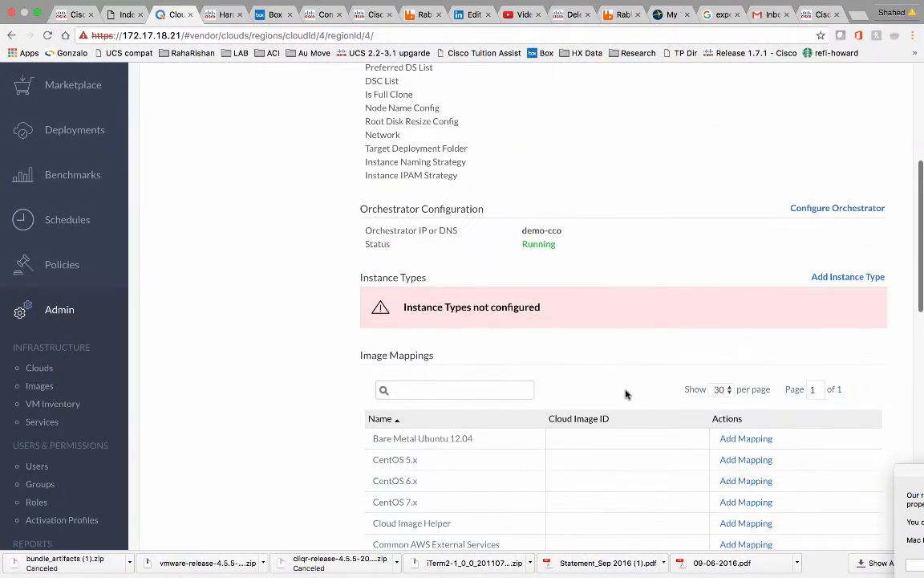
Begin a Bronze instance type priced at 0.01 per hour with architecture Both.
left_click(838, 279)
left_click(410, 168)
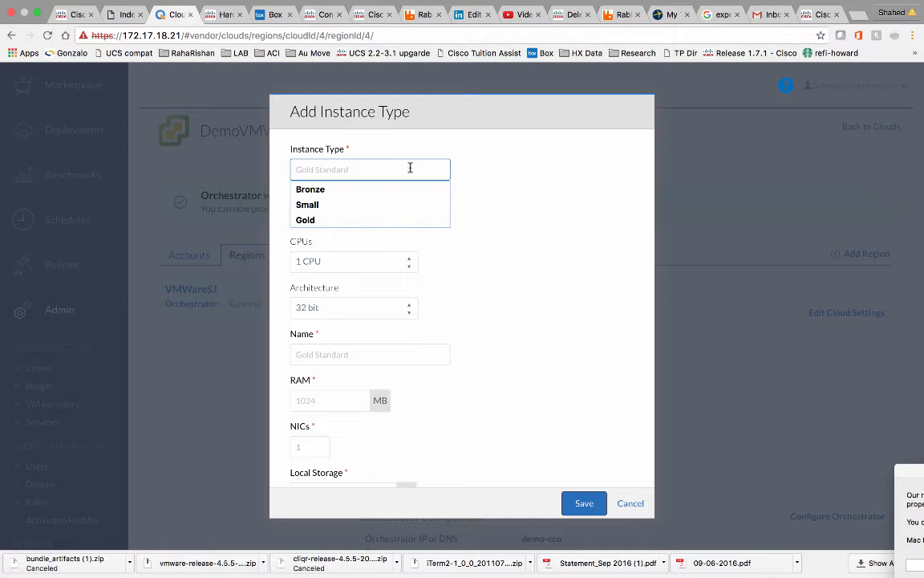
left_click(310, 189)
left_click(338, 219)
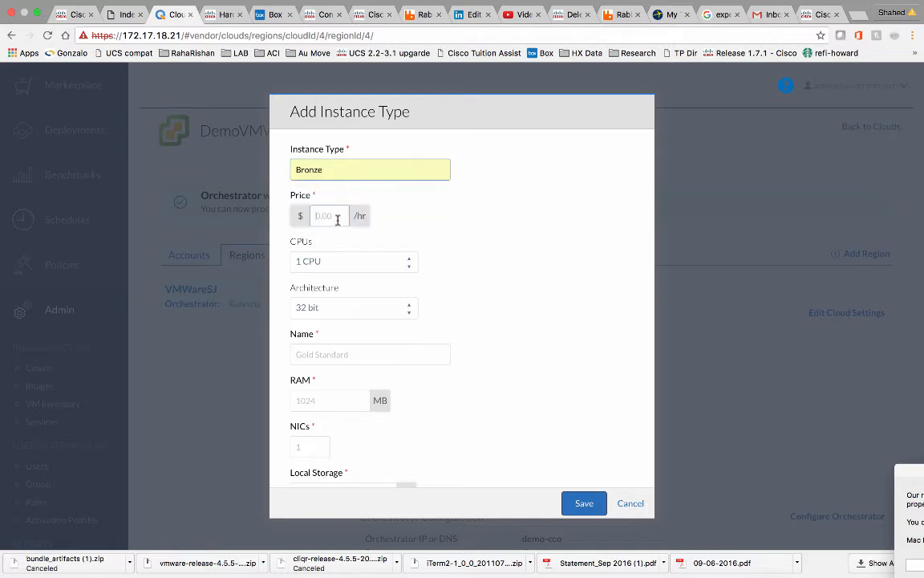
left_click(337, 218)
type("0")
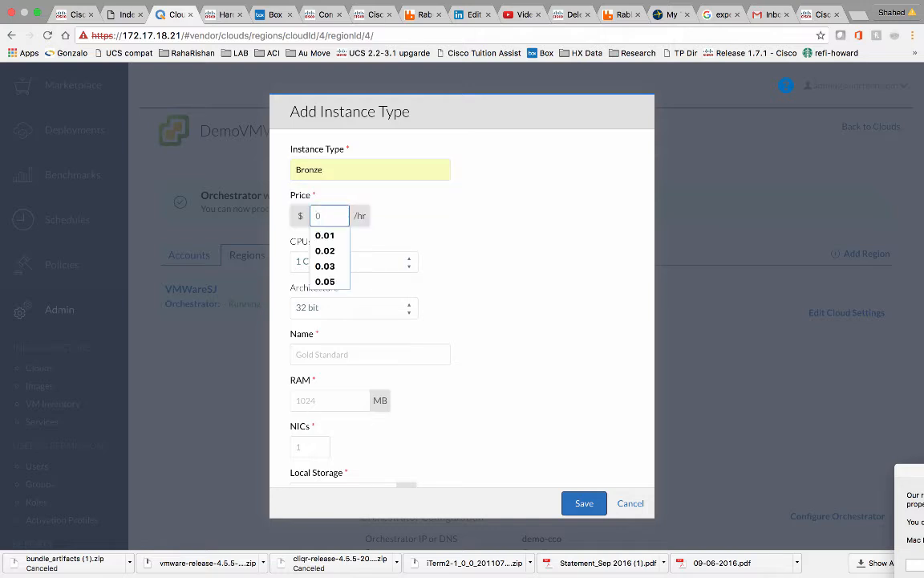
type(".01")
left_click(459, 233)
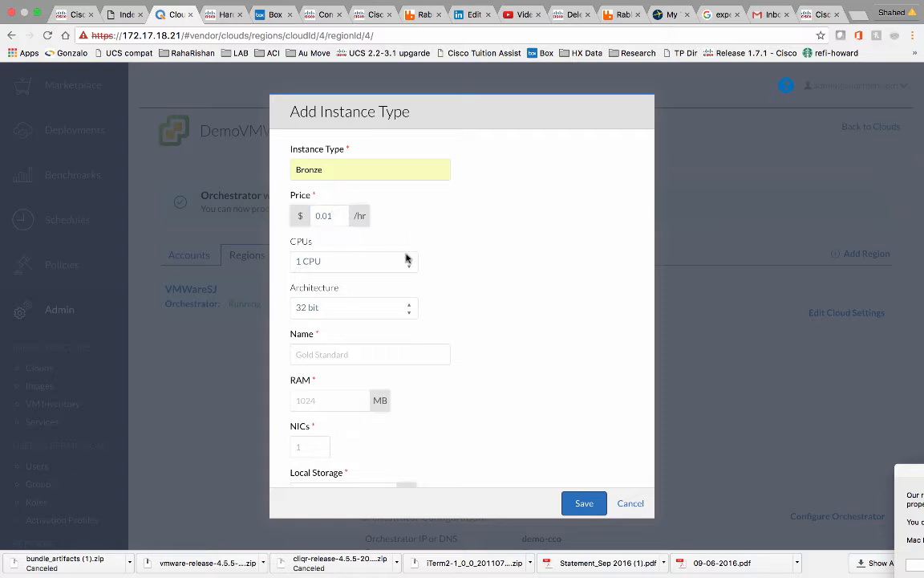
left_click(382, 302)
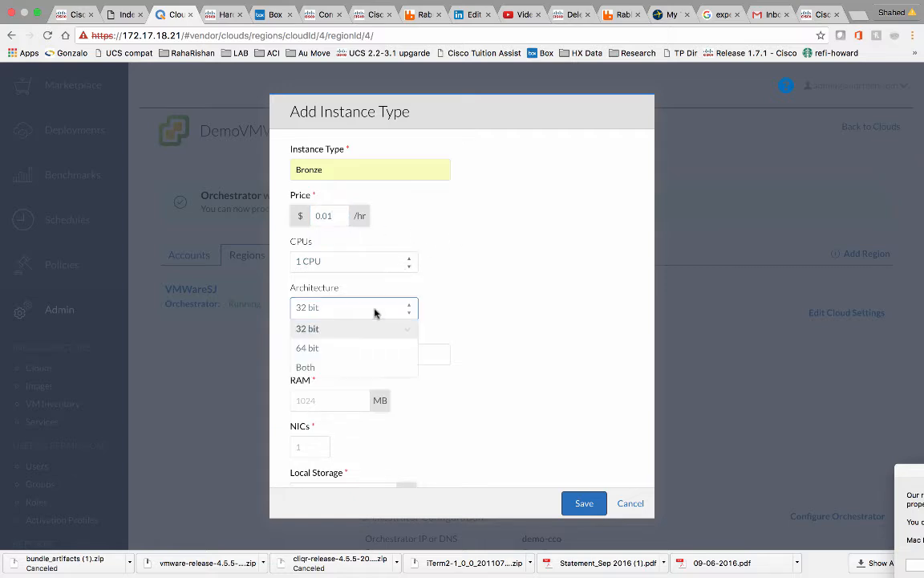
left_click(341, 364)
Name it Bronze Standard with 2048 MB RAM, 1 NIC and 20 GB local storage, then save.
left_click(358, 354)
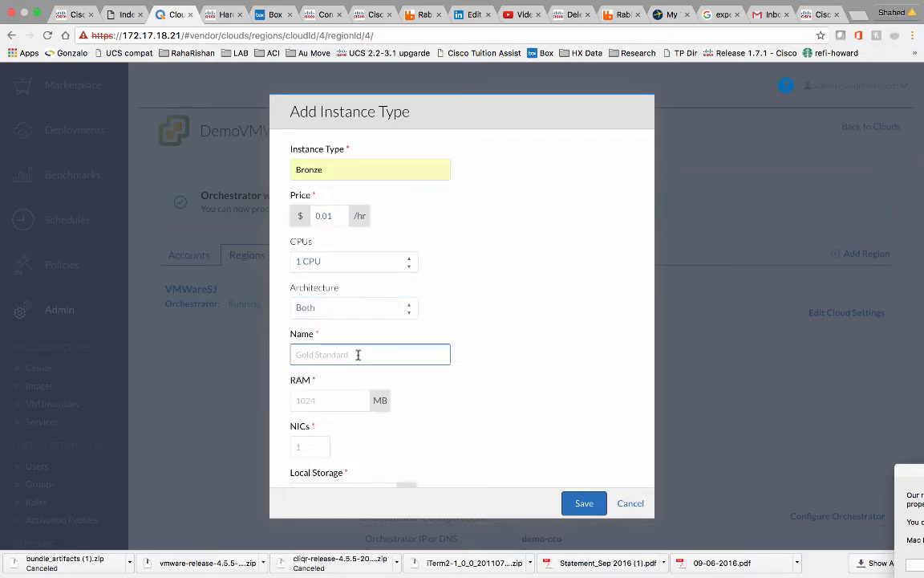
type("Bronze")
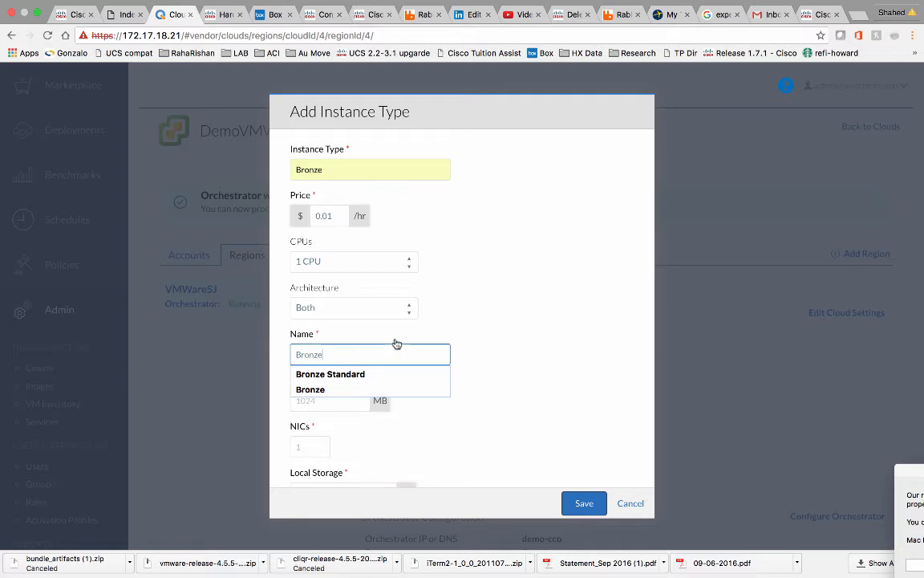
left_click(395, 375)
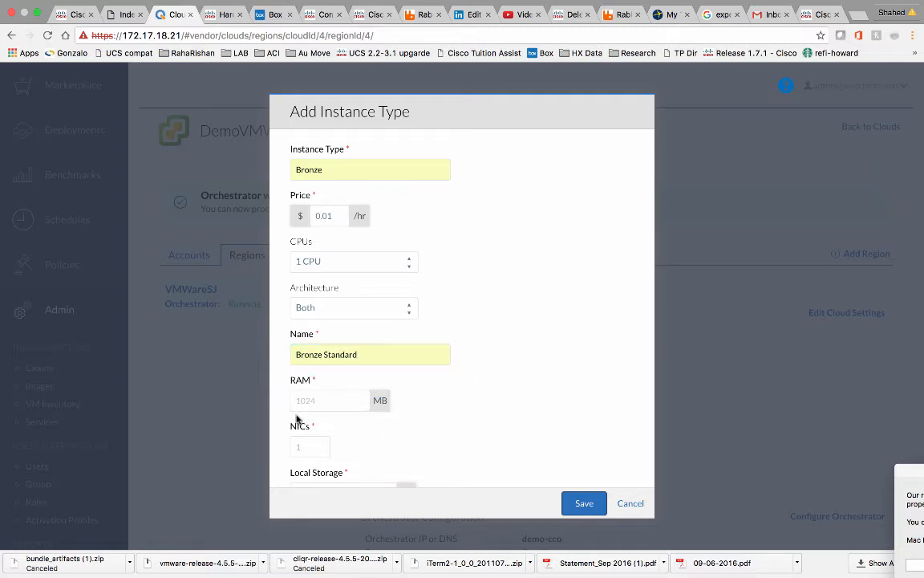
left_click(324, 398)
type("2048")
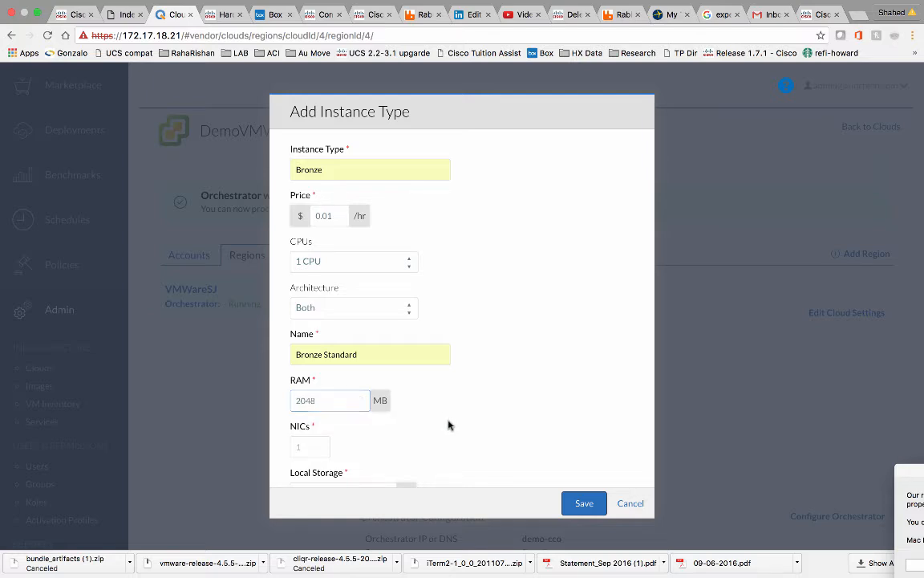
left_click(300, 446)
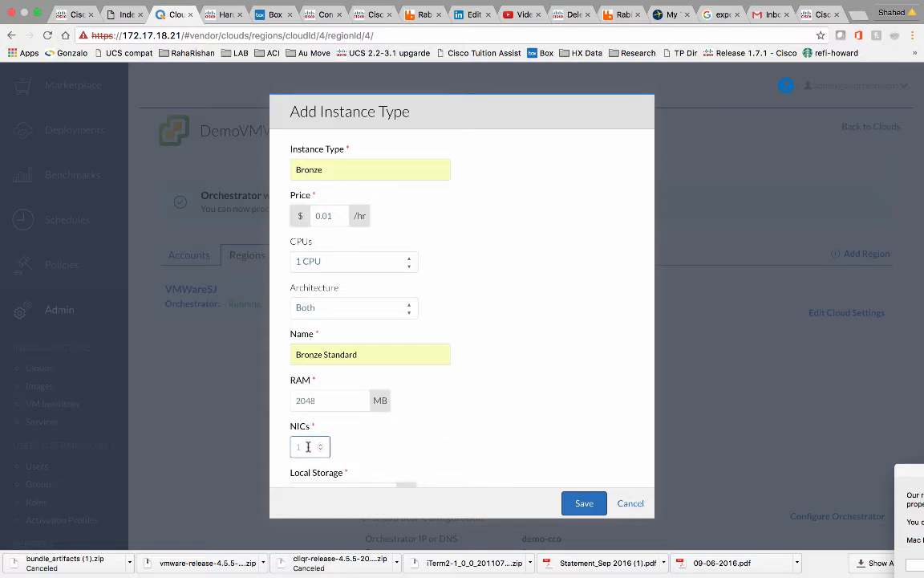
type("1")
scroll(542, 381, "down", 2)
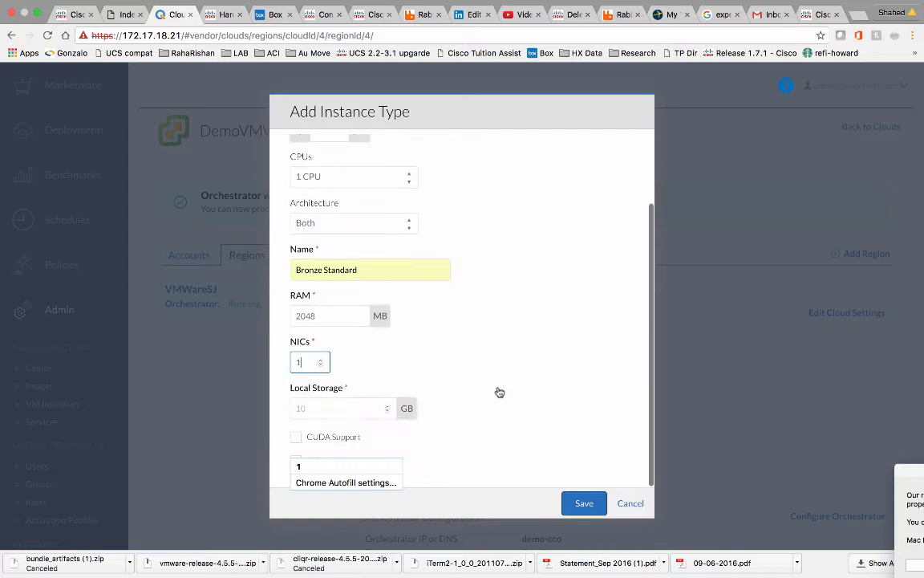
left_click(393, 407)
type("2")
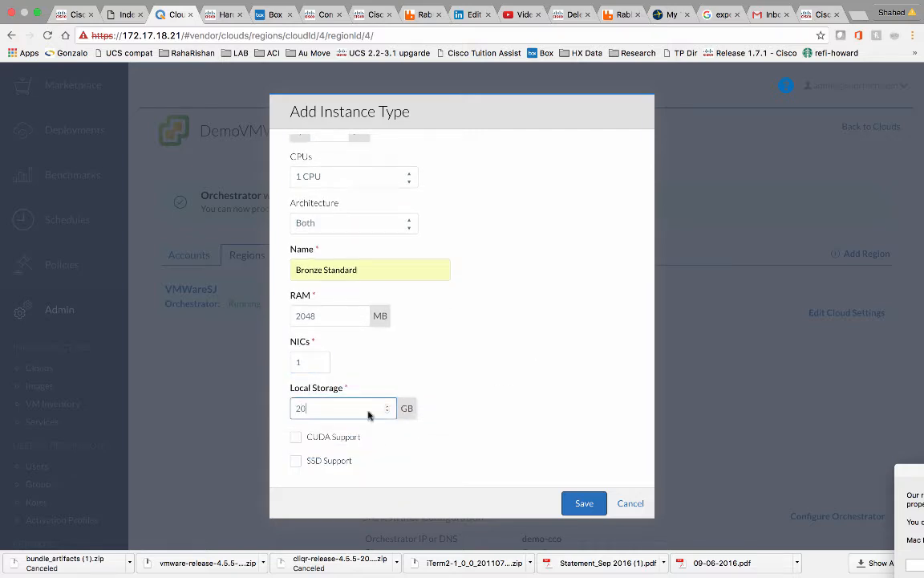
type("0")
left_click(584, 503)
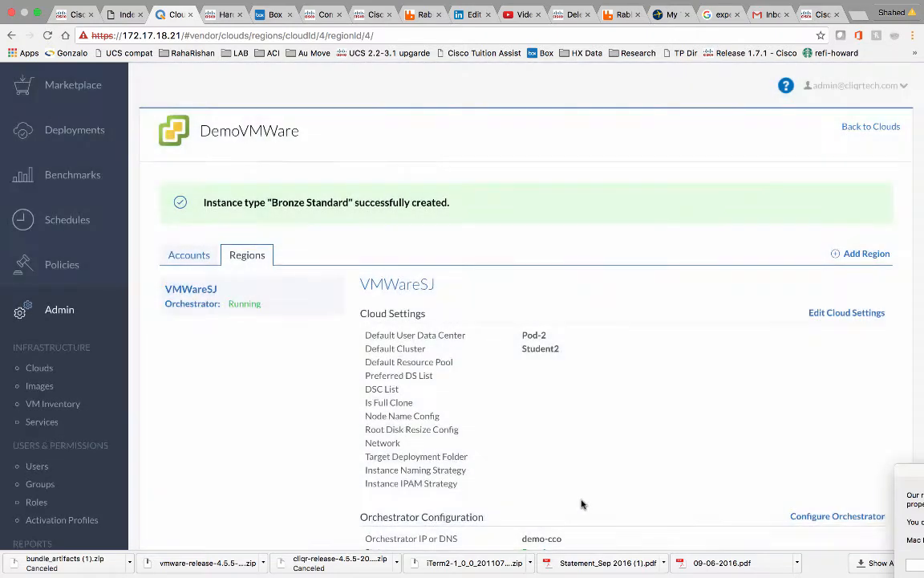
scroll(559, 427, "down", 5)
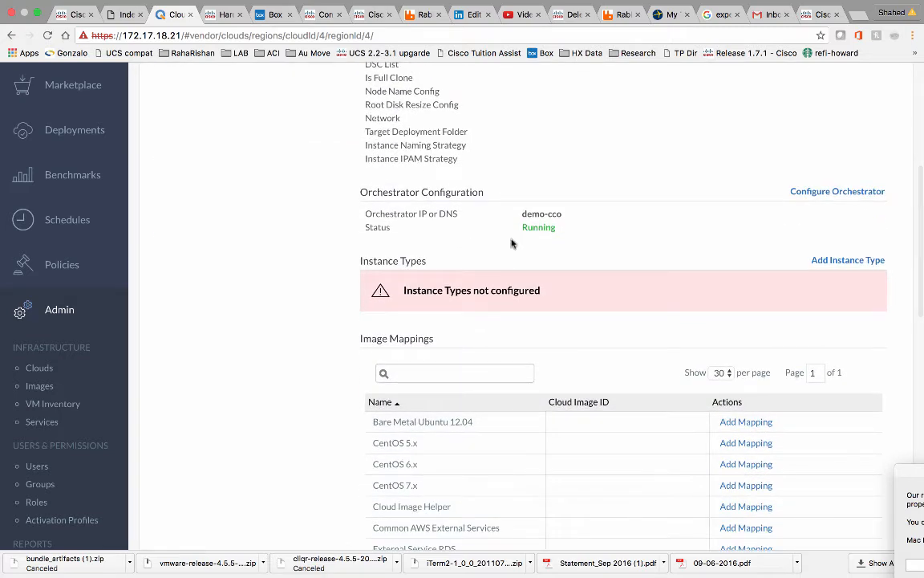
Reload the region page so Bronze Standard appears under Instance Types.
left_click(48, 35)
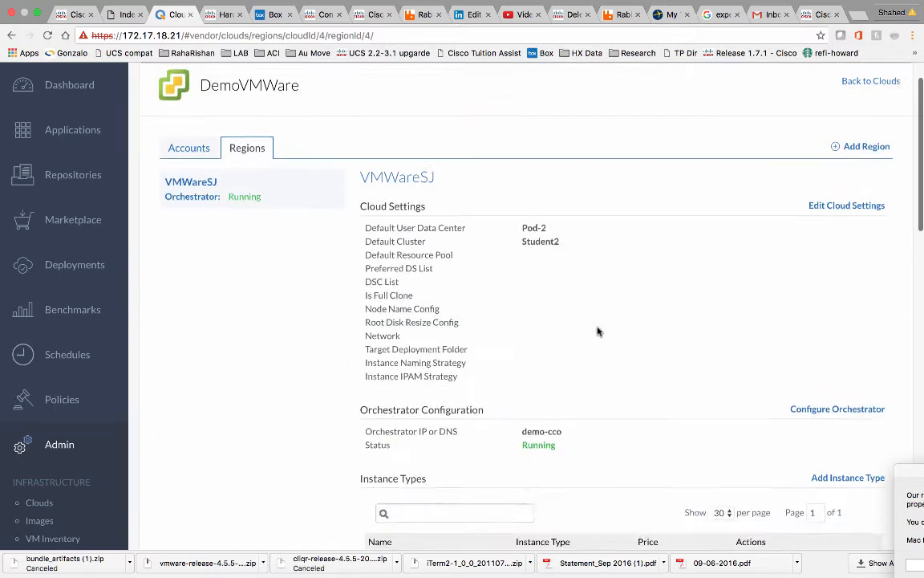
scroll(596, 332, "down", 10)
scroll(597, 331, "down", 1)
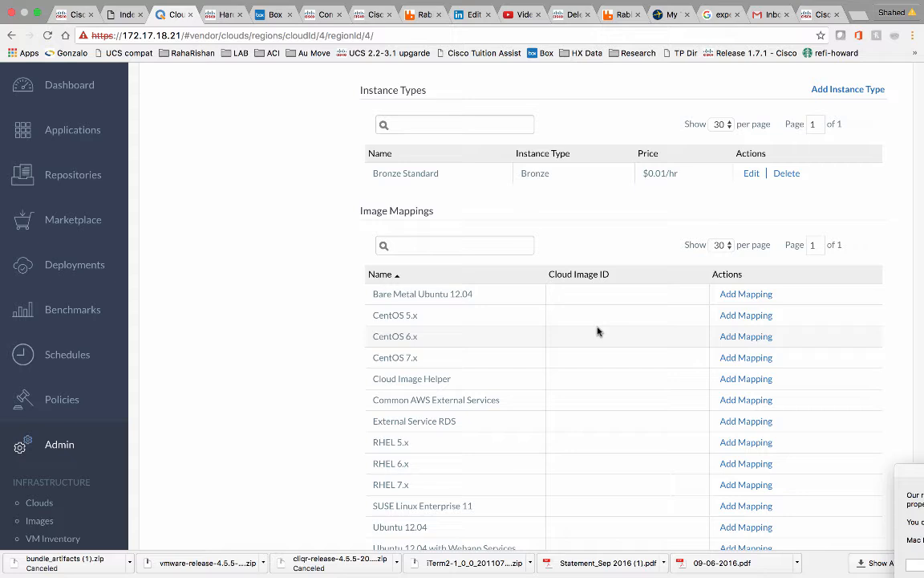
Switch to the Cisco CloudCenter 4.5.5 software download page.
mouse_move(545, 4)
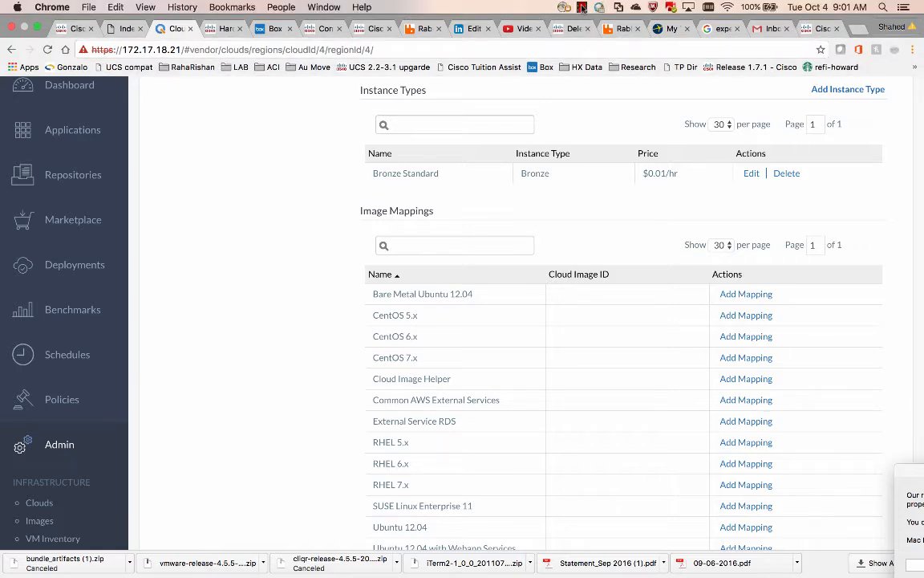
left_click(583, 9)
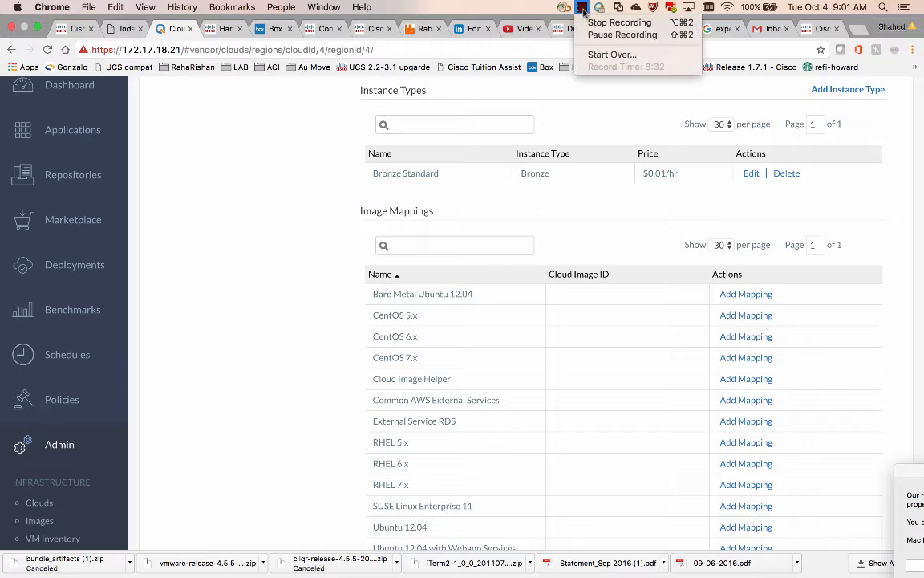
left_click(623, 35)
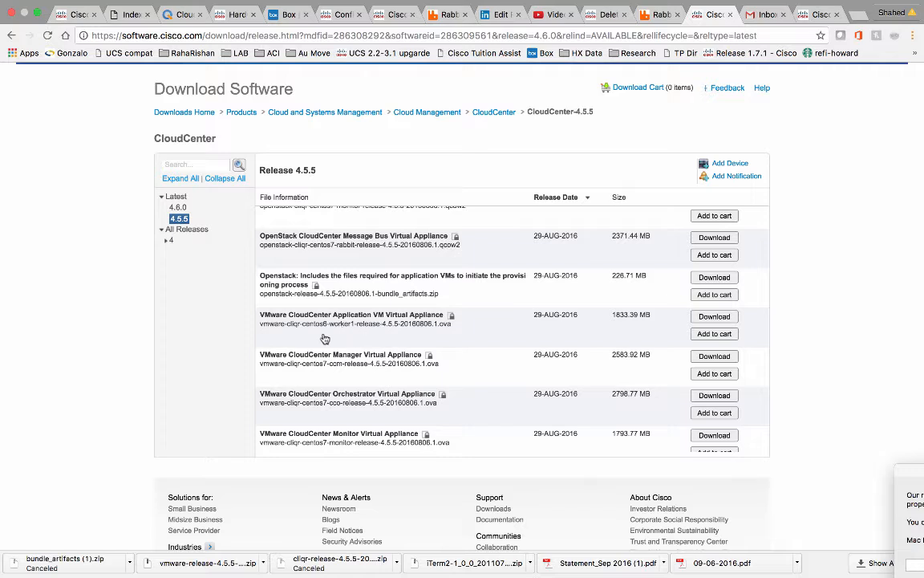
Review the 4.5.5 appliance downloads, then move to the Worker VM slide in PowerPoint.
mouse_move(345, 327)
scroll(321, 335, "up", 5)
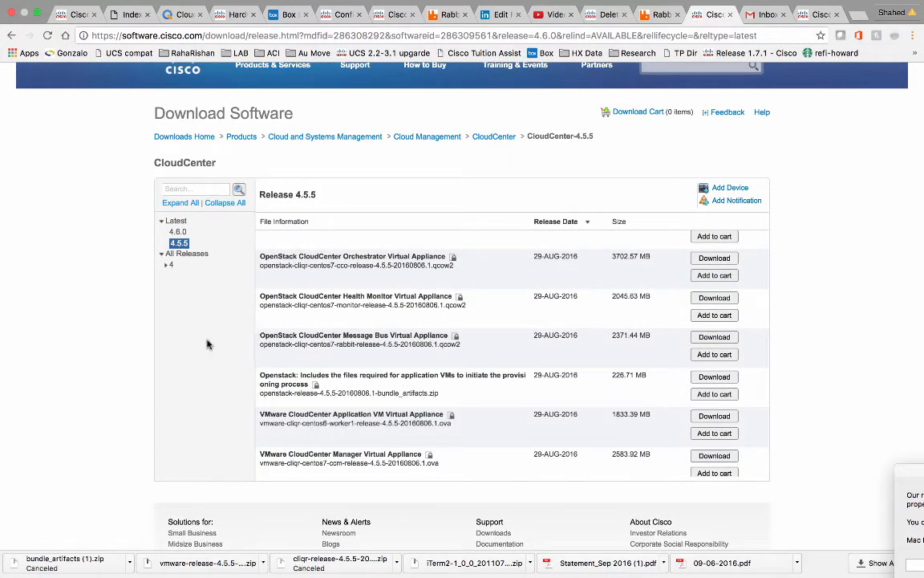
key("ctrl+Left")
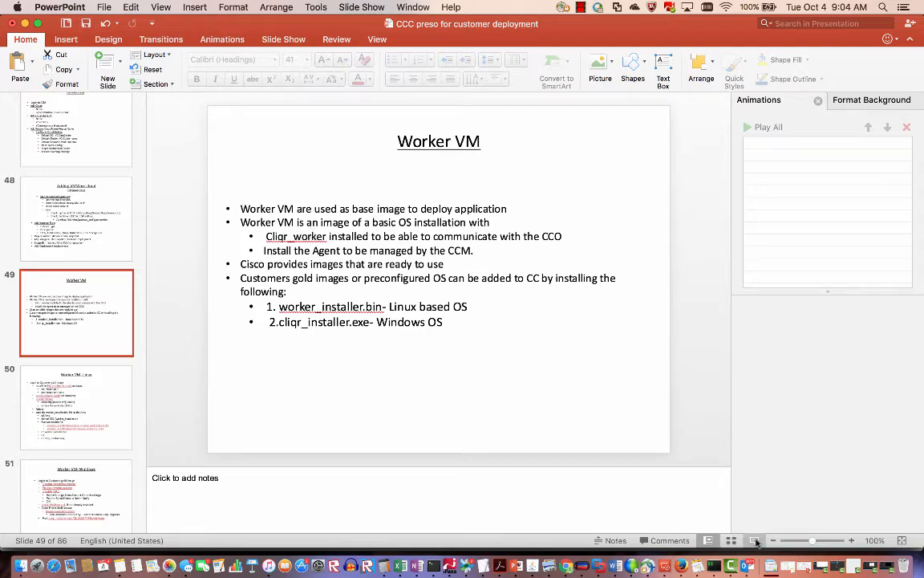
Start the slide show from slide 49, "Worker VM", filling the screen.
left_click(755, 542)
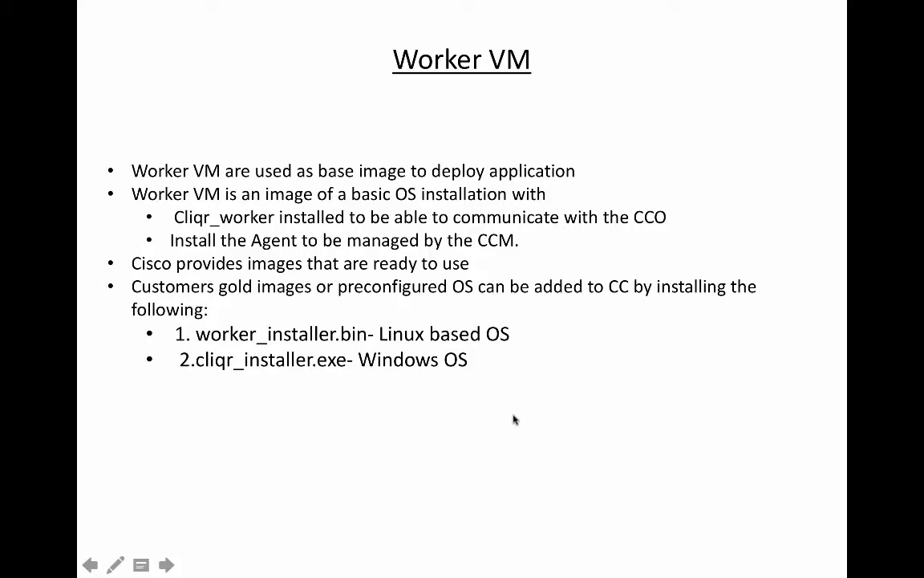
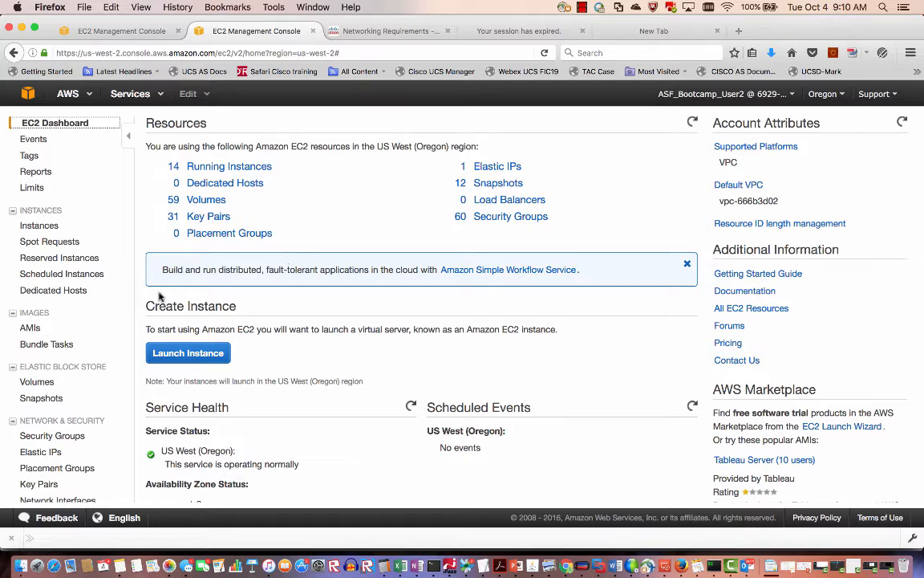
Select the cco-centos7-release-4.5.5 image from the owned AMIs list to launch it.
left_click(37, 329)
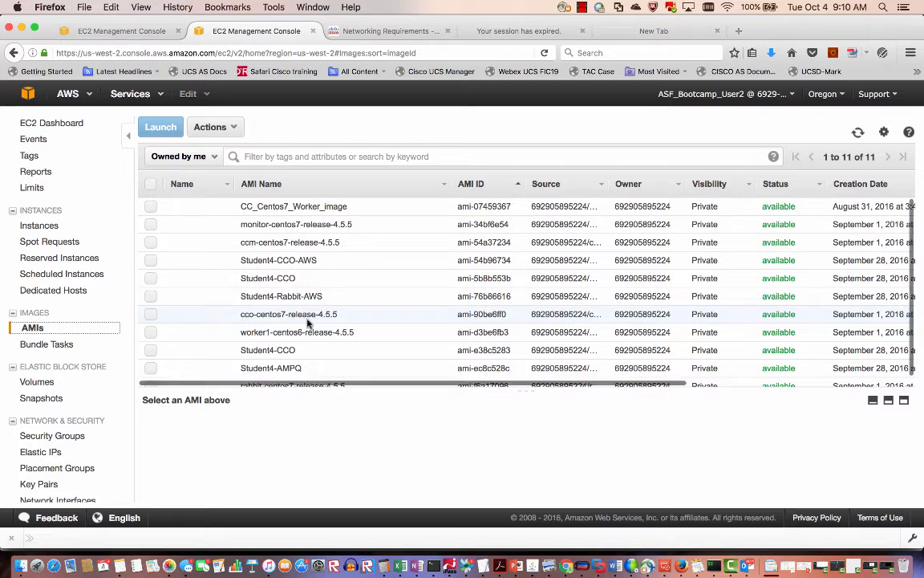
scroll(305, 322, "down", 1)
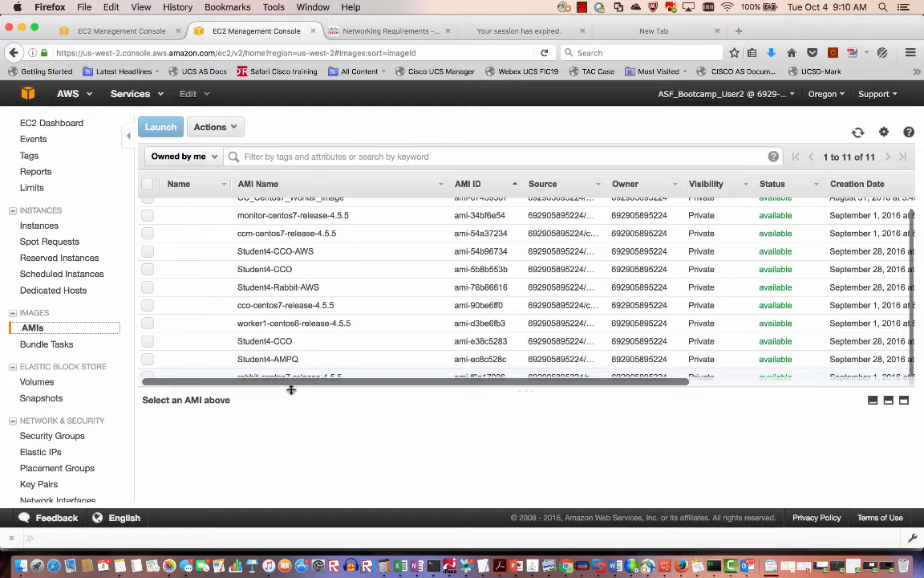
left_click_drag(292, 391, 291, 435)
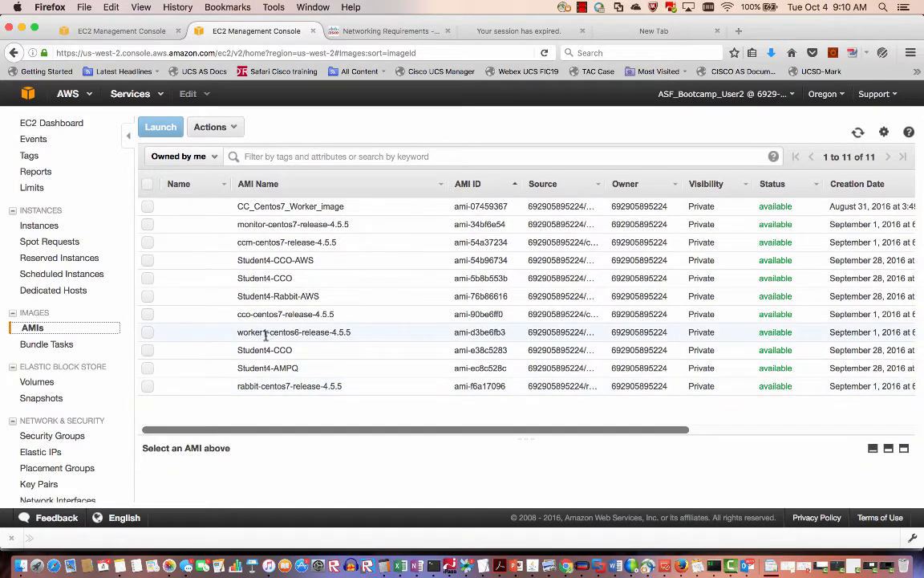
left_click(148, 315)
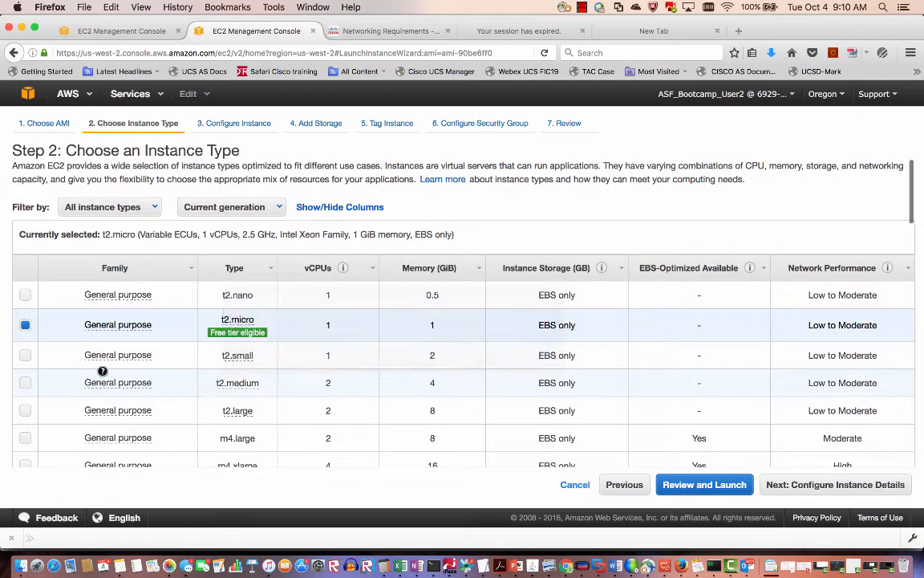
Choose t2.medium, accept default details and storage, and tag the instance demo-aws-cco.
left_click(25, 382)
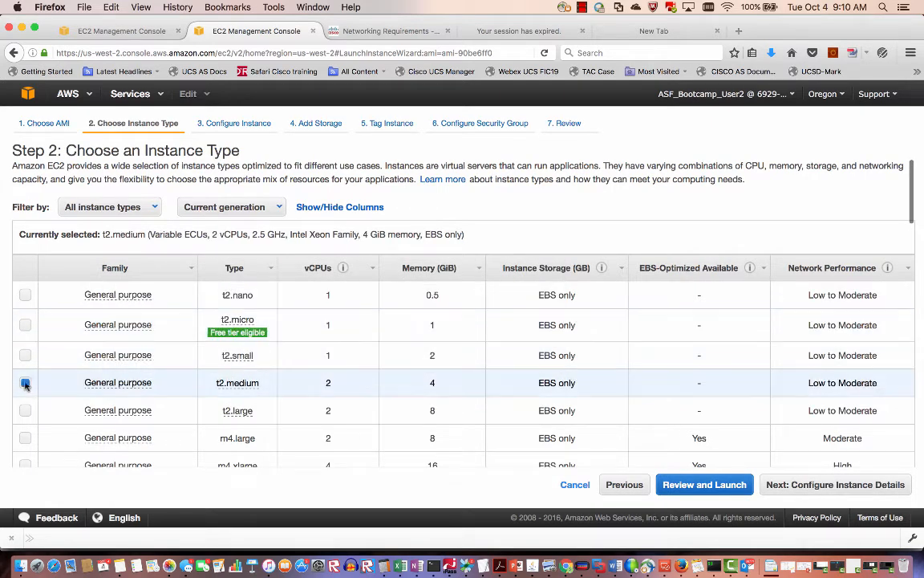
left_click(818, 485)
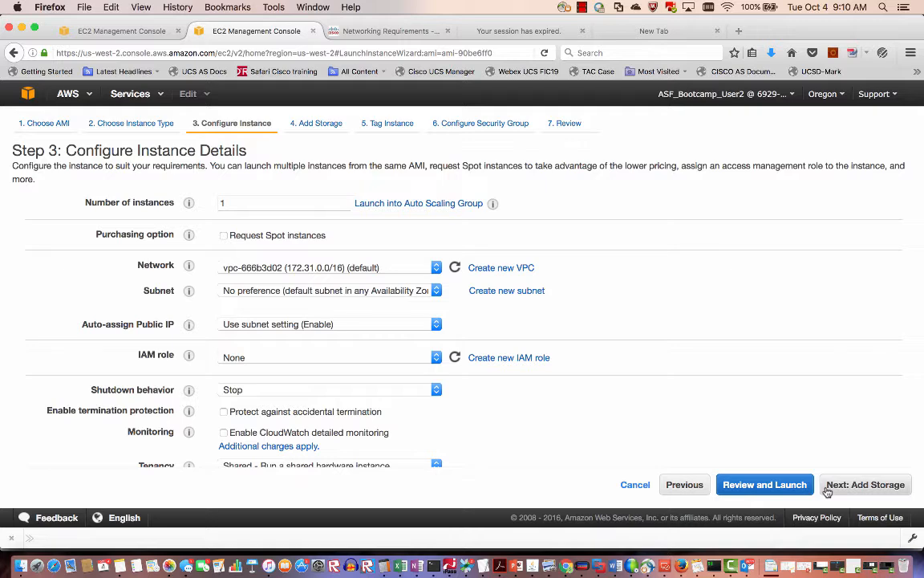
left_click(827, 487)
left_click(832, 488)
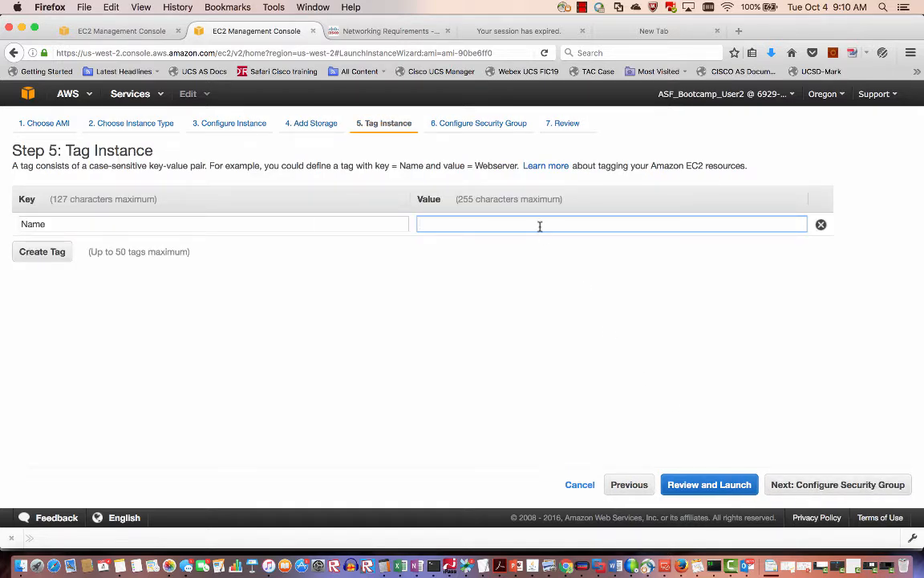
type("demo")
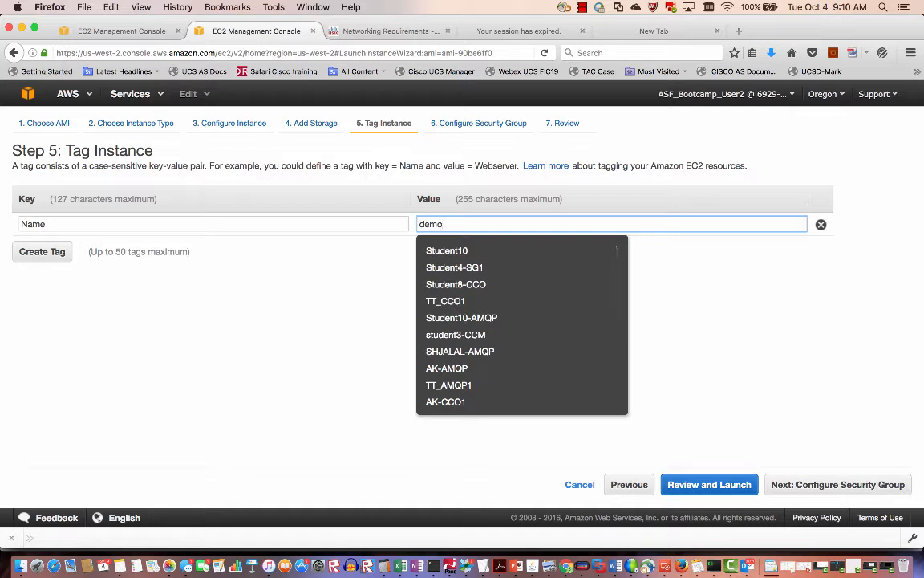
type("-aws-cco")
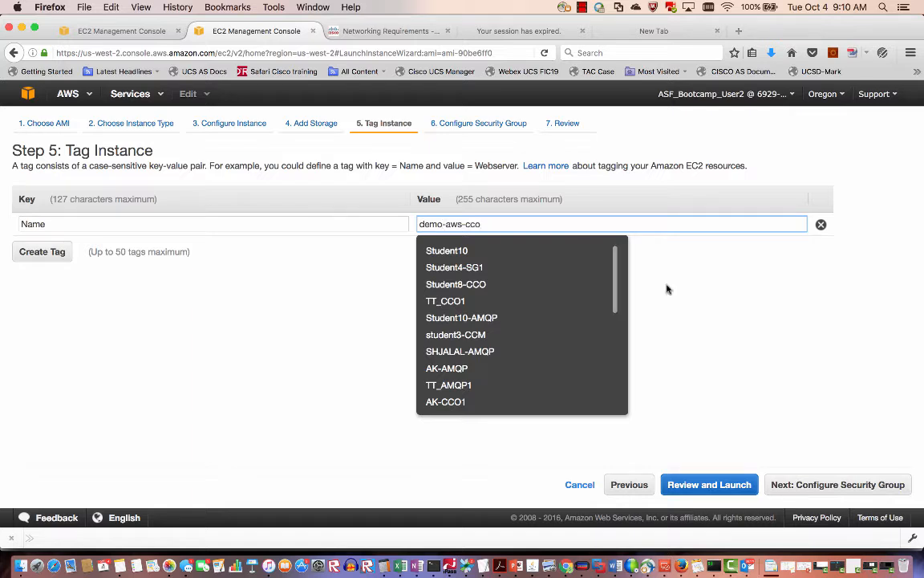
left_click(831, 485)
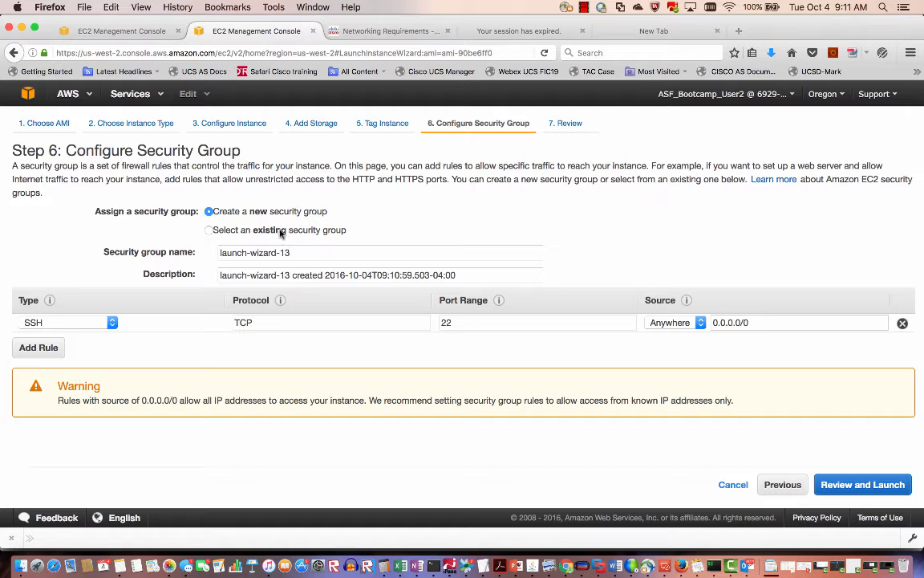
Name the security group demo-aws-cco and add a Custom TCP 8443 rule from anywhere.
left_click(296, 252)
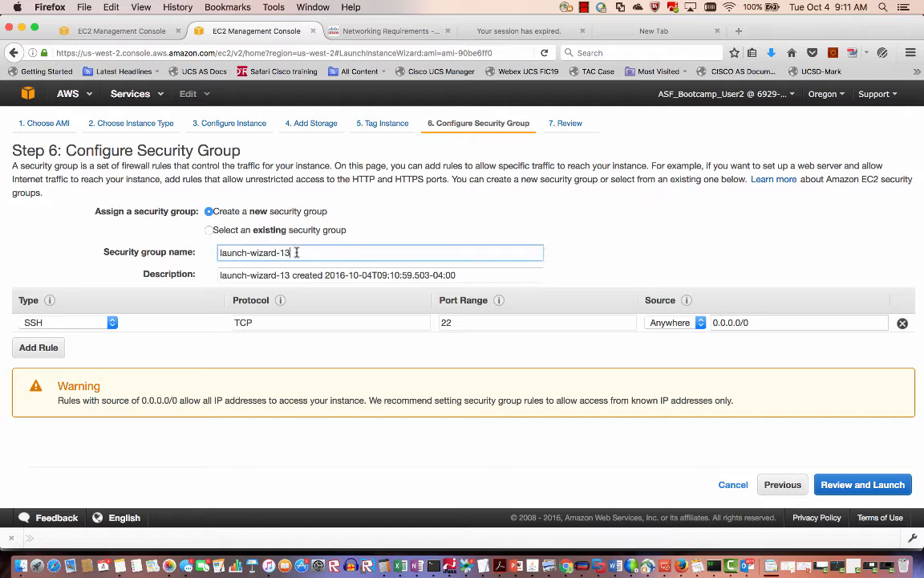
left_click_drag(296, 252, 205, 231)
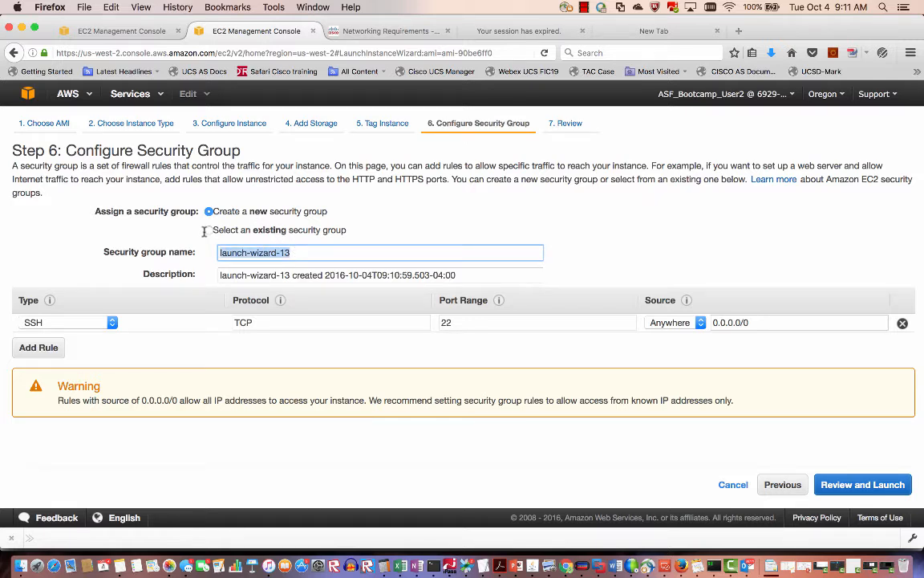
type("demo-aws-cco")
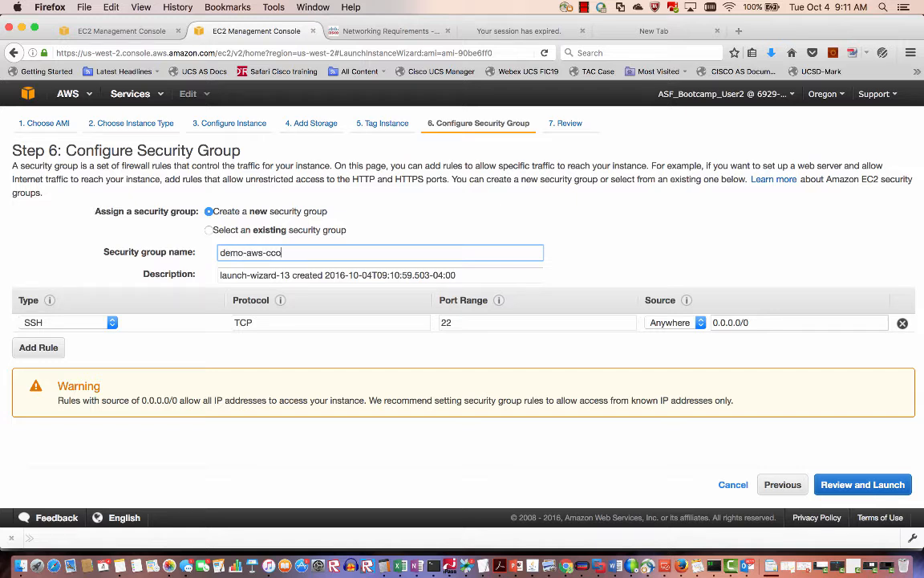
left_click(39, 350)
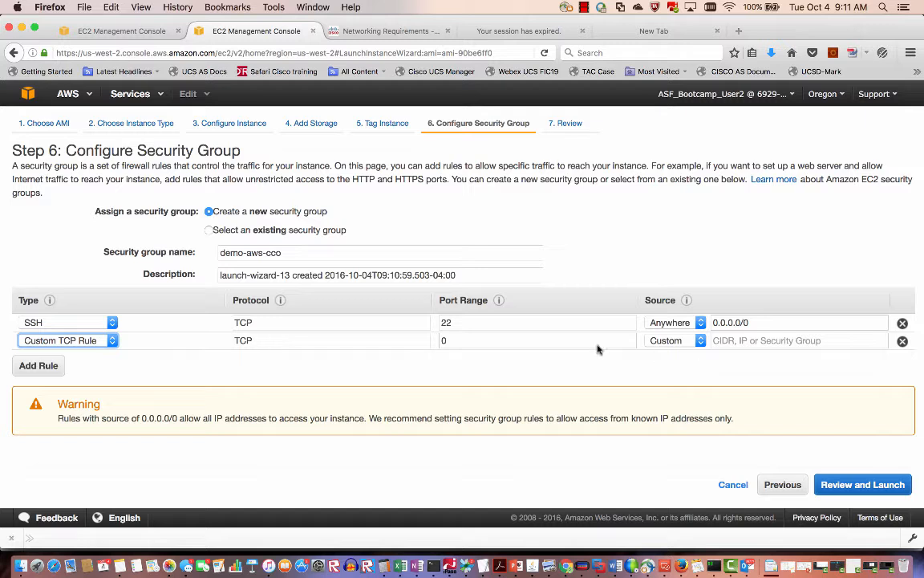
left_click(472, 341)
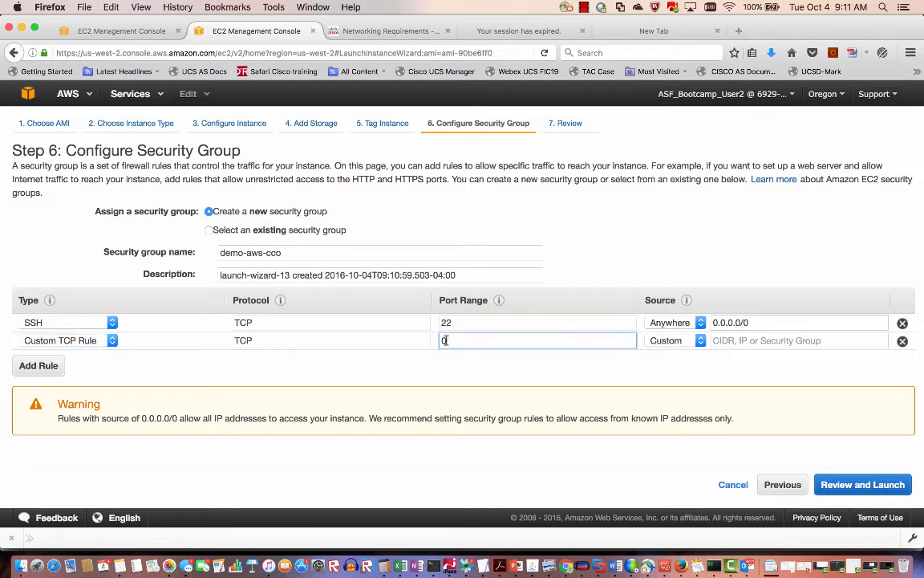
double_click(446, 340)
type("8443")
left_click(700, 341)
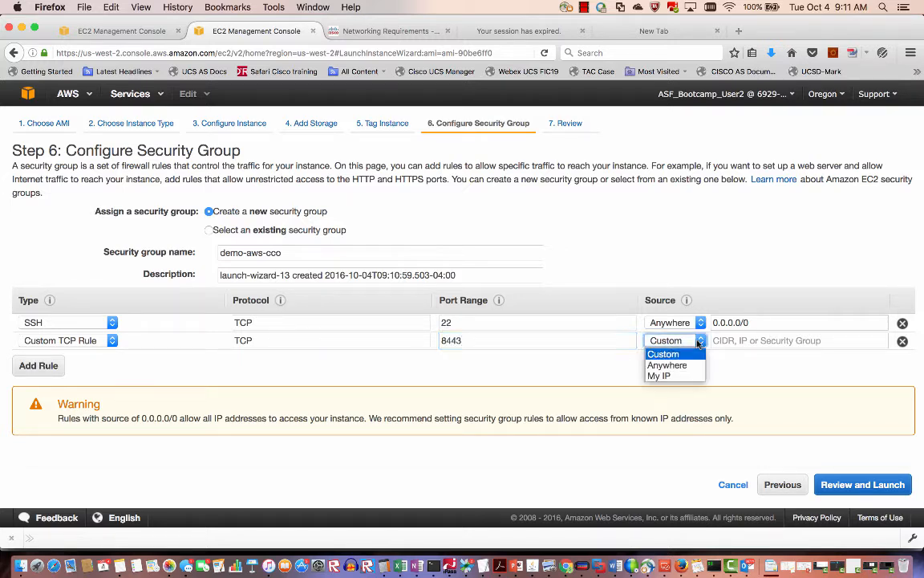
left_click(667, 365)
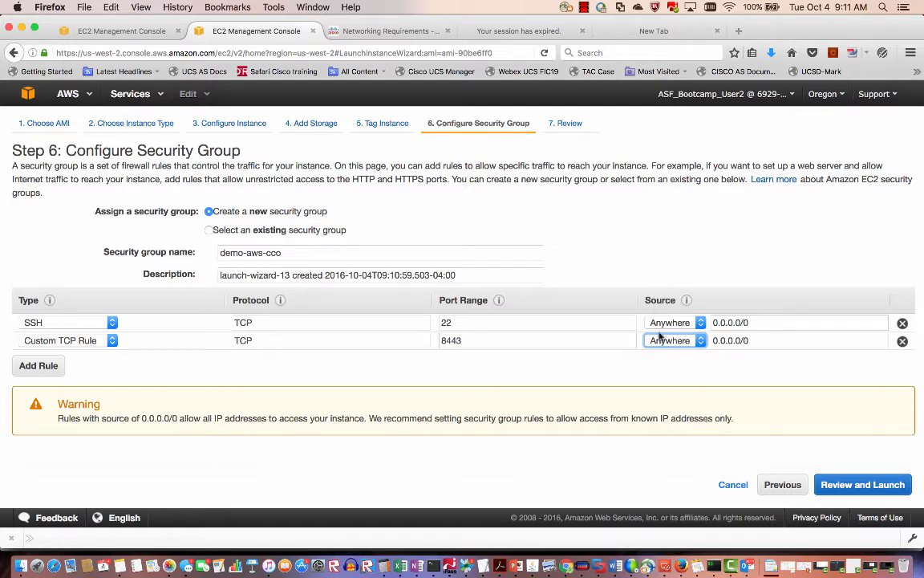
Add an HTTPS inbound rule and proceed to the launch review.
left_click(41, 367)
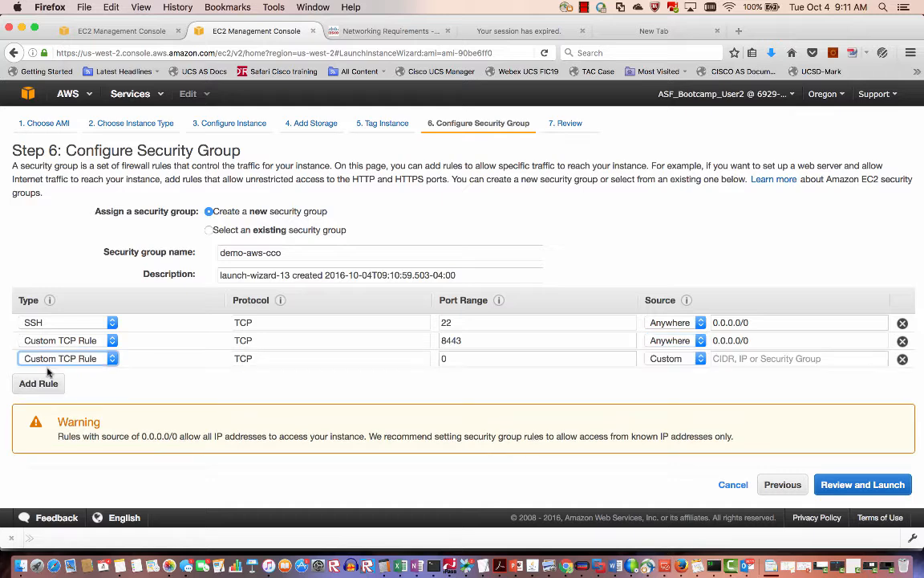
left_click(112, 359)
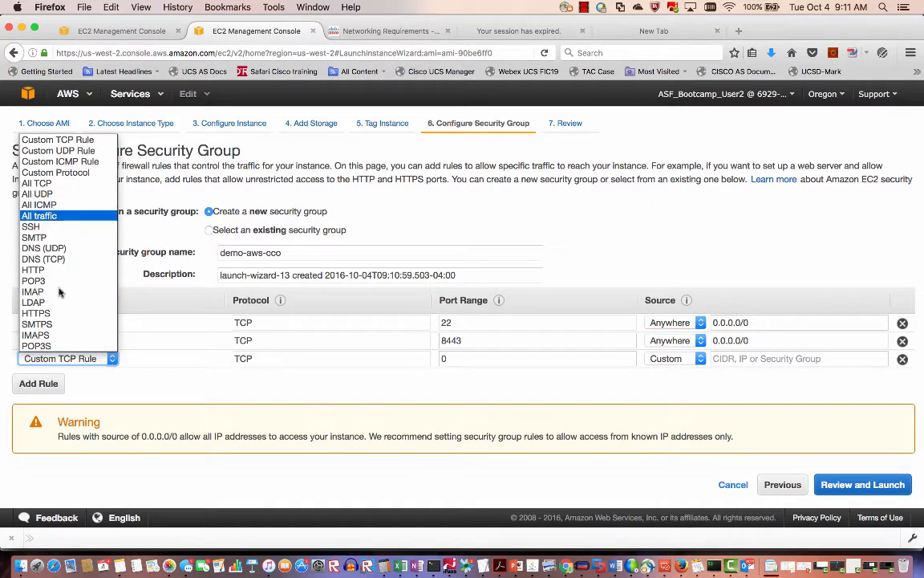
left_click(48, 313)
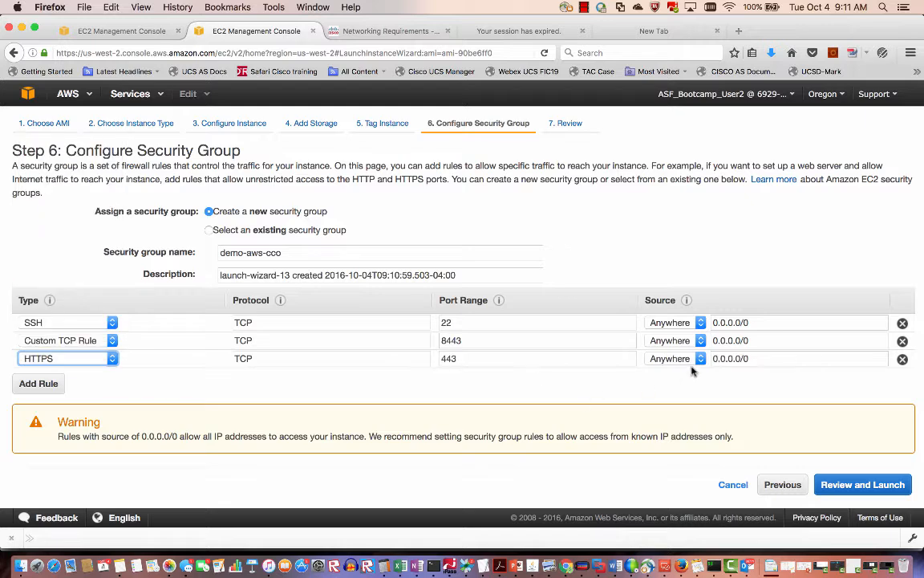
left_click(853, 485)
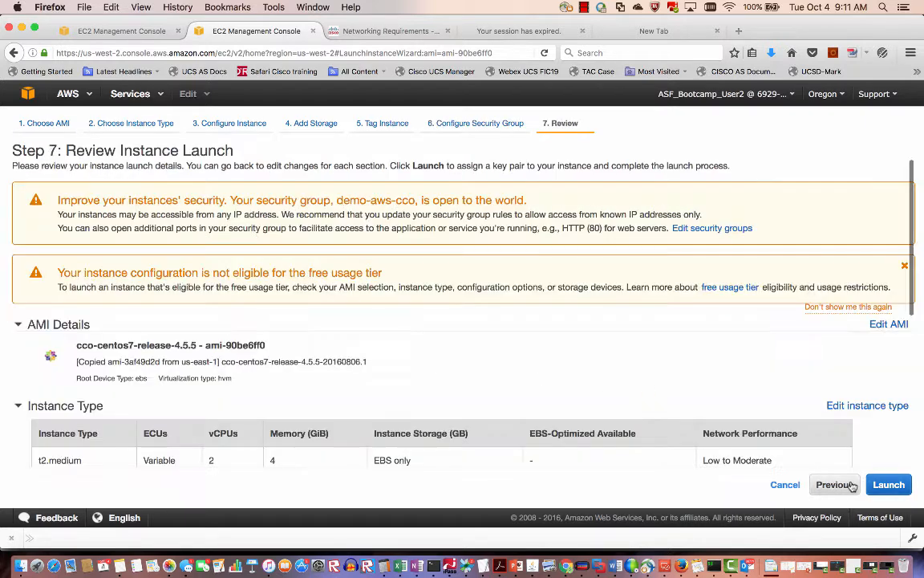
Create the demo-aws-cco key pair, save demo-aws-cco.pem, and launch the instance.
scroll(710, 418, "down", 3)
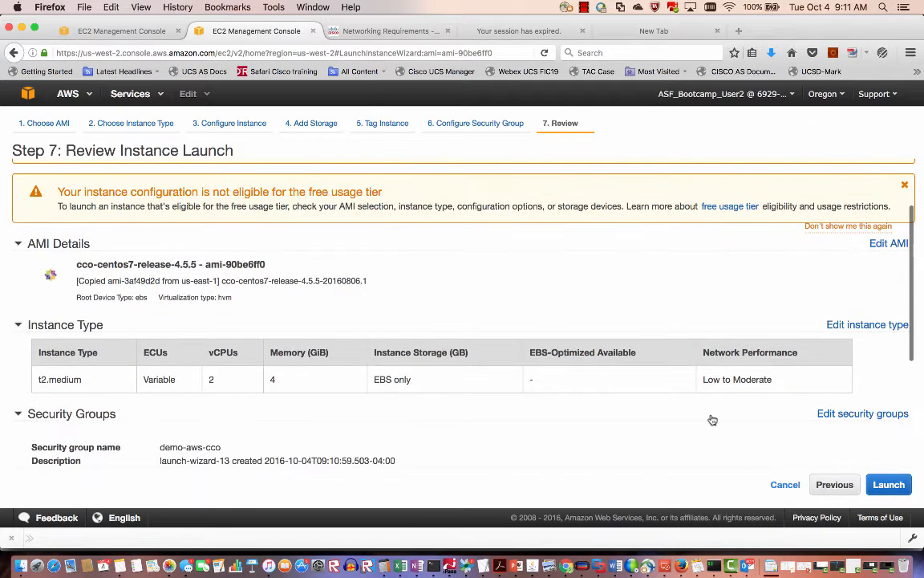
left_click(887, 485)
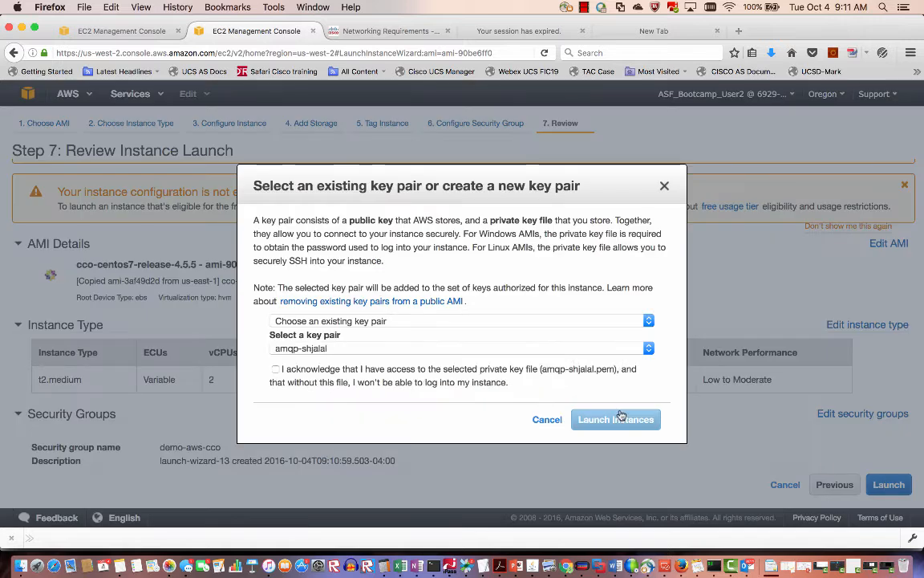
left_click(649, 323)
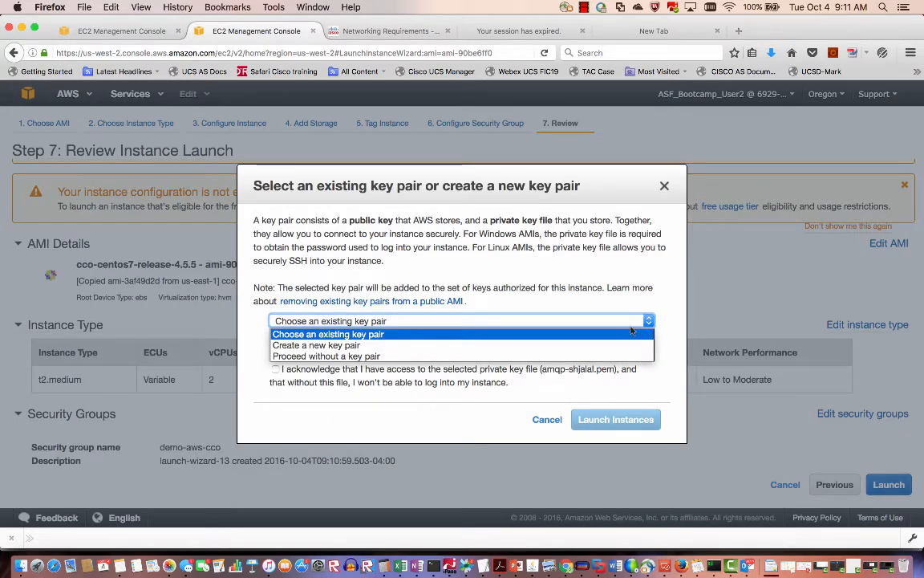
left_click(601, 348)
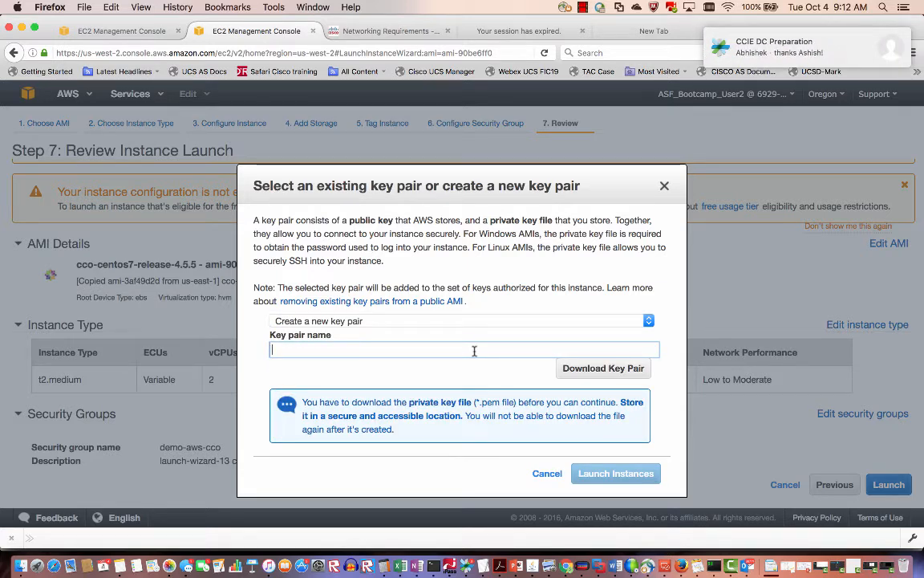
type("dem")
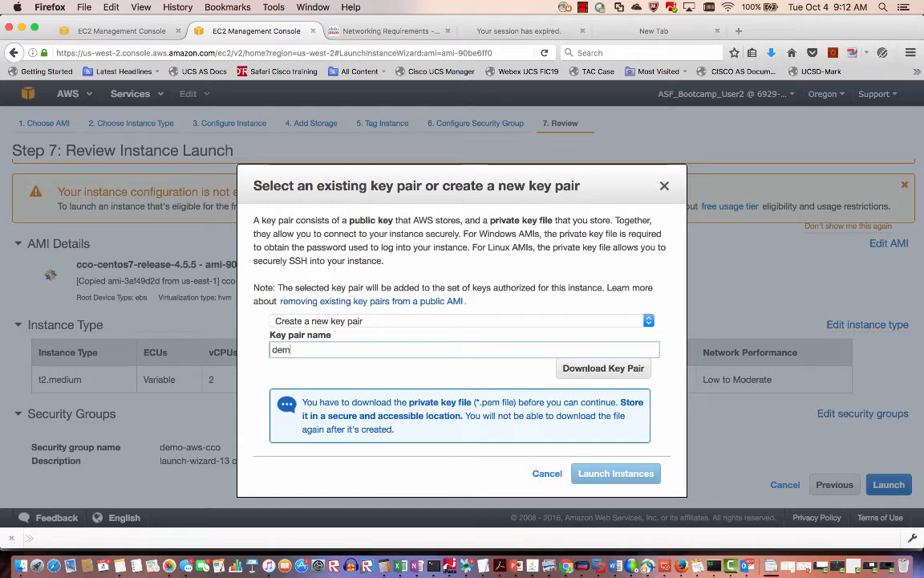
type("-")
key("BackSpace")
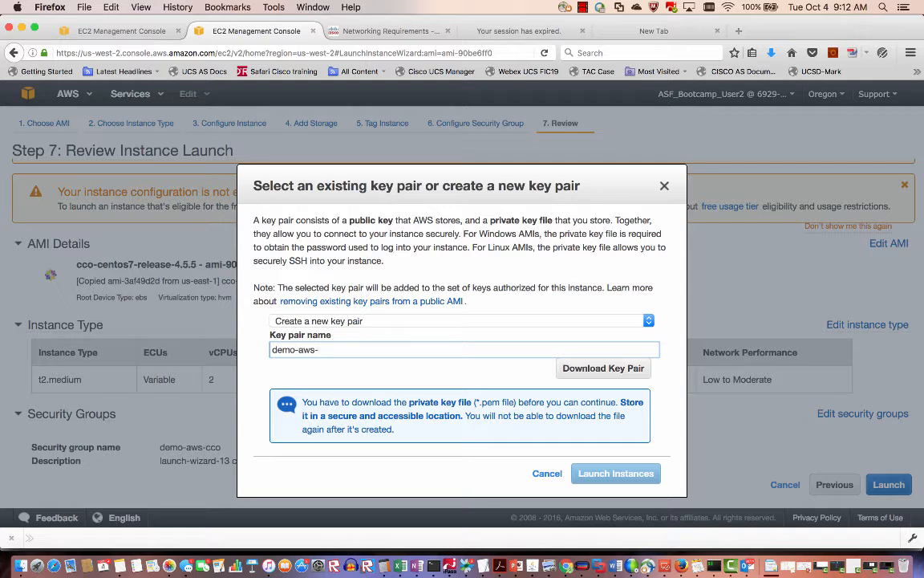
type("o")
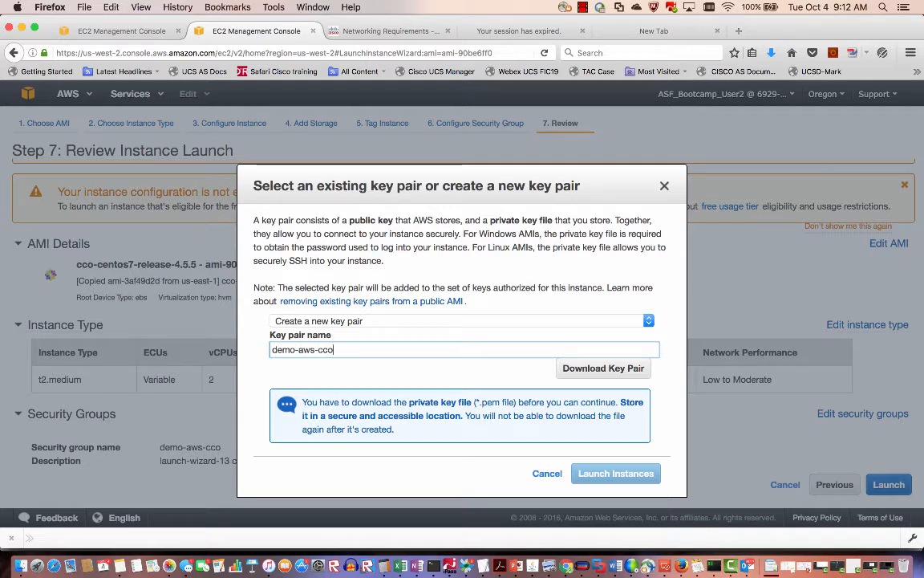
left_click(623, 373)
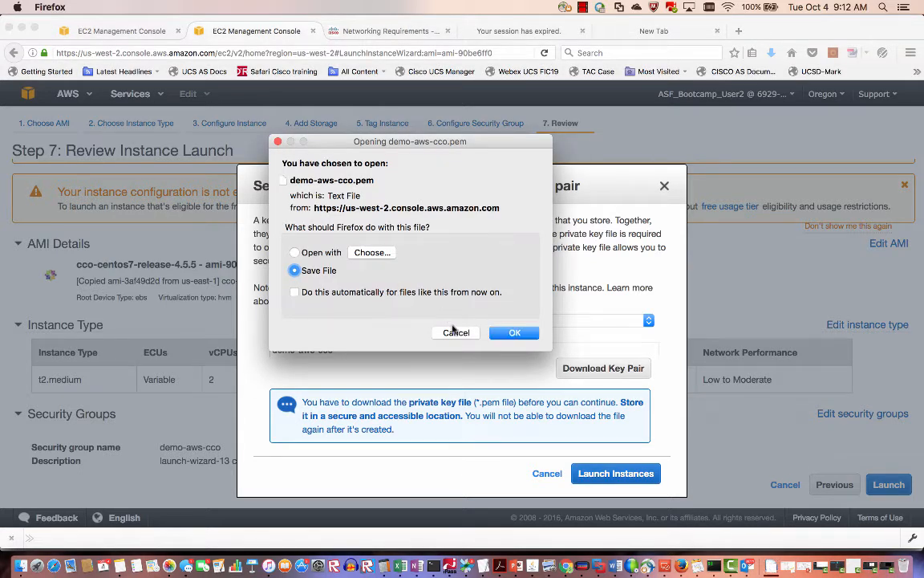
left_click(515, 332)
left_click(617, 474)
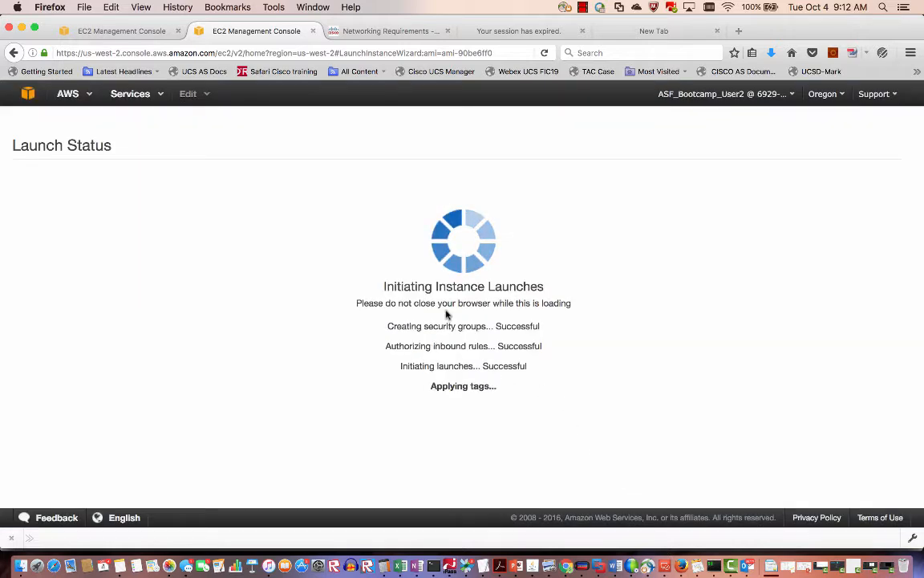
Return to EC2 and launch from the rabbit-centos7-release-4.5.5 AMI.
left_click(36, 97)
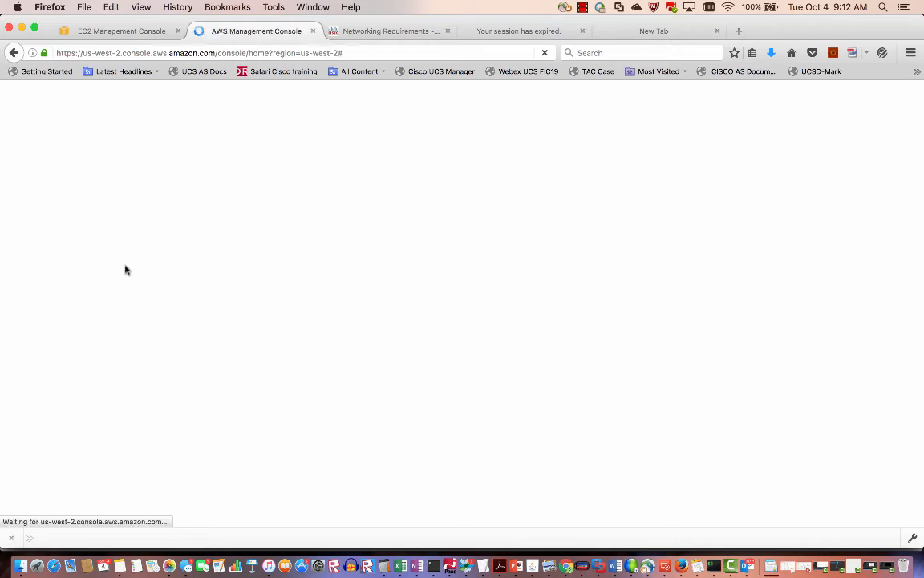
left_click(135, 195)
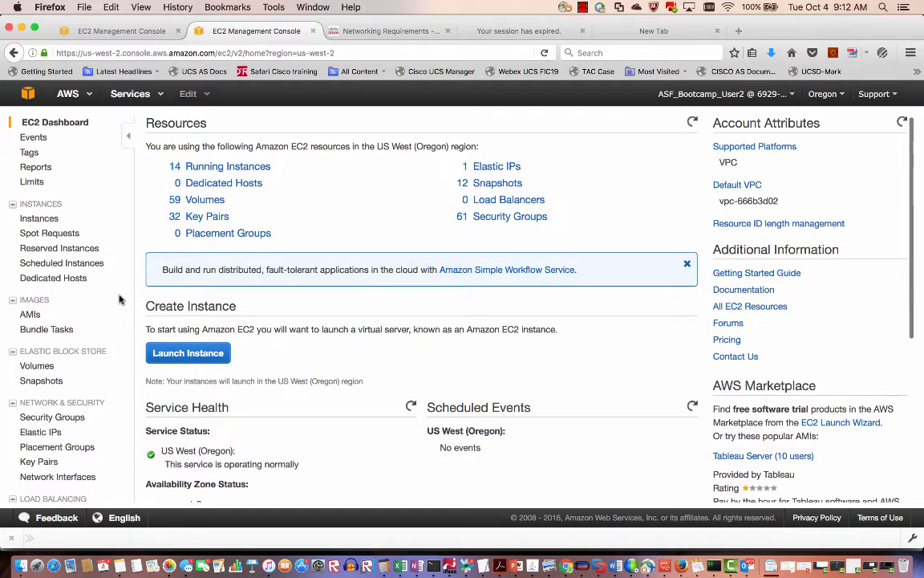
left_click(28, 316)
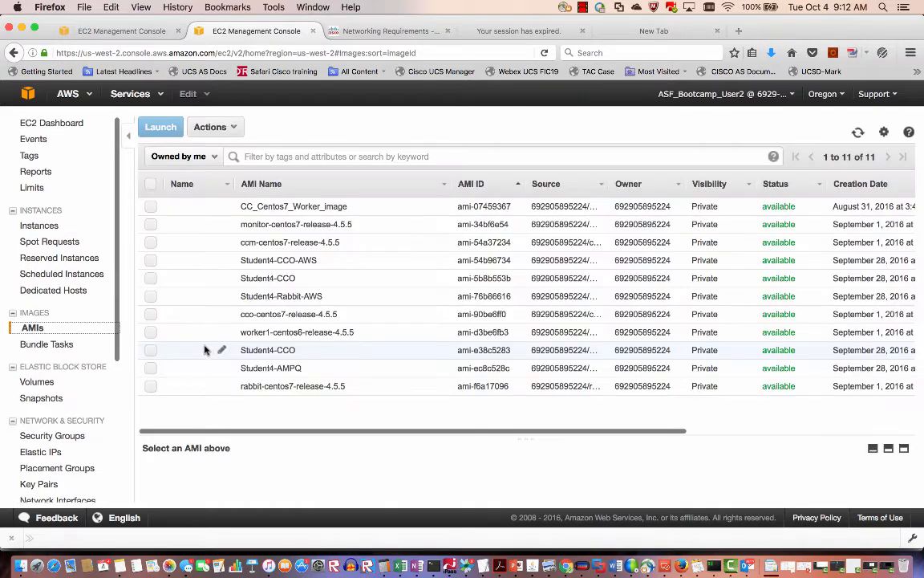
left_click(146, 386)
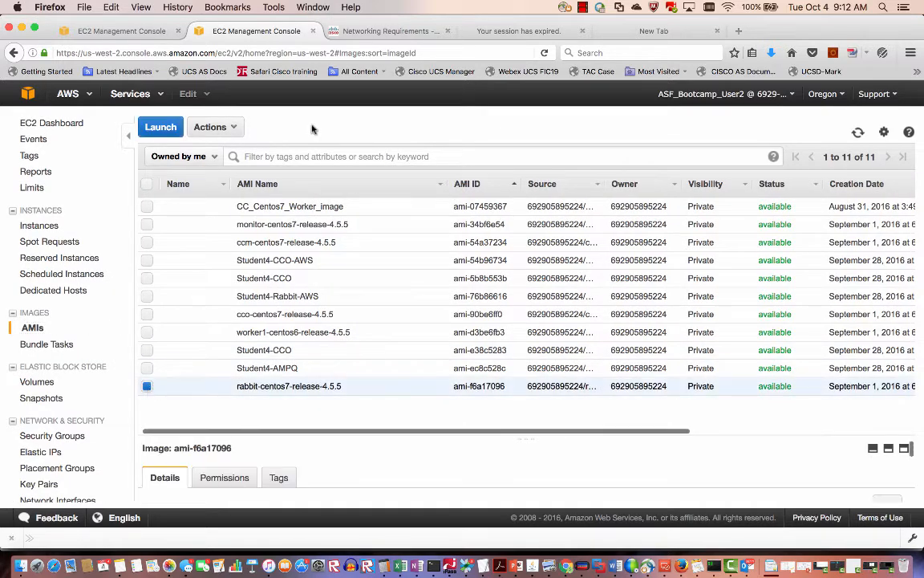
left_click(166, 130)
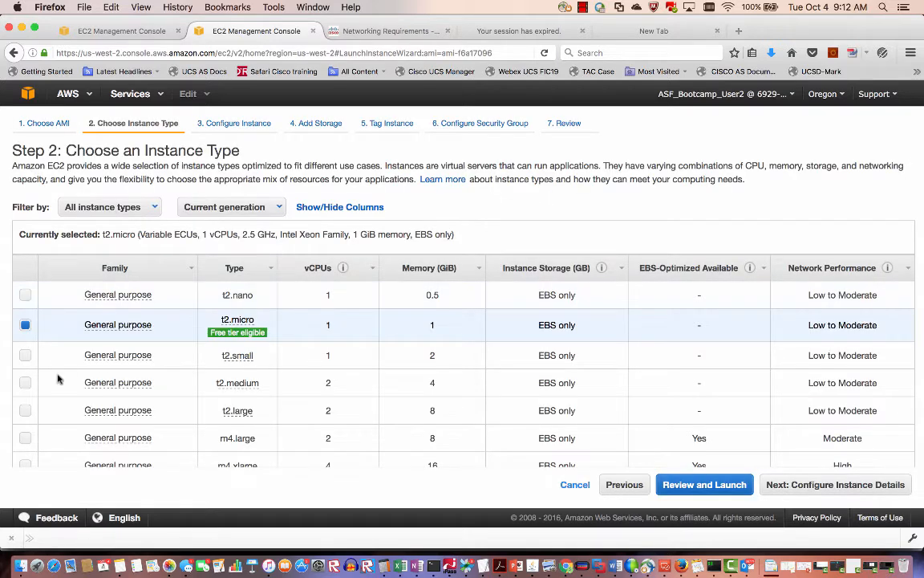
Choose t2.medium, keep default details and storage, and tag the instance demo-aws-amqp.
left_click(25, 383)
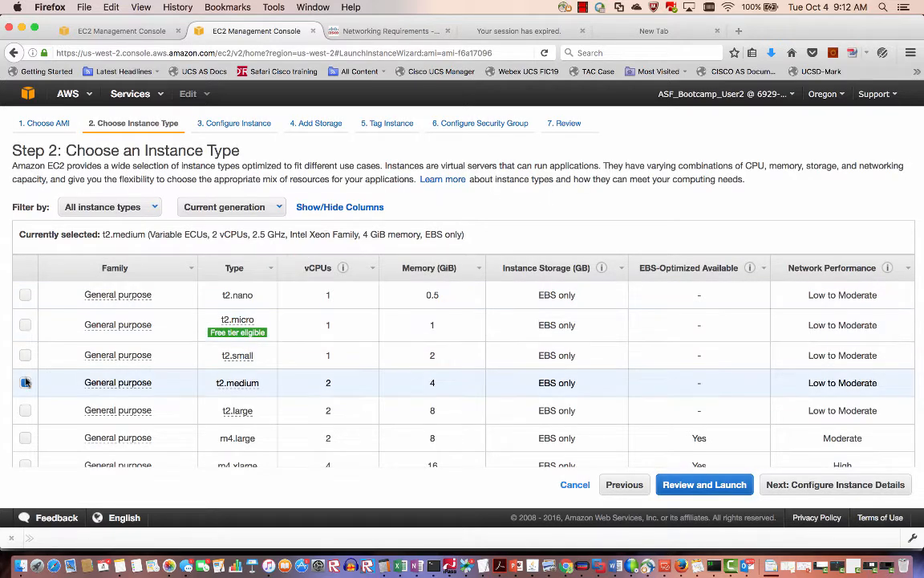
left_click(820, 491)
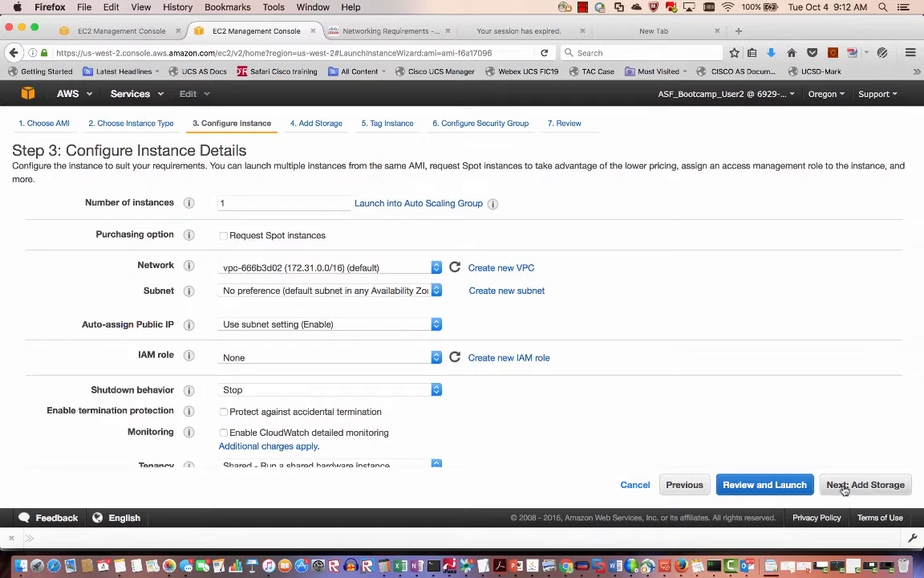
left_click(844, 488)
left_click(844, 487)
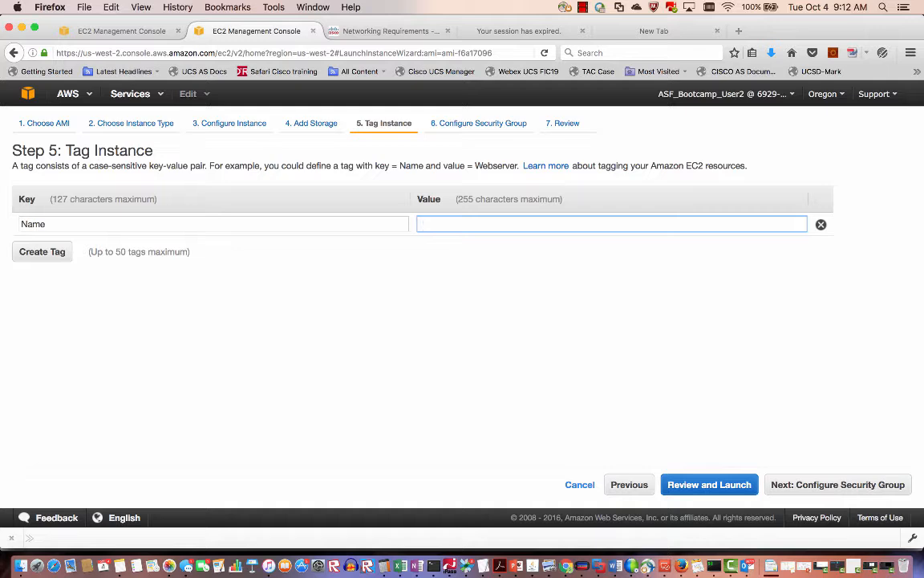
type("demo-")
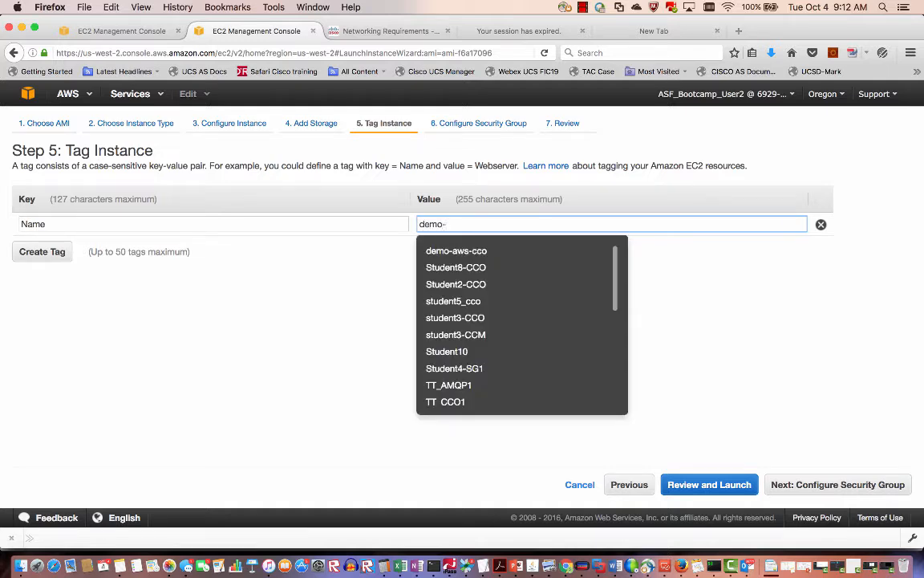
type("aws-amqp")
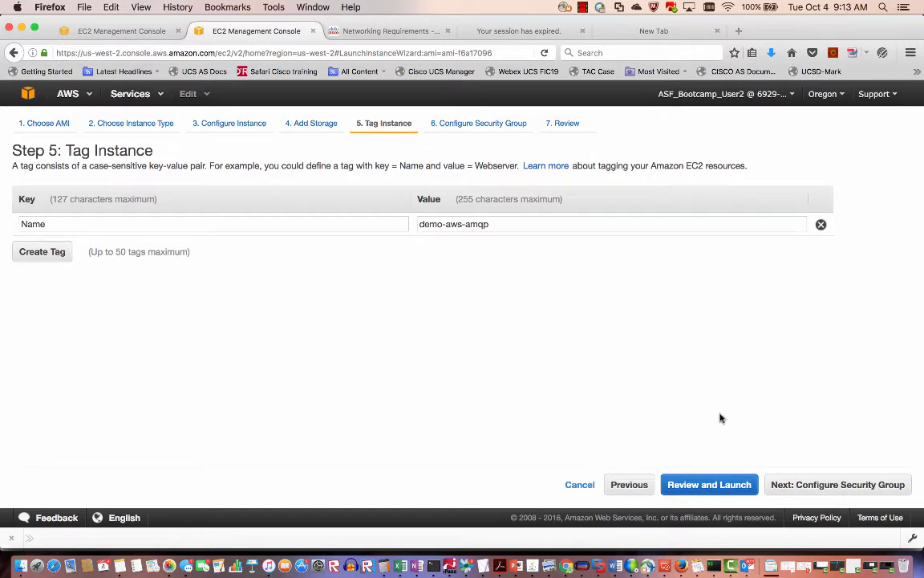
left_click(810, 485)
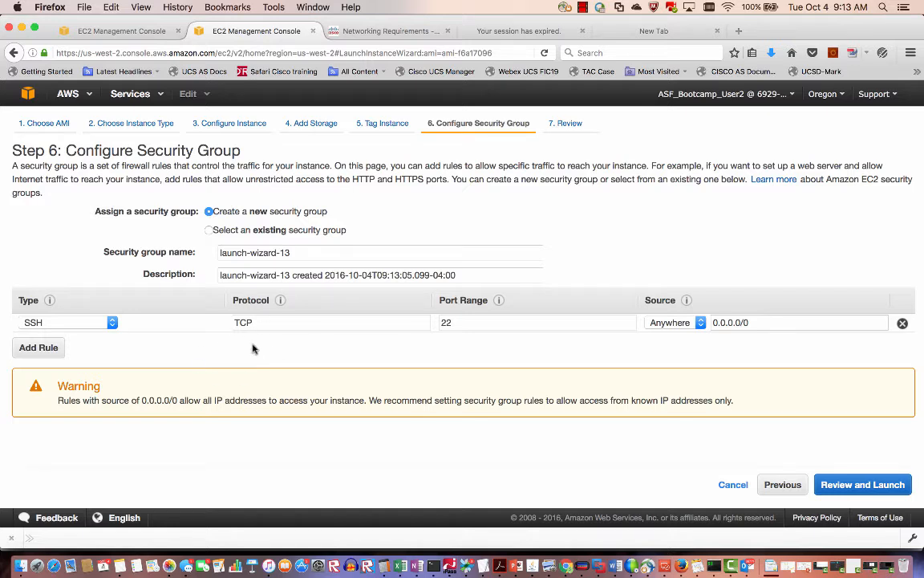
Attach the existing AK-AMQP and AWS-AMQP security groups, then bring up the PowerPoint deck.
left_click(208, 230)
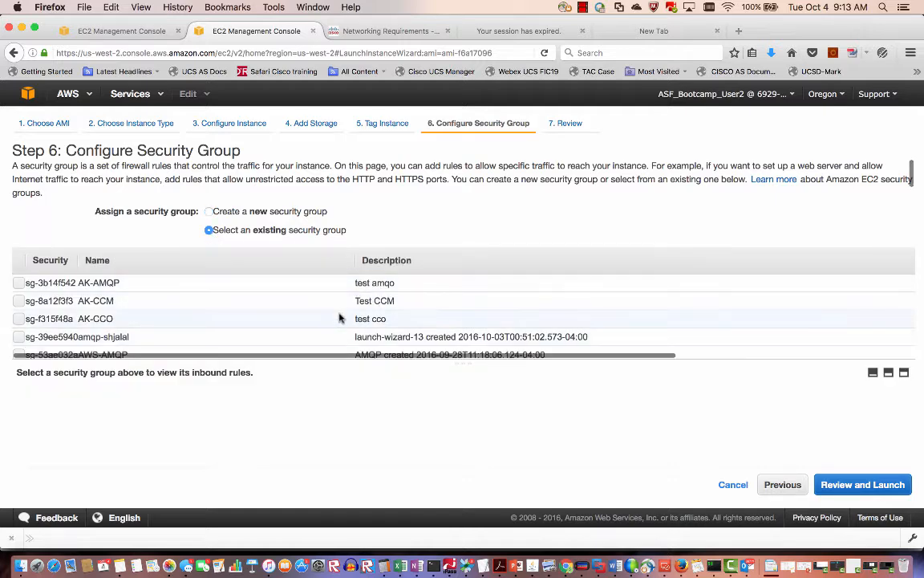
left_click(18, 285)
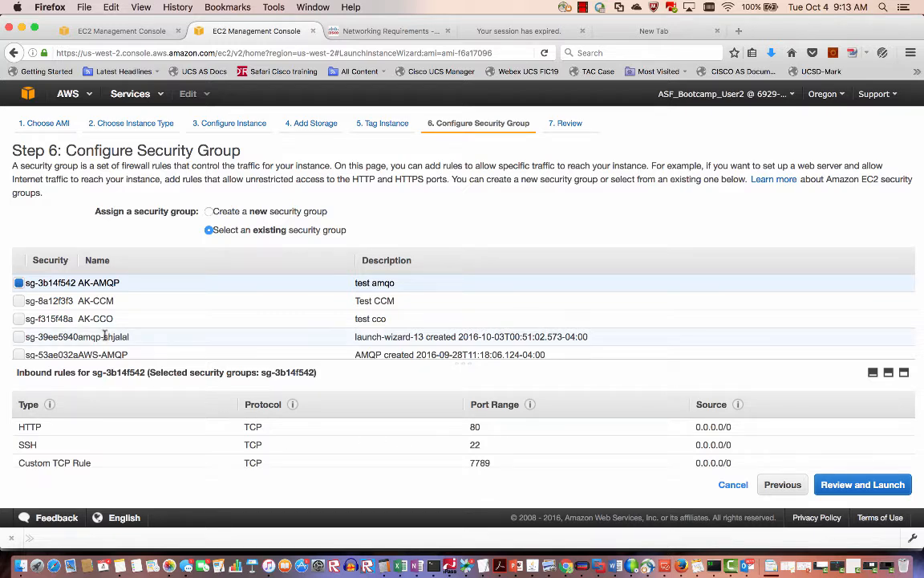
scroll(83, 329, "down", 2)
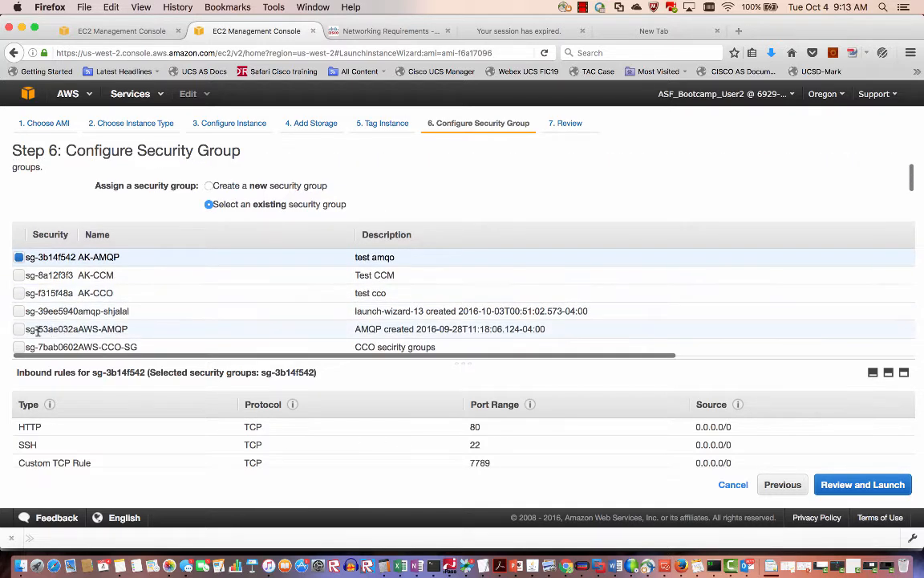
left_click(18, 331)
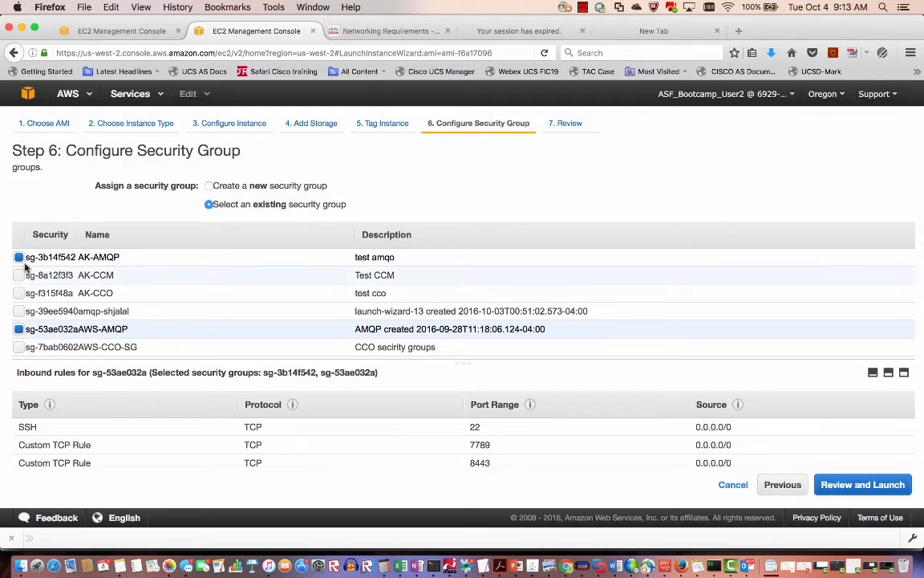
scroll(33, 292, "up", 2)
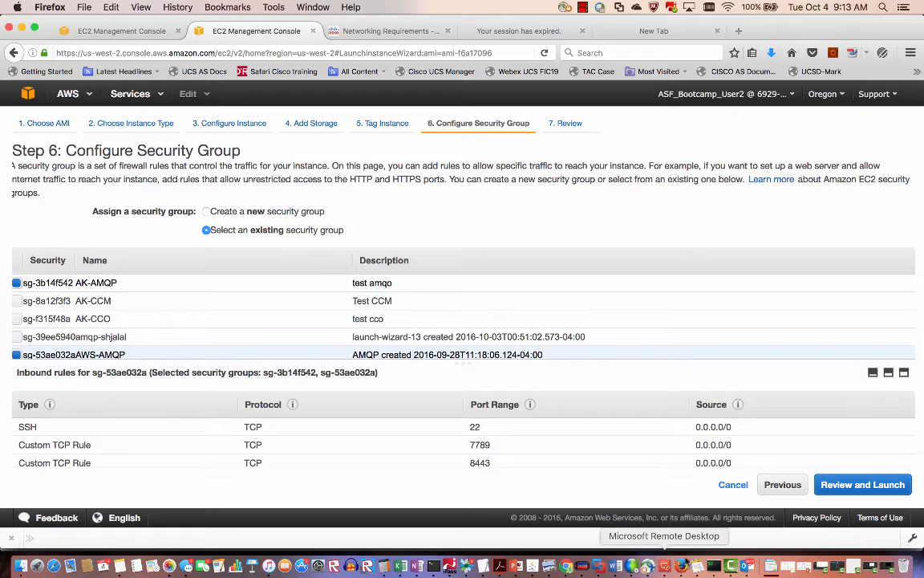
left_click(483, 566)
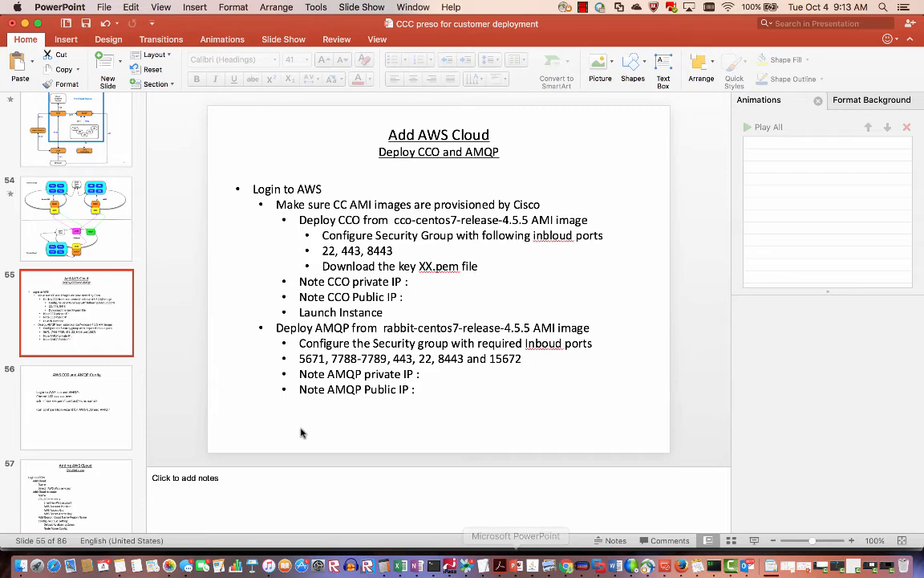
scroll(97, 330, "up", 20)
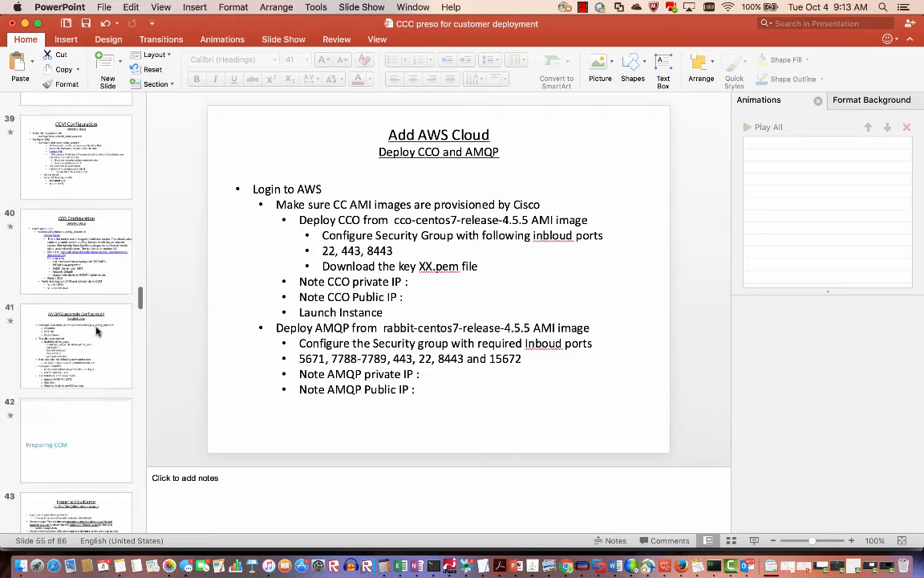
Check port 15672 on the AMQP-Required ports slide, then return to the EC2 wizard.
scroll(94, 325, "down", 5)
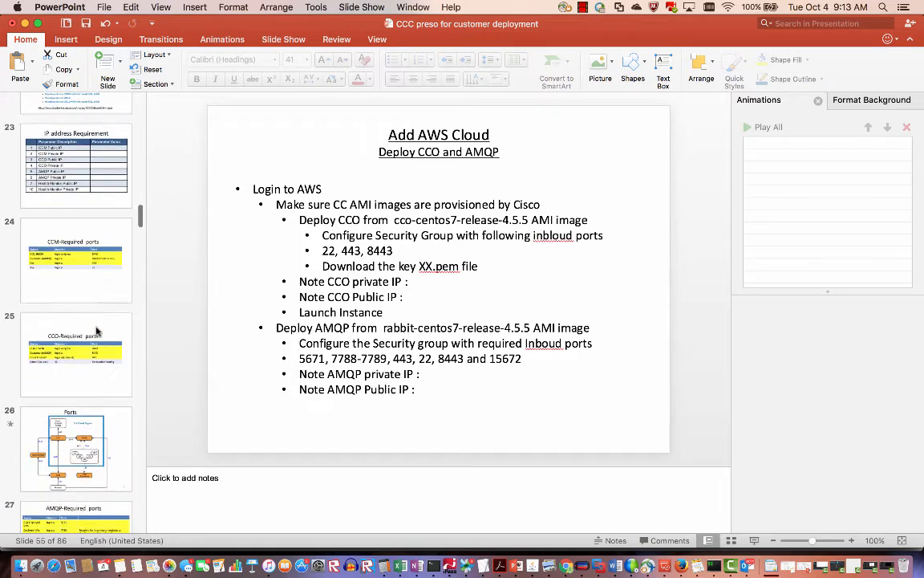
left_click(94, 317)
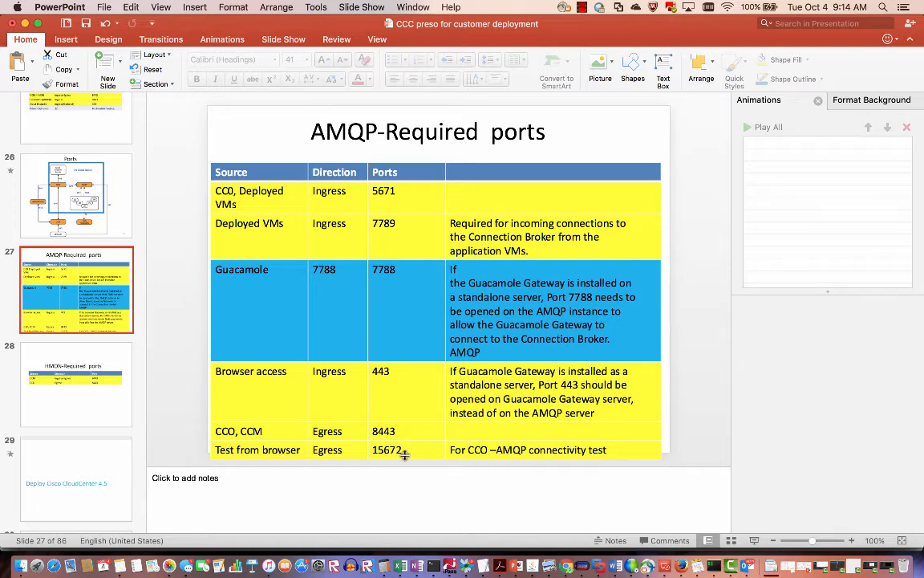
left_click_drag(404, 446, 373, 450)
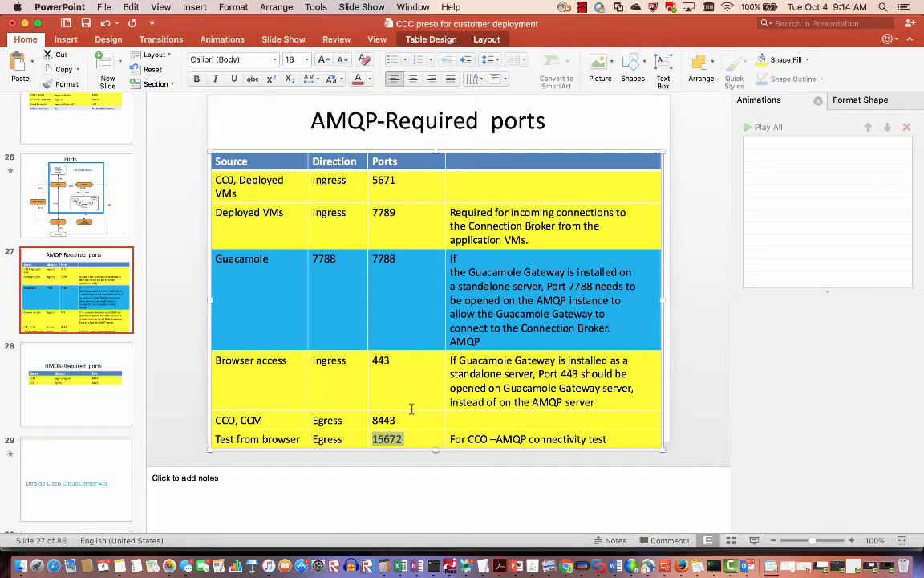
key("ctrl+Right")
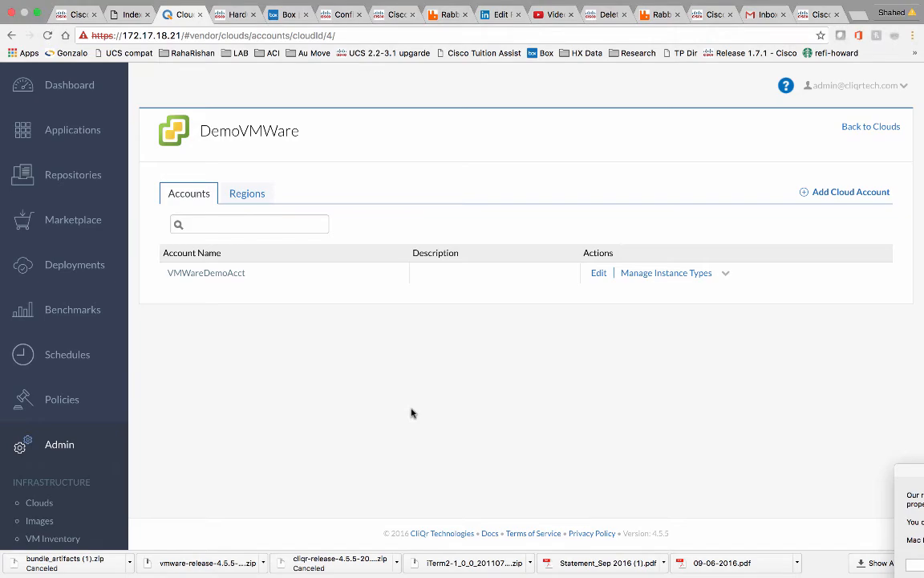
key("ctrl+Left")
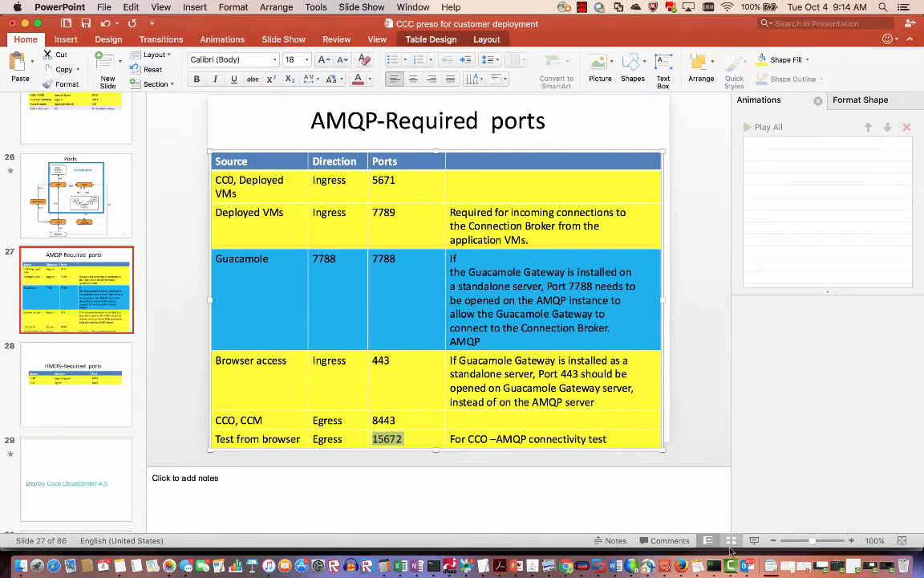
left_click(681, 569)
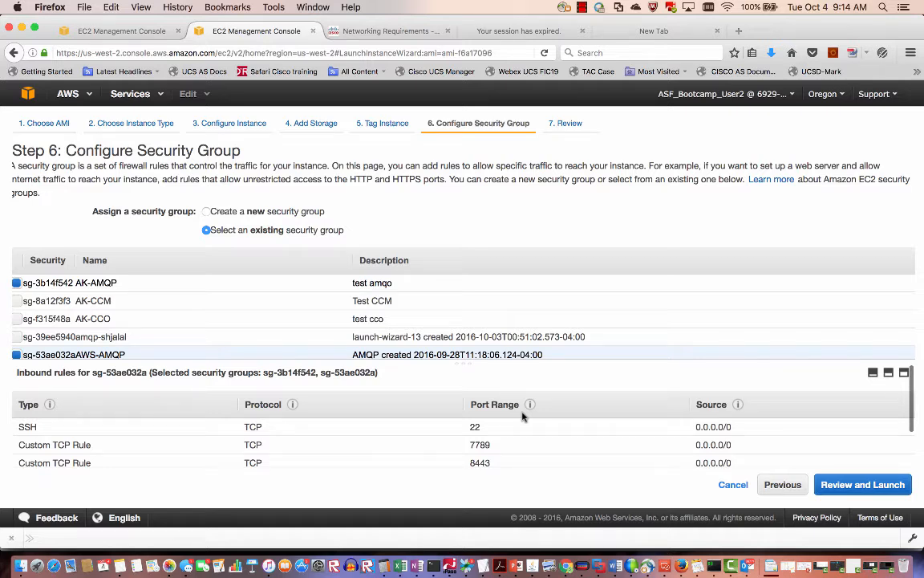
scroll(522, 416, "down", 2)
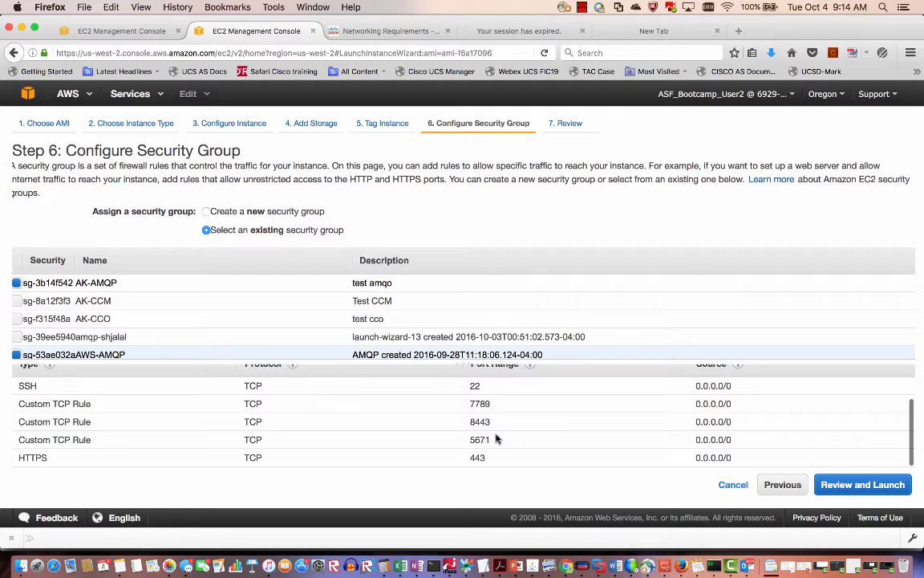
scroll(496, 439, "up", 2)
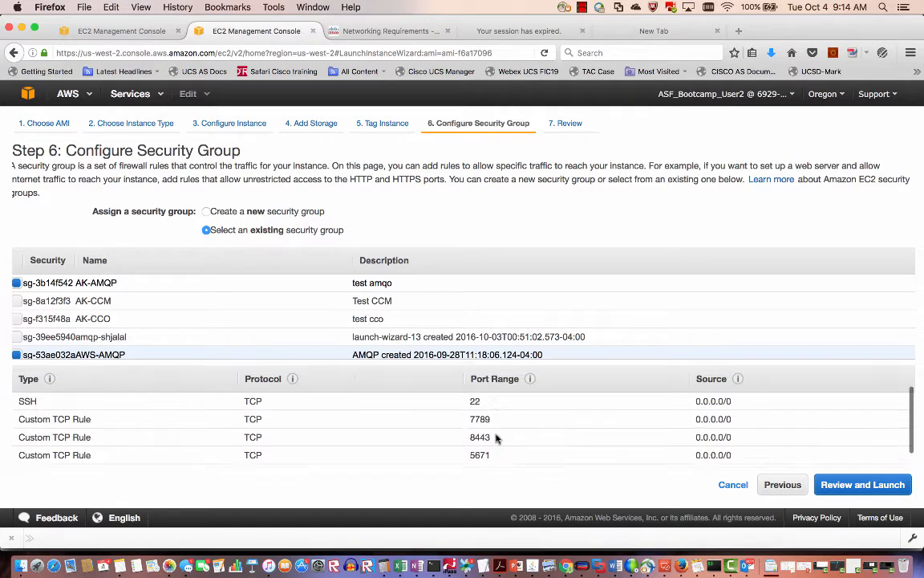
scroll(497, 439, "down", 2)
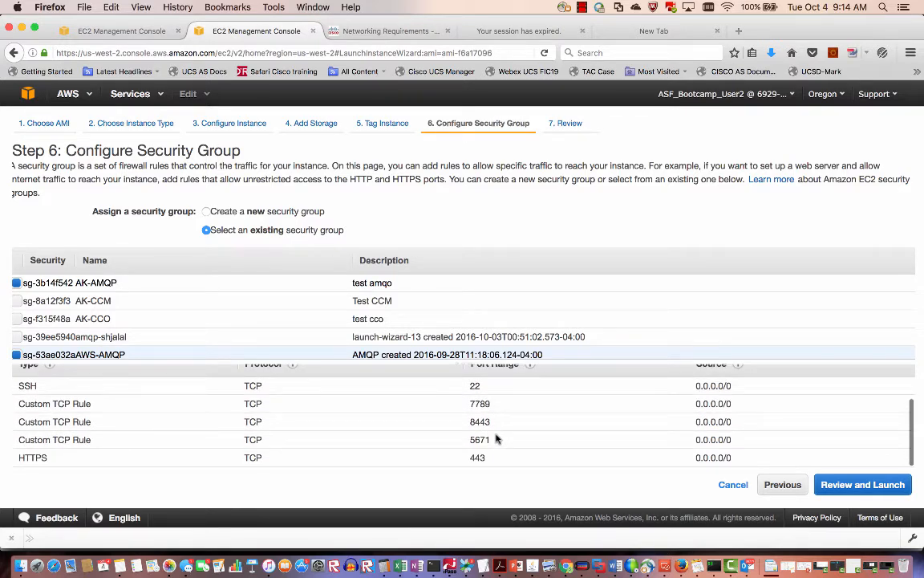
scroll(426, 460, "up", 2)
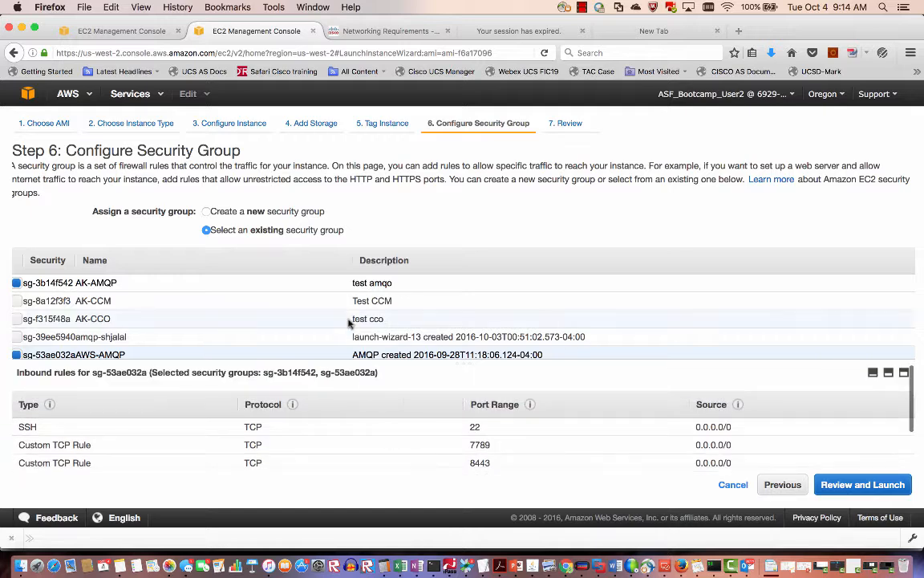
Create a new security group named demo-aws-amqp and add an HTTPS 443 rule.
left_click(207, 211)
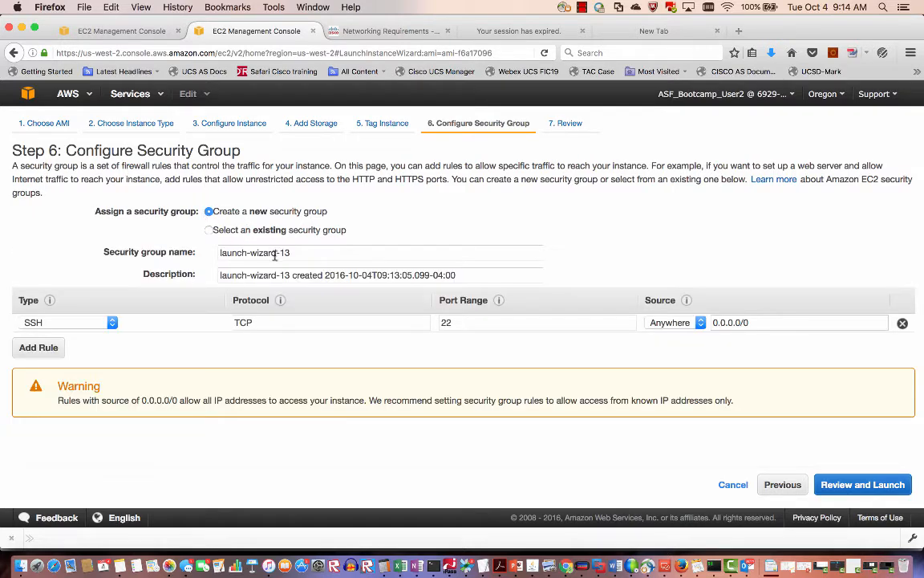
left_click_drag(292, 252, 185, 251)
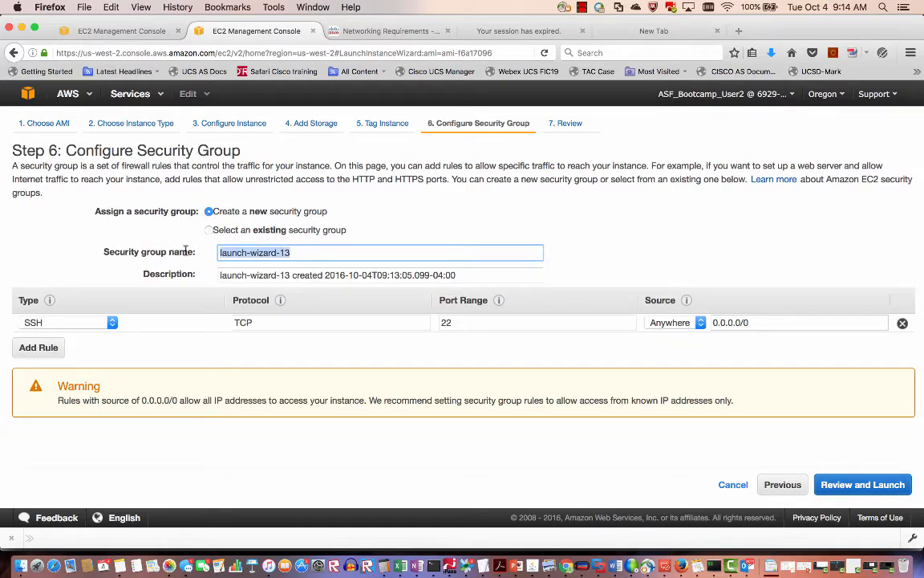
type("demo")
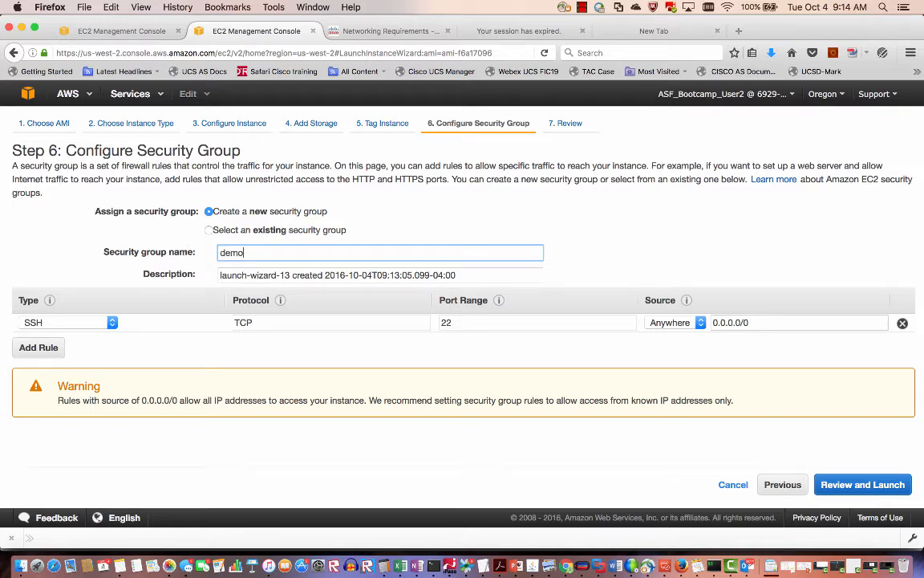
type("-aws-amqp")
left_click(150, 348)
left_click(37, 348)
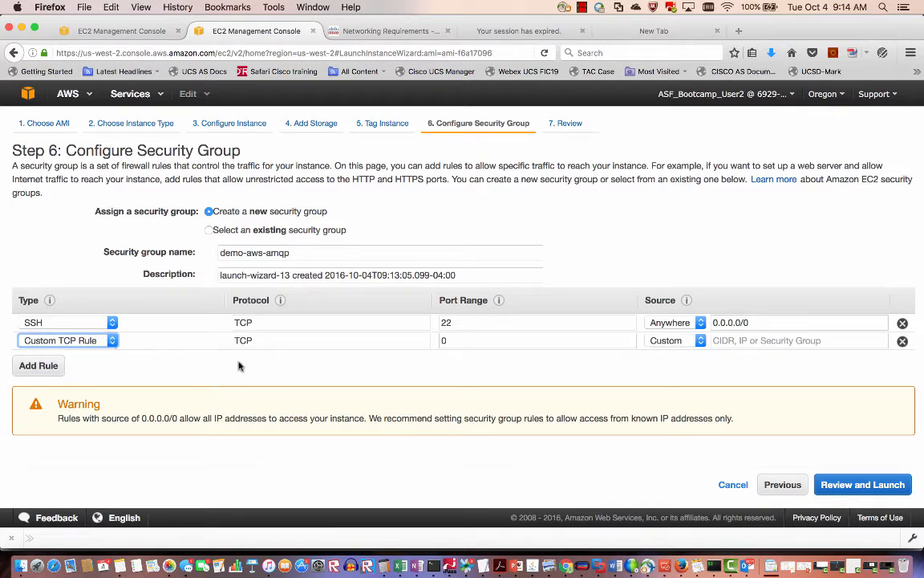
left_click(113, 343)
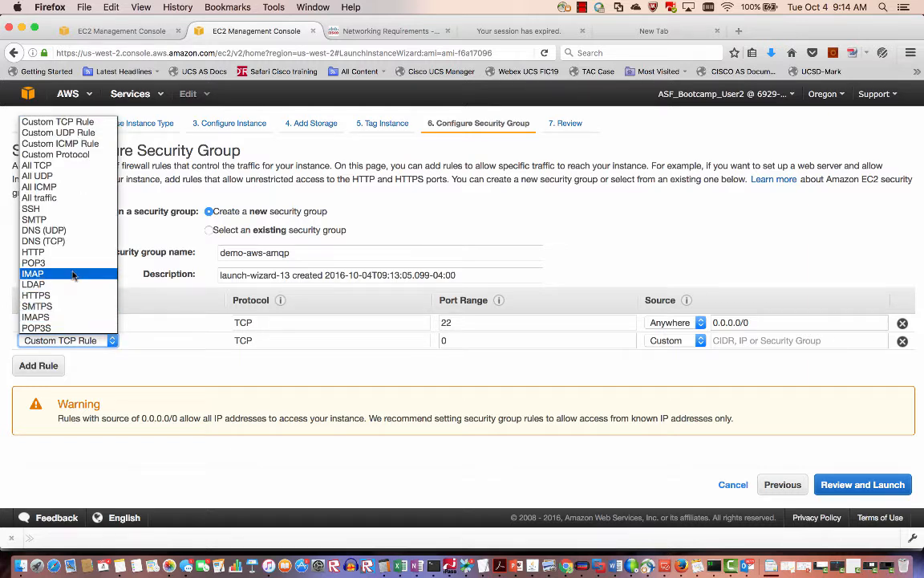
left_click(64, 295)
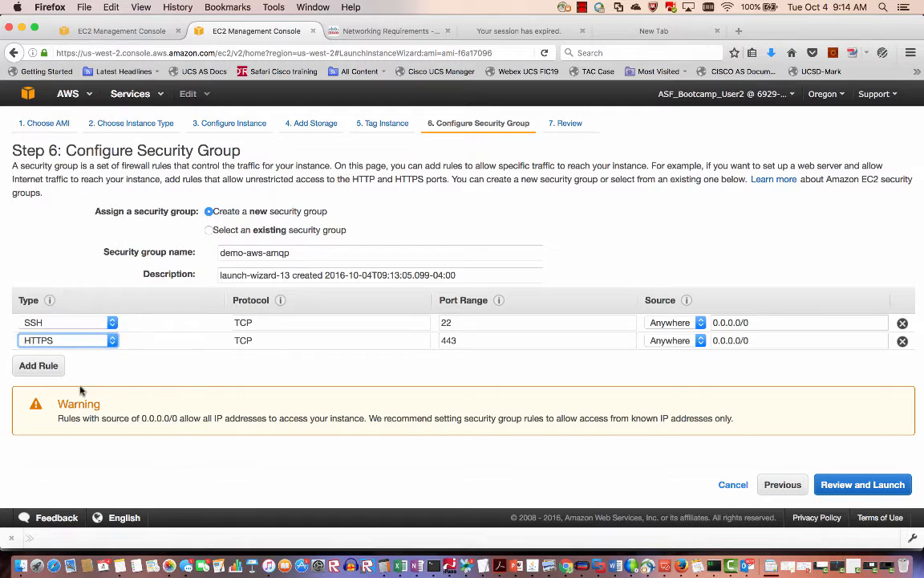
Add Custom TCP rules for ports 7789 and 5671, both open to anywhere.
left_click(39, 367)
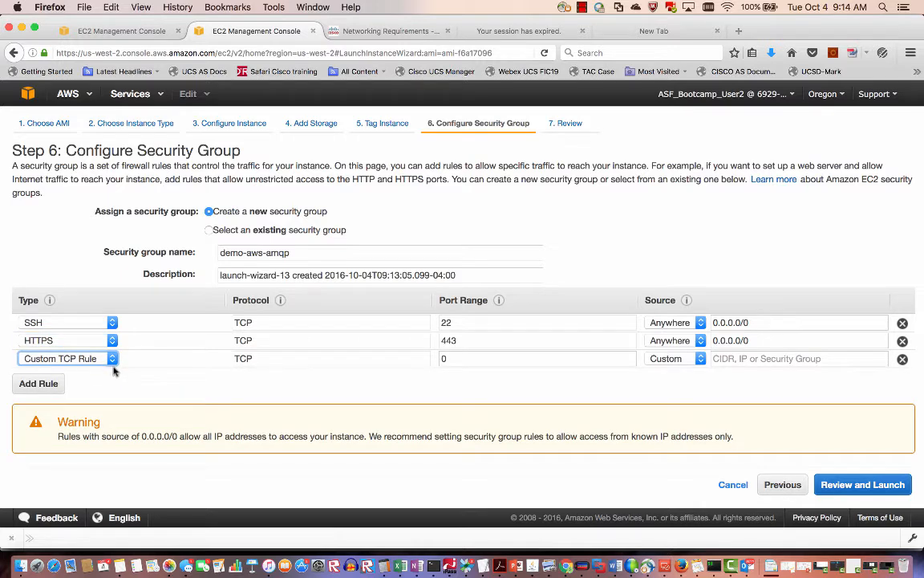
left_click(480, 359)
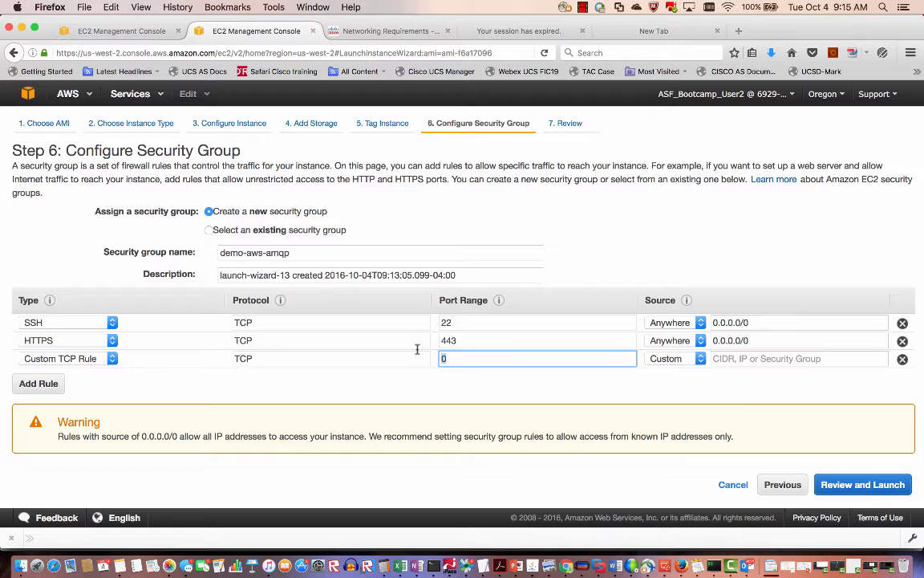
type("7789")
left_click(678, 359)
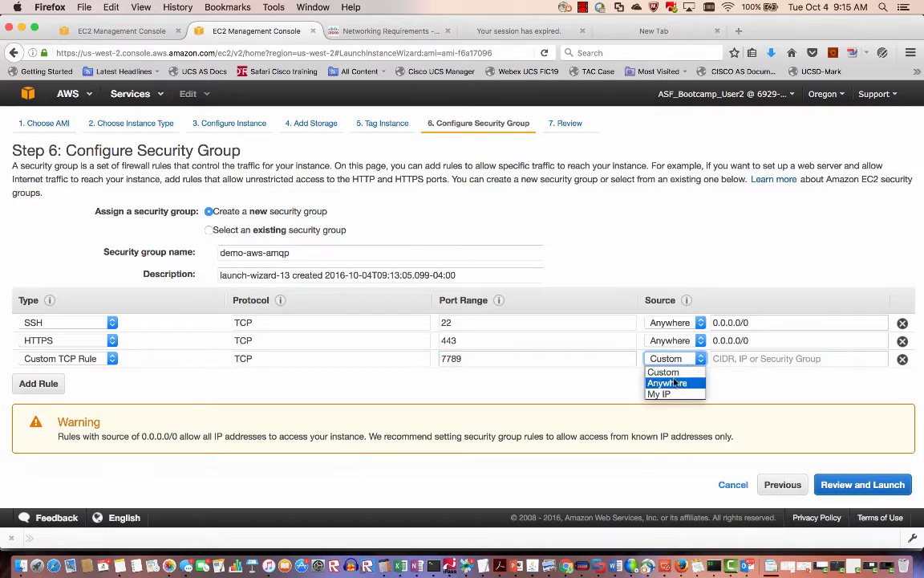
left_click(673, 384)
left_click(49, 384)
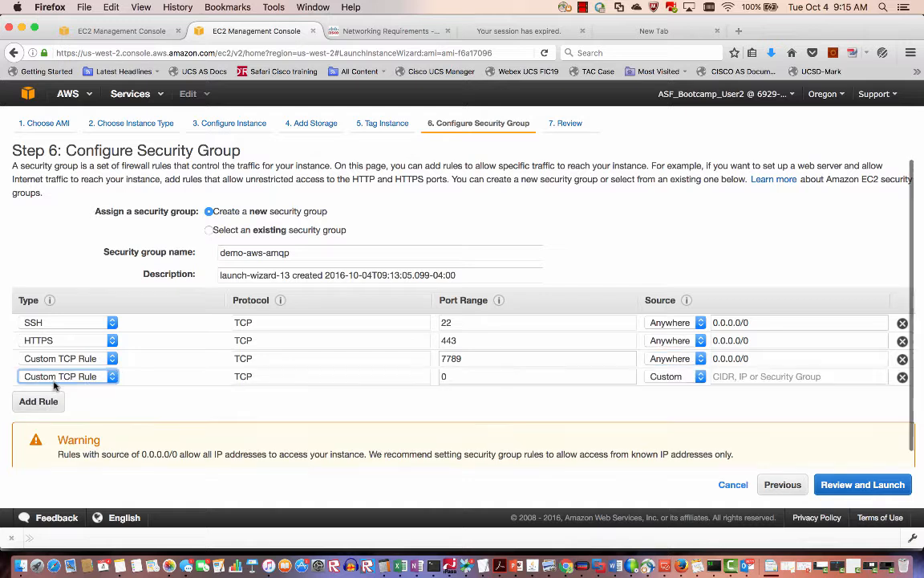
left_click(454, 378)
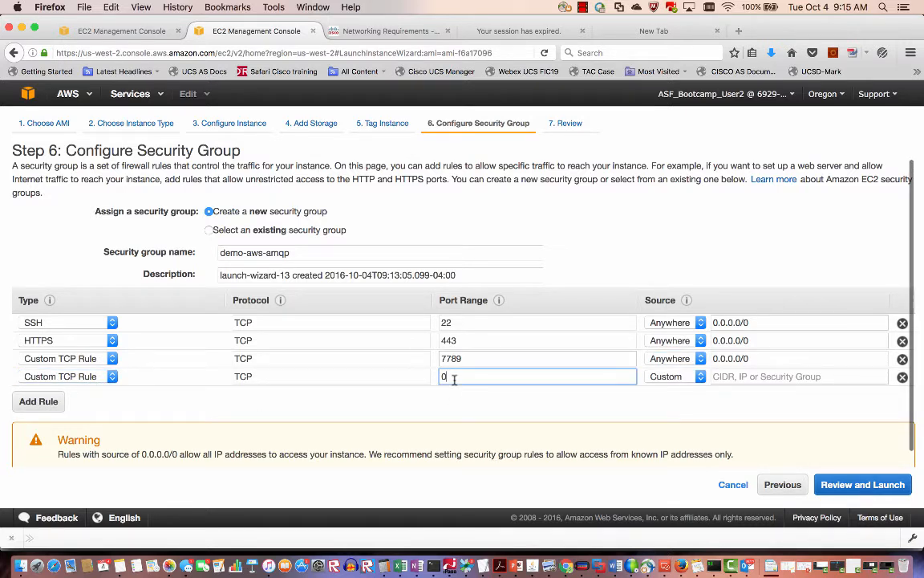
key("BackSpace")
type("5671")
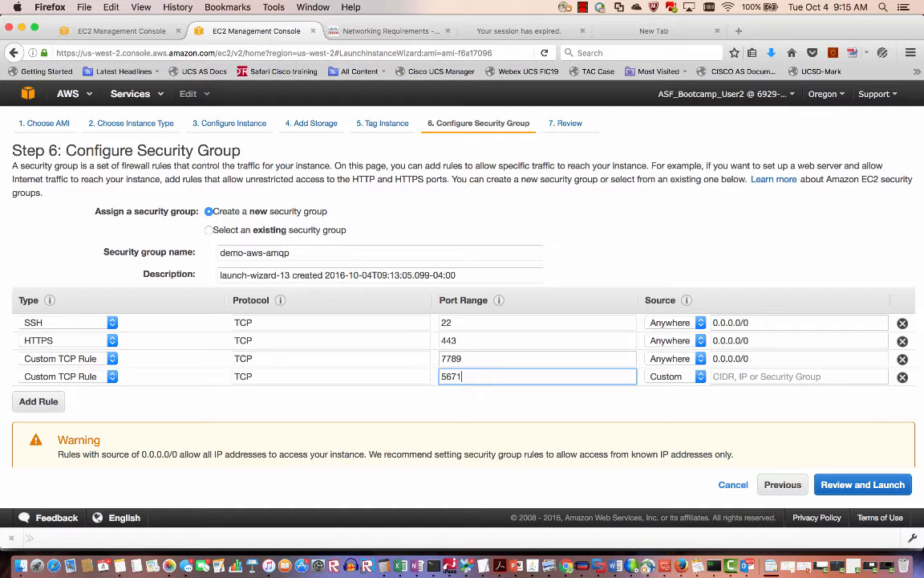
left_click(670, 377)
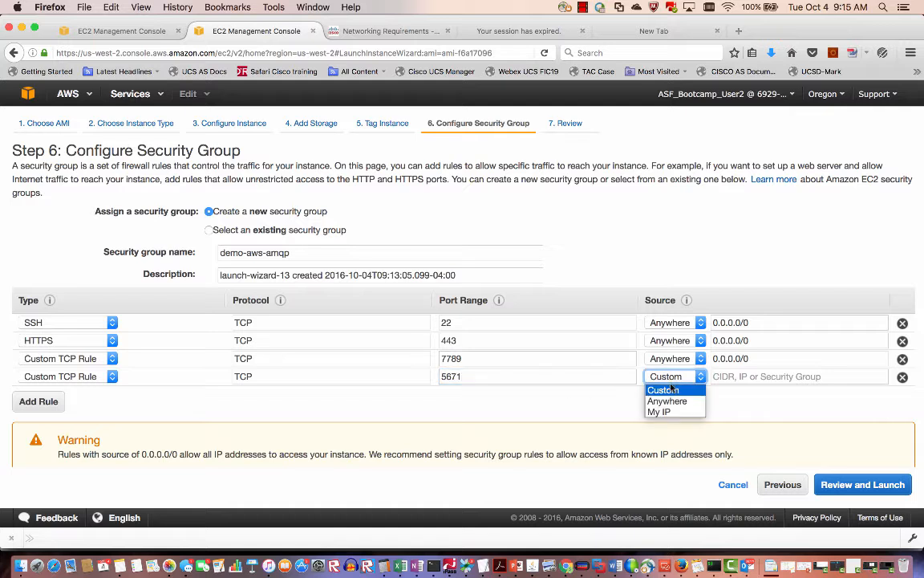
left_click(670, 401)
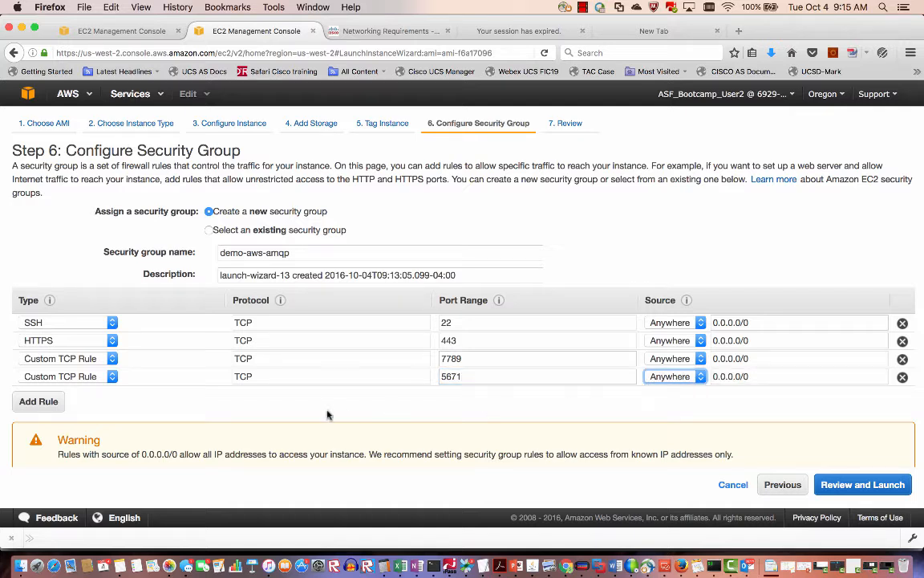
Add a TCP 15672 rule from anywhere, then recheck the required ports slide in PowerPoint.
left_click(39, 402)
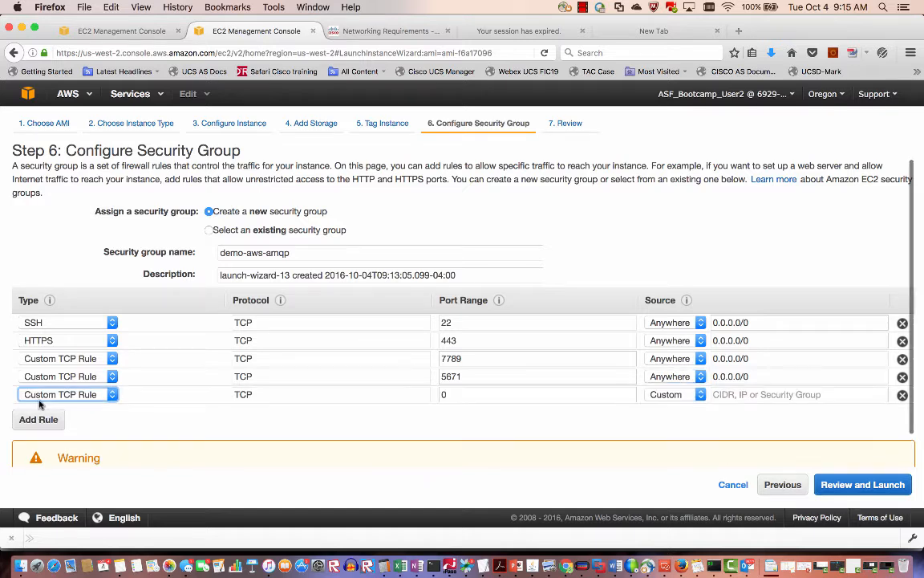
left_click(463, 395)
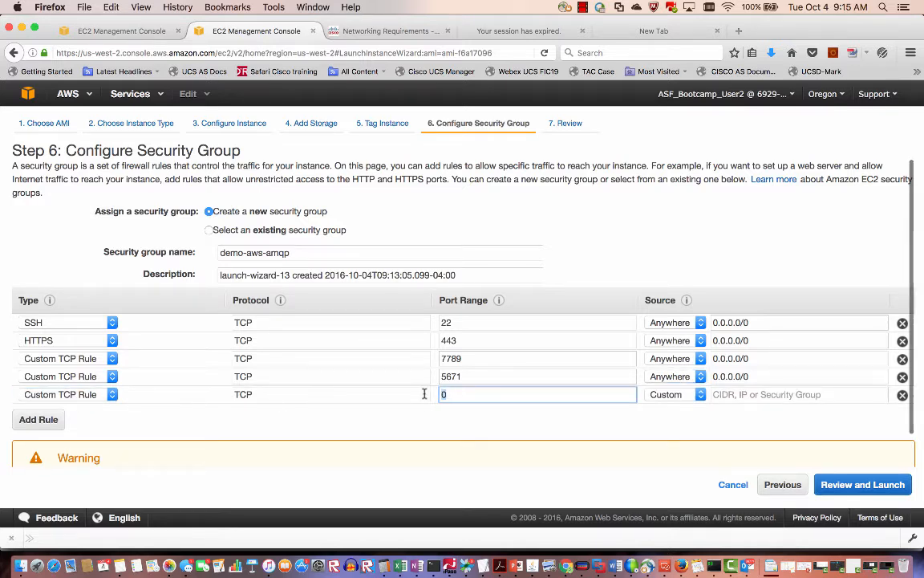
key("BackSpace")
type("15672")
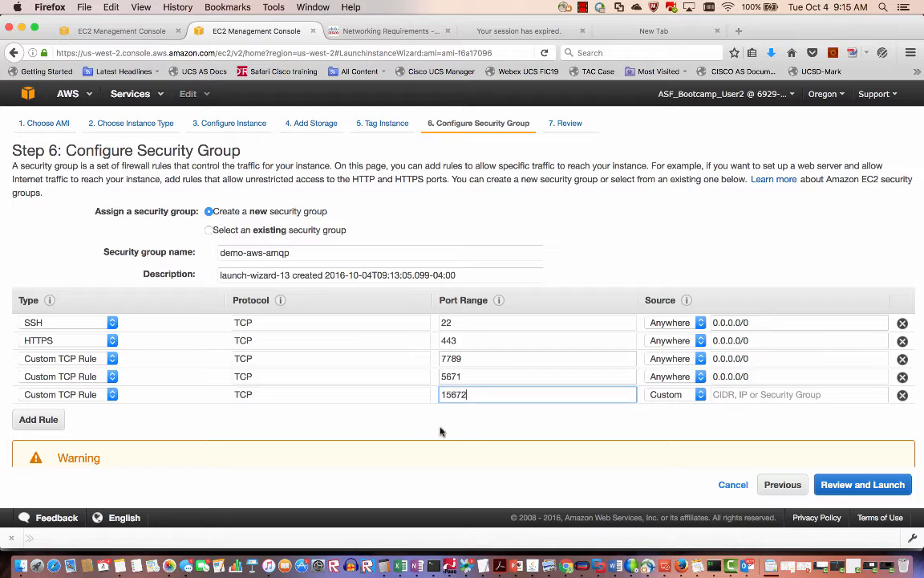
left_click(440, 432)
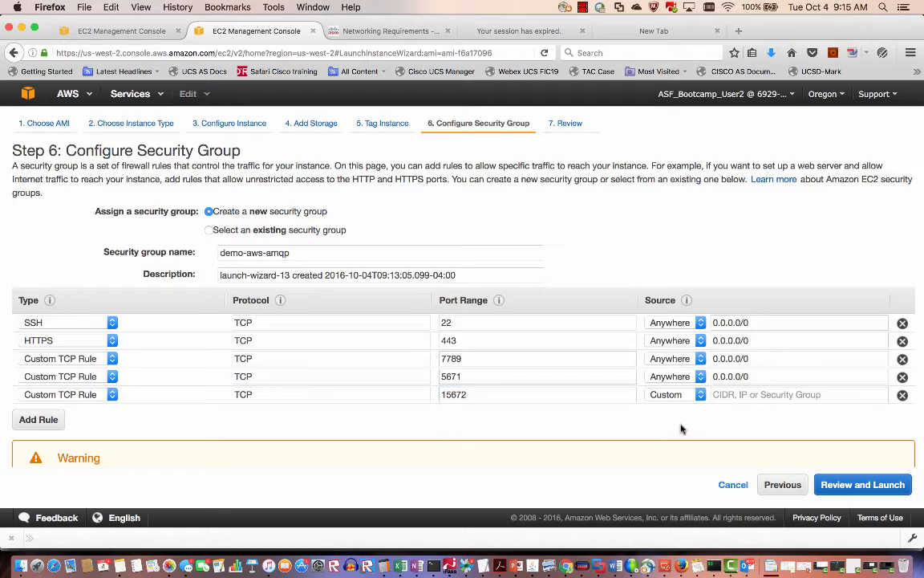
left_click(701, 396)
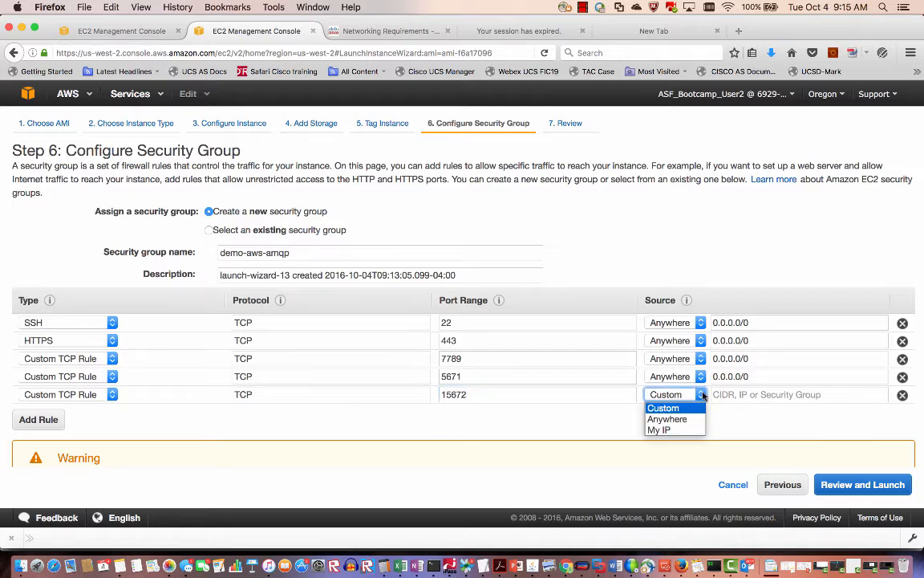
left_click(662, 419)
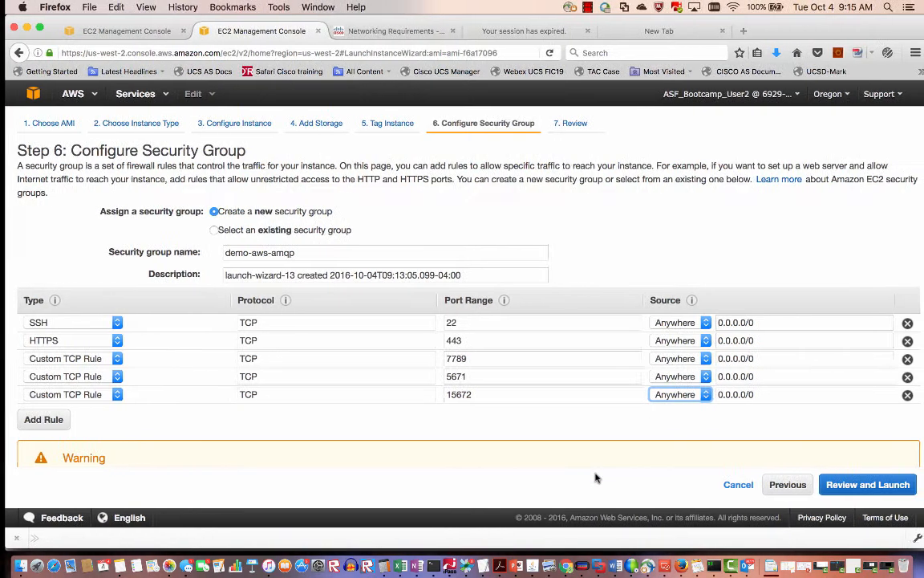
left_click(499, 566)
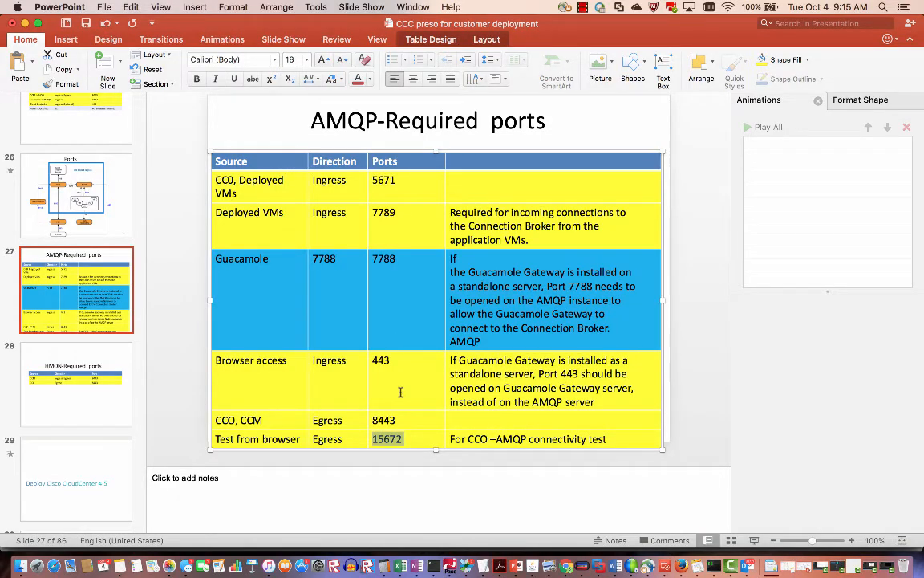
Add a TCP 8443 rule open to anywhere and proceed to the launch review.
key("ctrl+Right")
key("ctrl+Left")
left_click(680, 565)
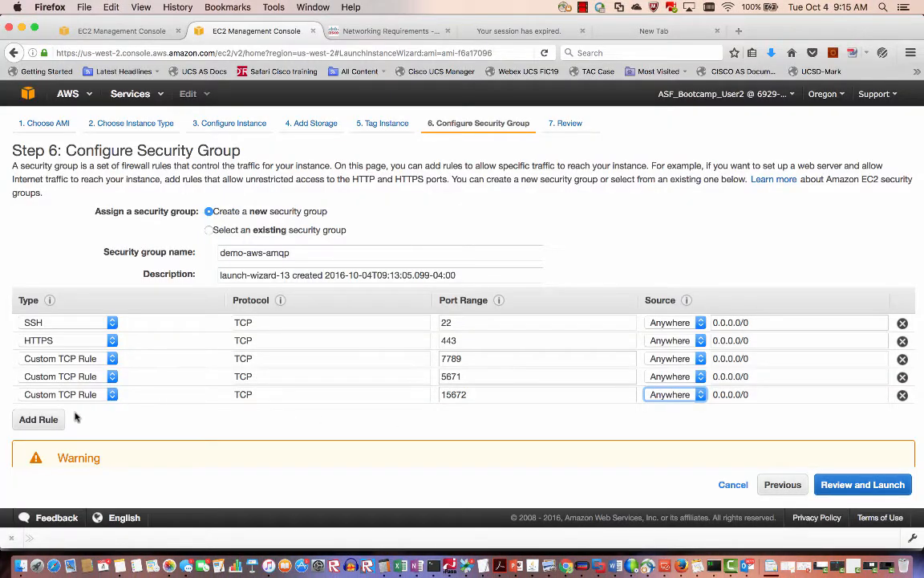
left_click(47, 419)
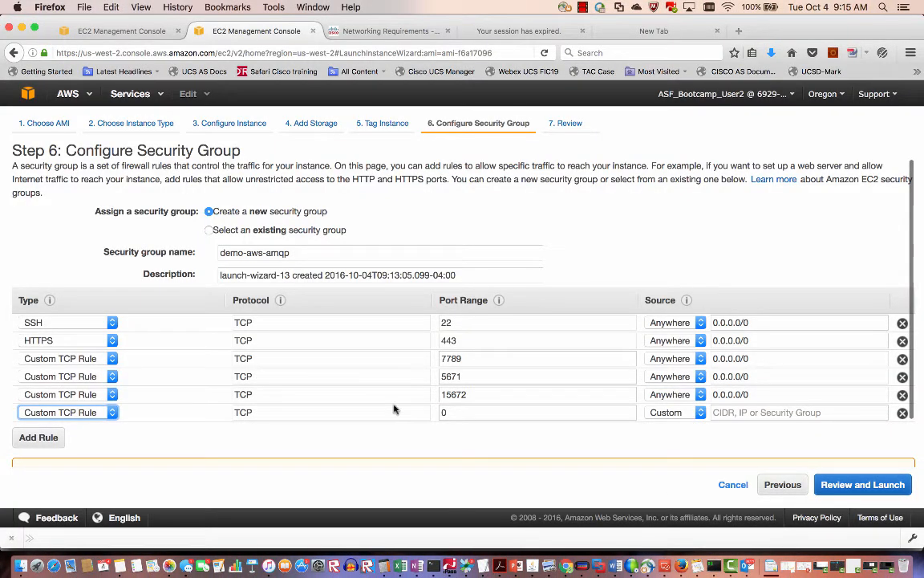
left_click(459, 414)
type("8443")
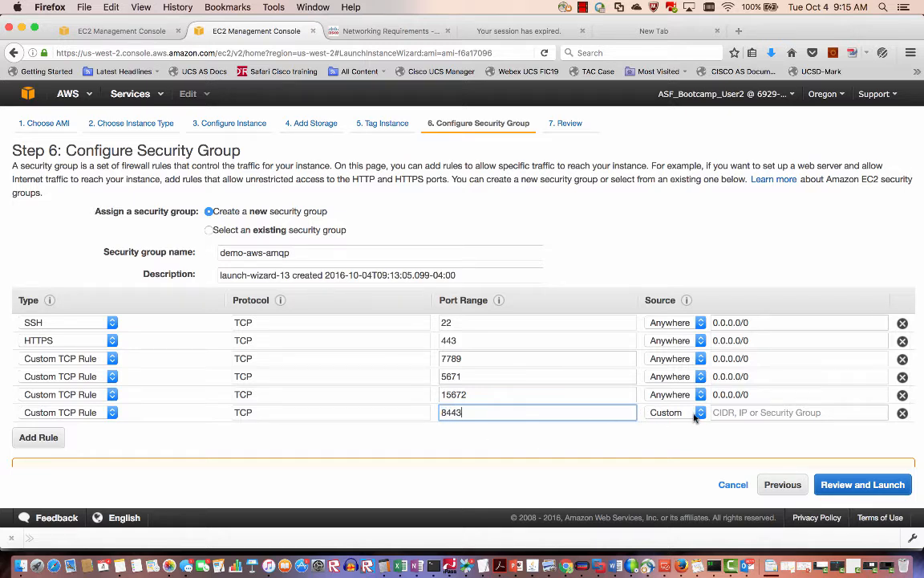
left_click(668, 412)
left_click(675, 438)
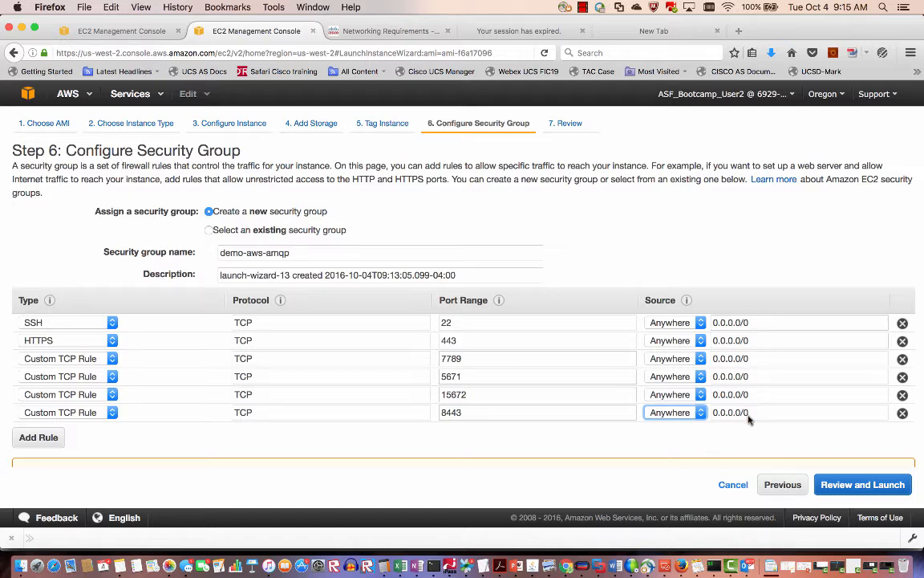
left_click(857, 484)
Create and save the demo-aws-amqp key pair, launch the AMQP instance, and return to PowerPoint.
scroll(721, 457, "down", 2)
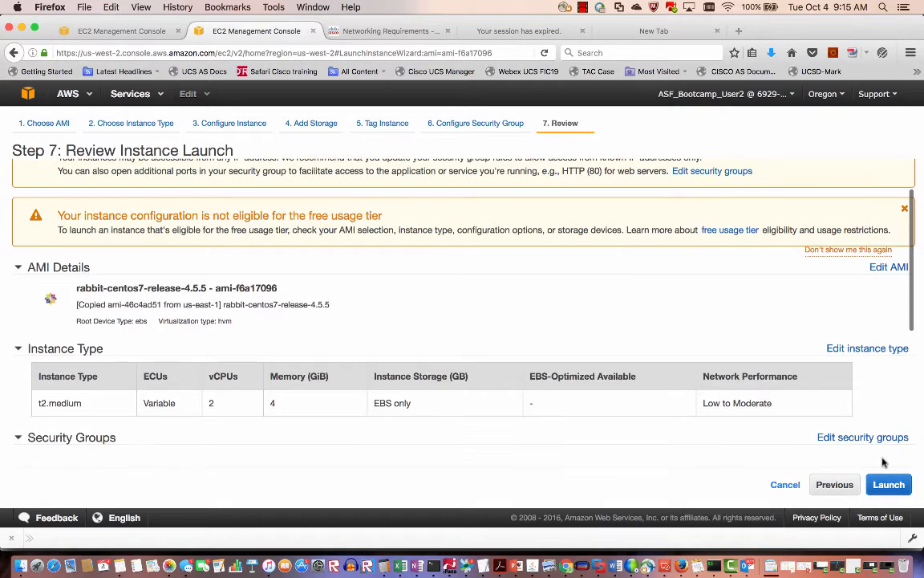
left_click(889, 485)
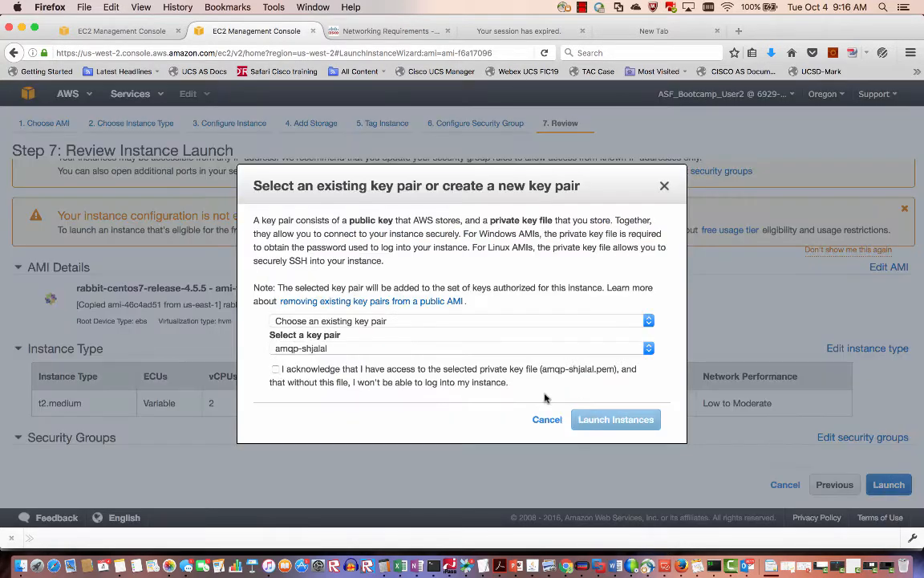
left_click(383, 321)
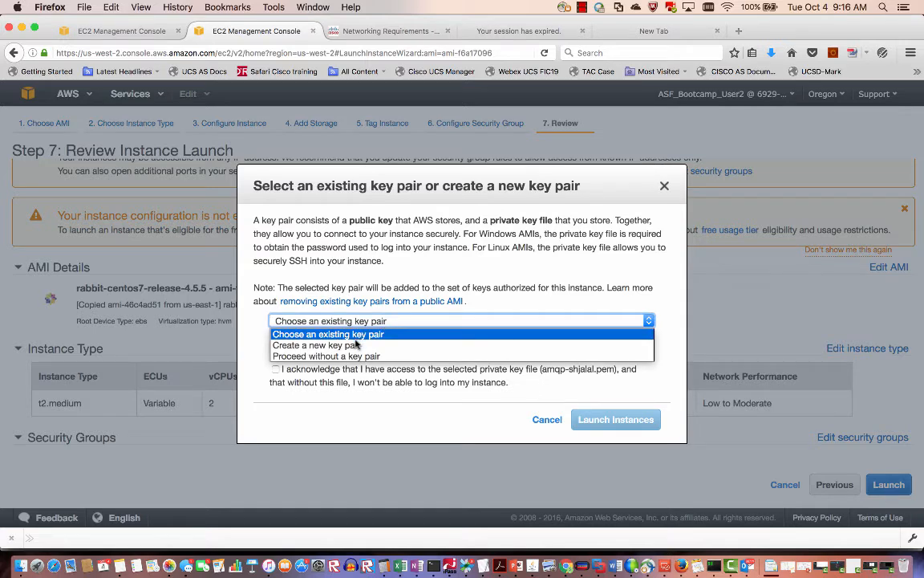
left_click(357, 345)
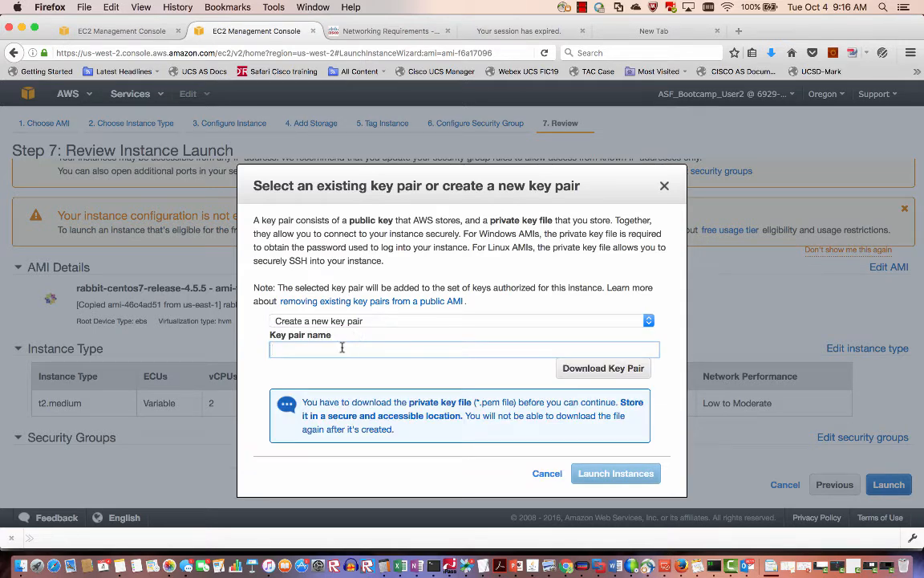
type("demo-aws-amqp")
left_click(594, 370)
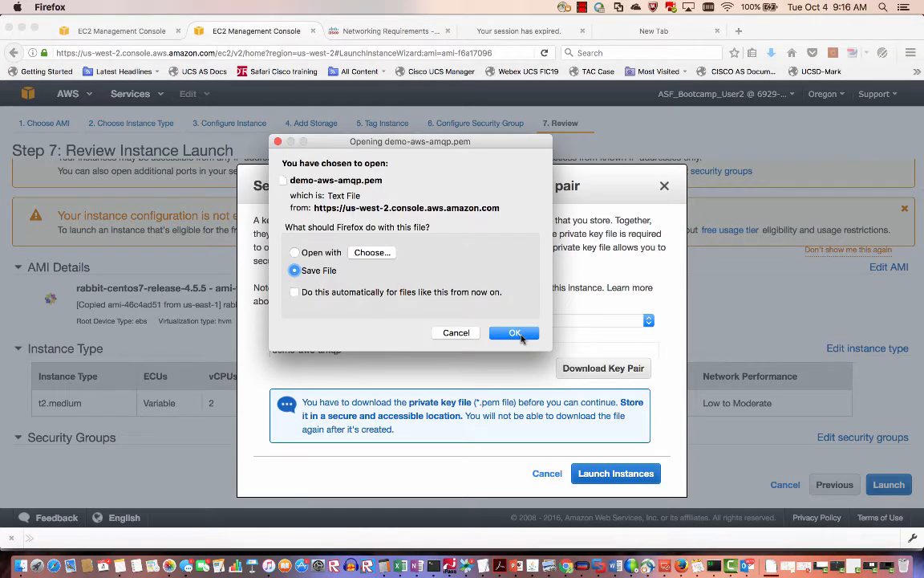
left_click(516, 334)
left_click(616, 475)
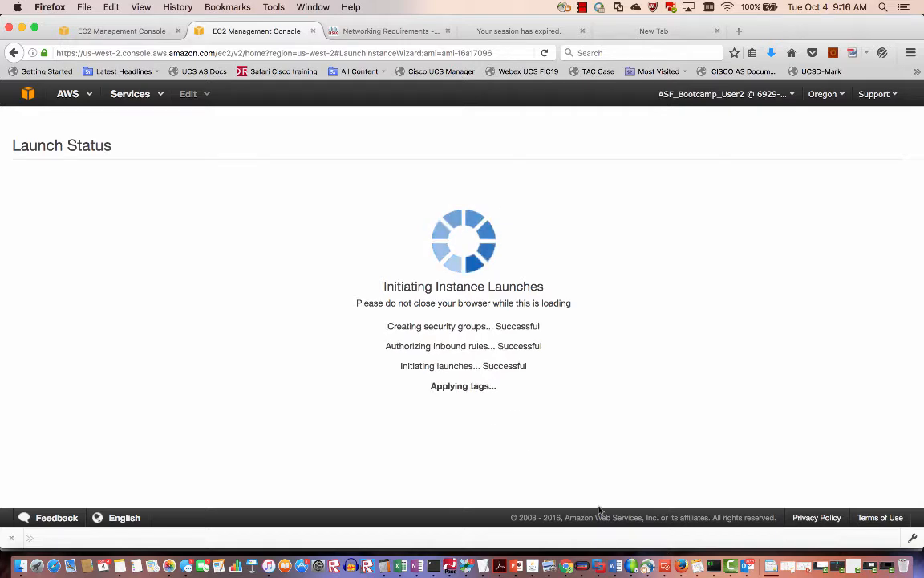
left_click(515, 566)
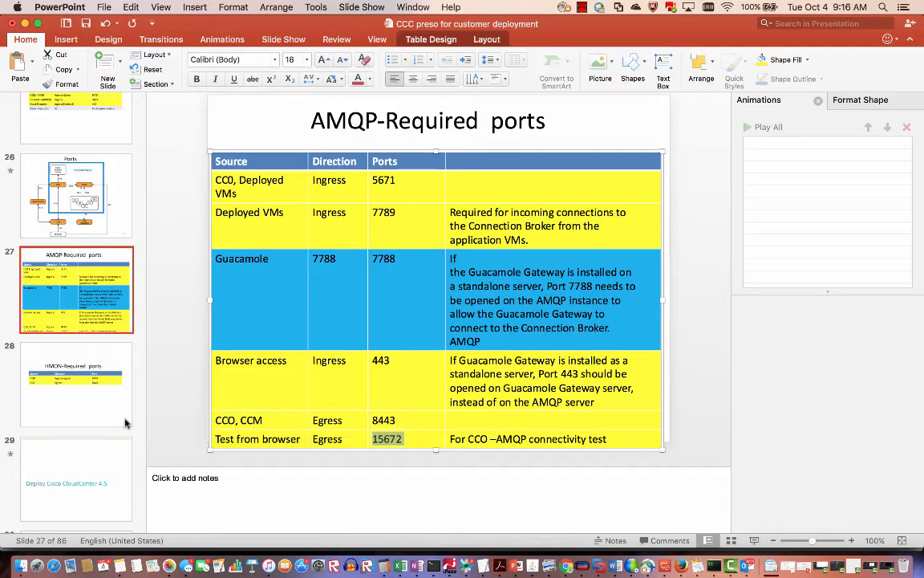
Present slide 55, 'Add AWS Cloud – Deploy CCO and AMQP', in Slide Show.
scroll(68, 440, "down", 20)
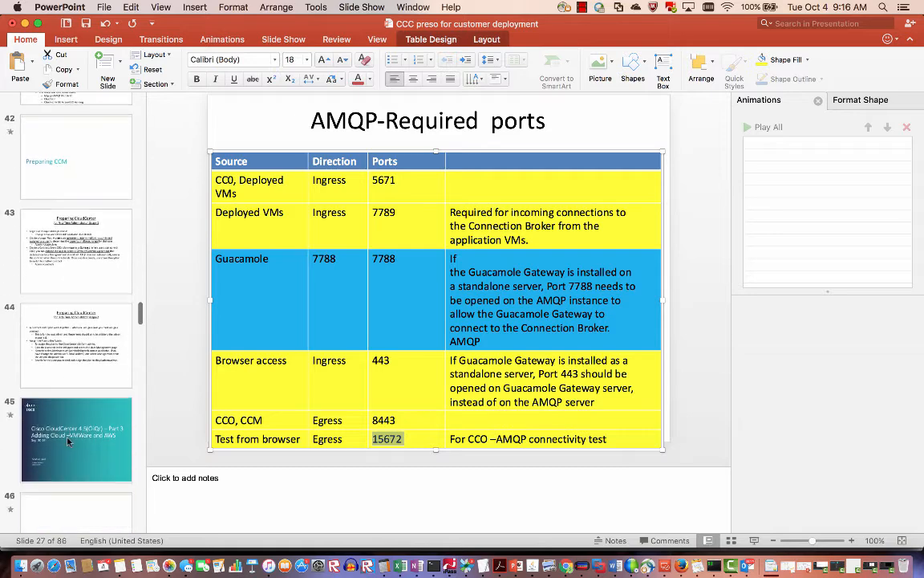
scroll(68, 441, "down", 5)
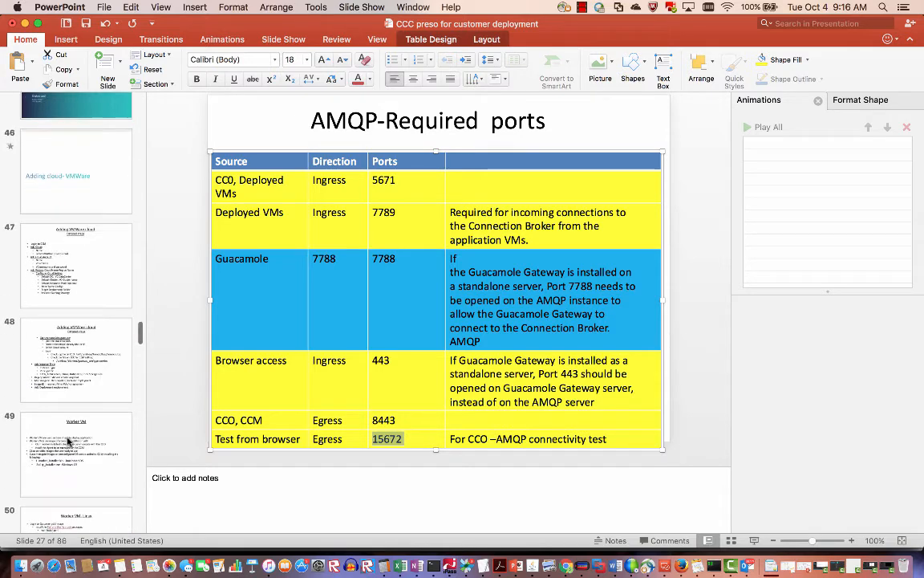
scroll(68, 440, "down", 3)
left_click(68, 440)
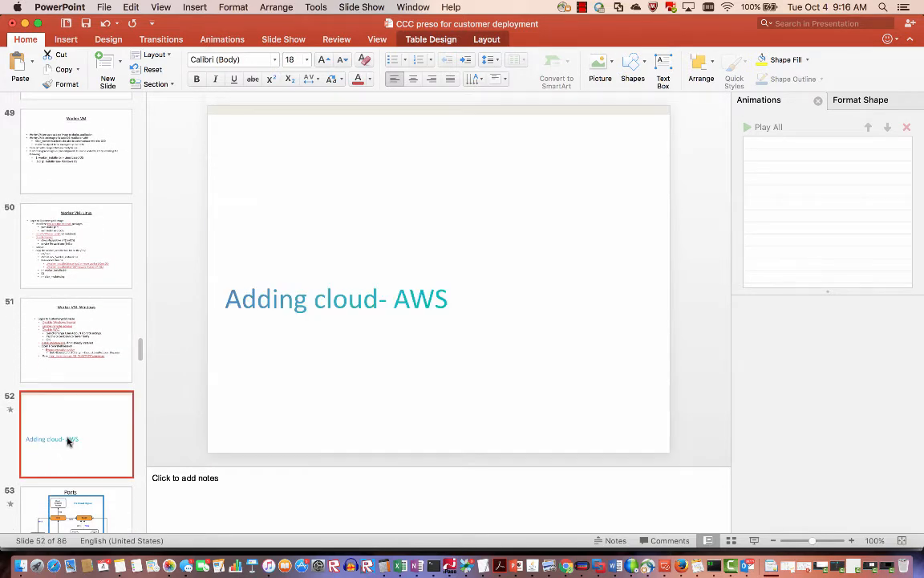
scroll(68, 437, "down", 5)
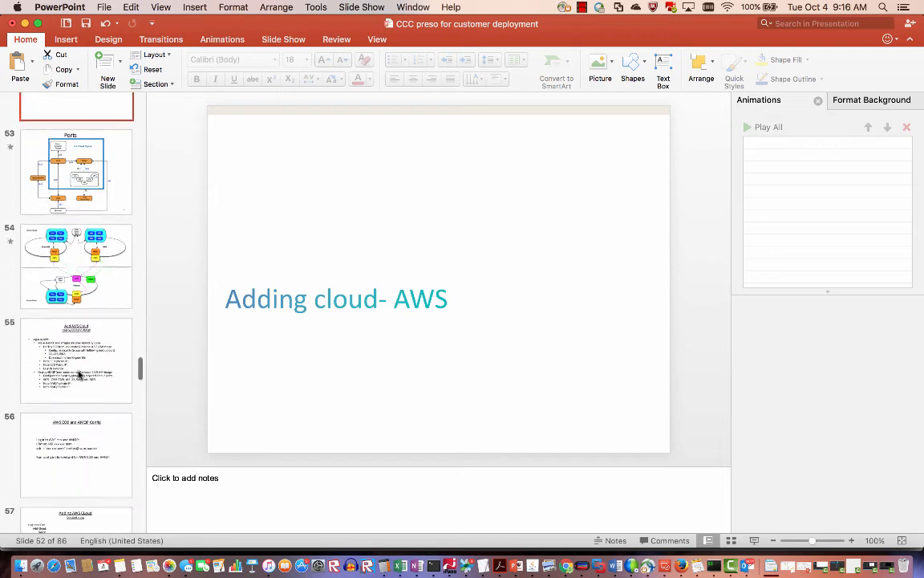
left_click(78, 373)
left_click(755, 539)
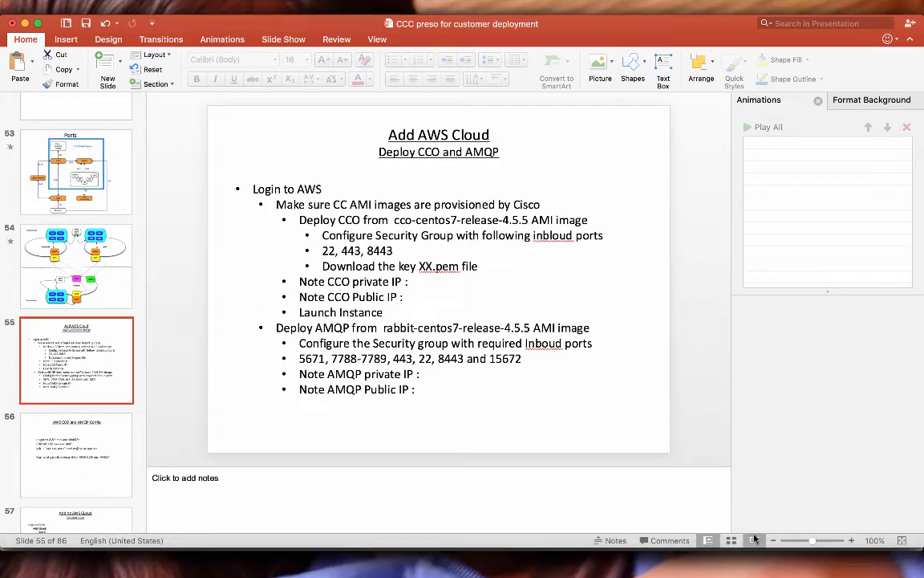
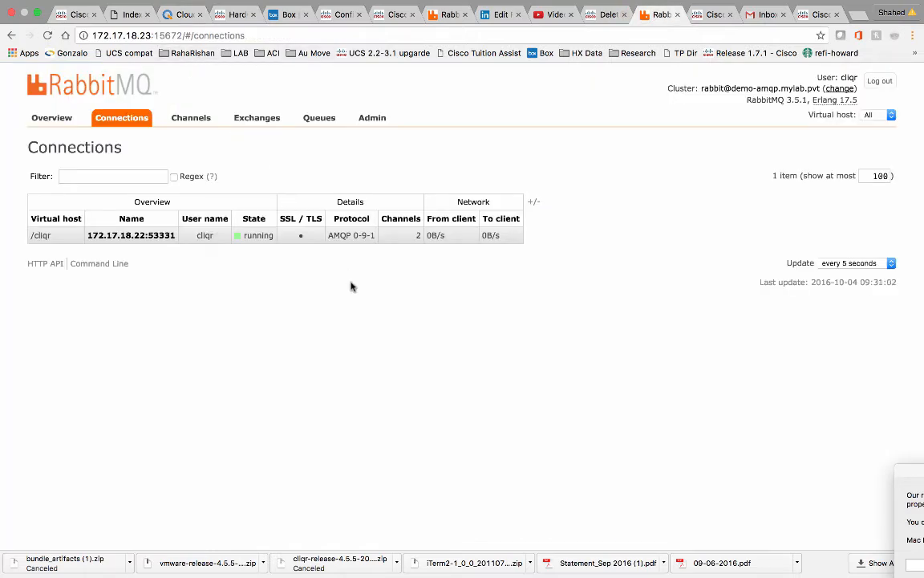
Switch to the desktop holding the terminal and presentation slides.
key("ctrl+Left")
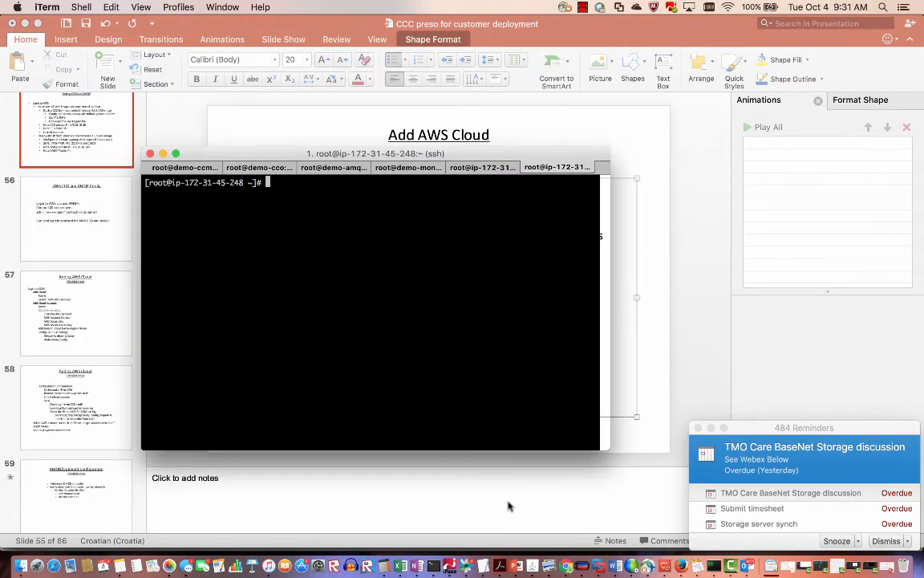
Select only demo-aws-amqp in the EC2 Instances list and copy its public IP 54.148.176.231.
left_click(682, 567)
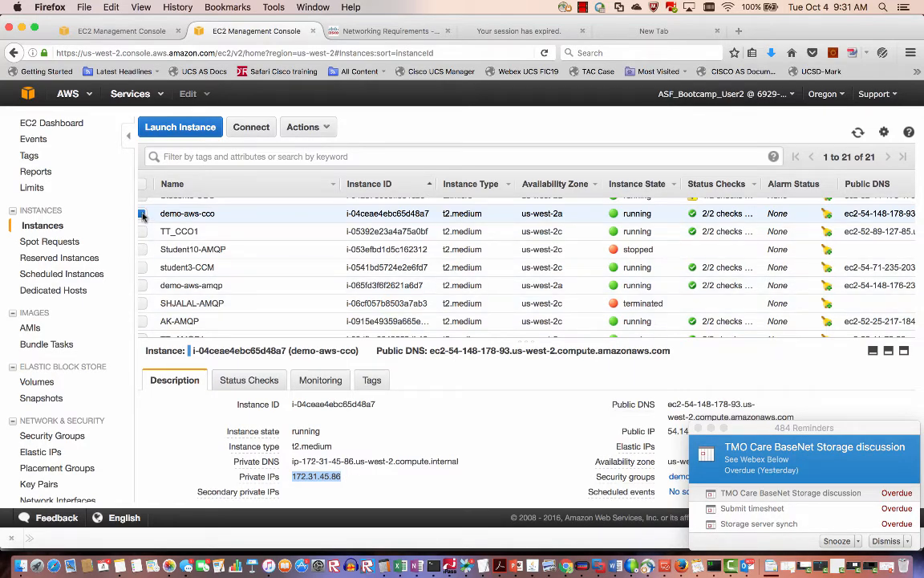
left_click(142, 214)
left_click(141, 285)
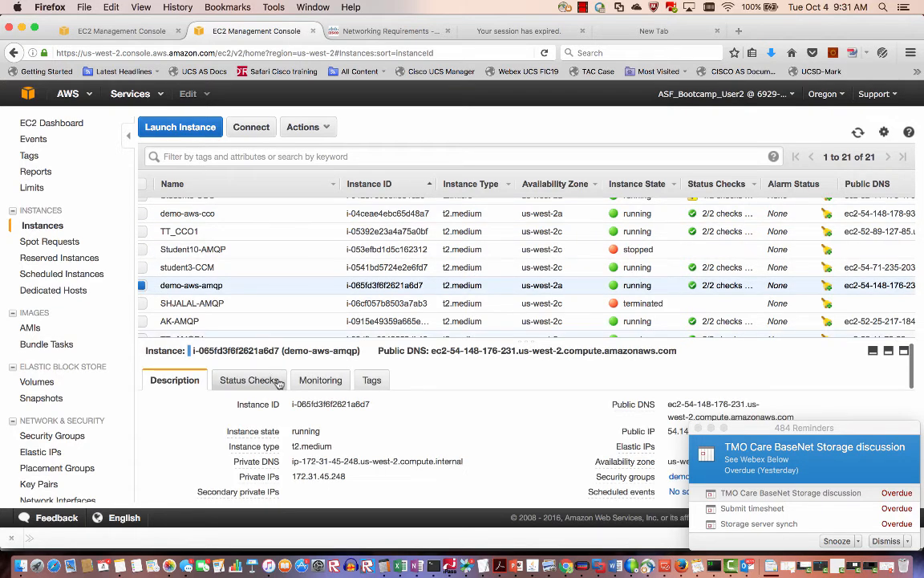
scroll(279, 381, "down", 2)
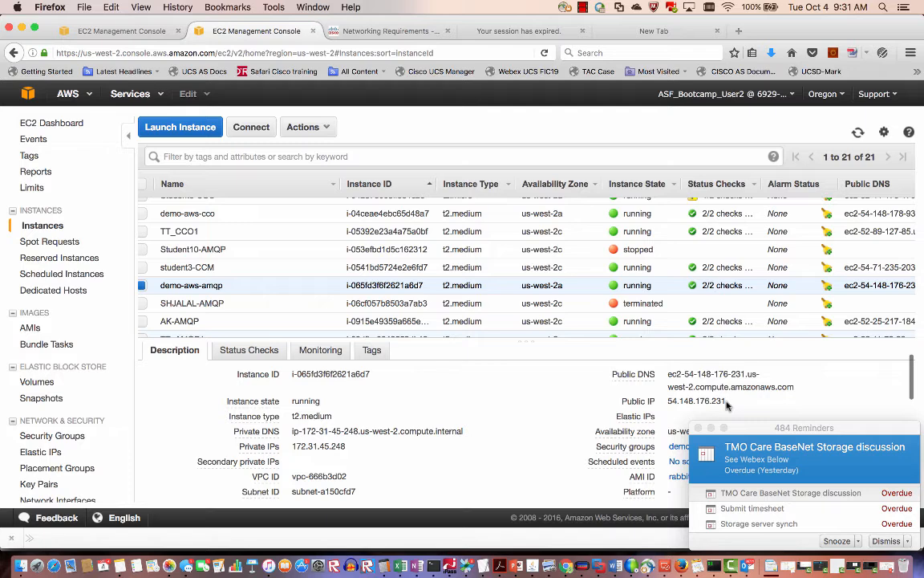
left_click_drag(727, 405, 666, 406)
key("super+c")
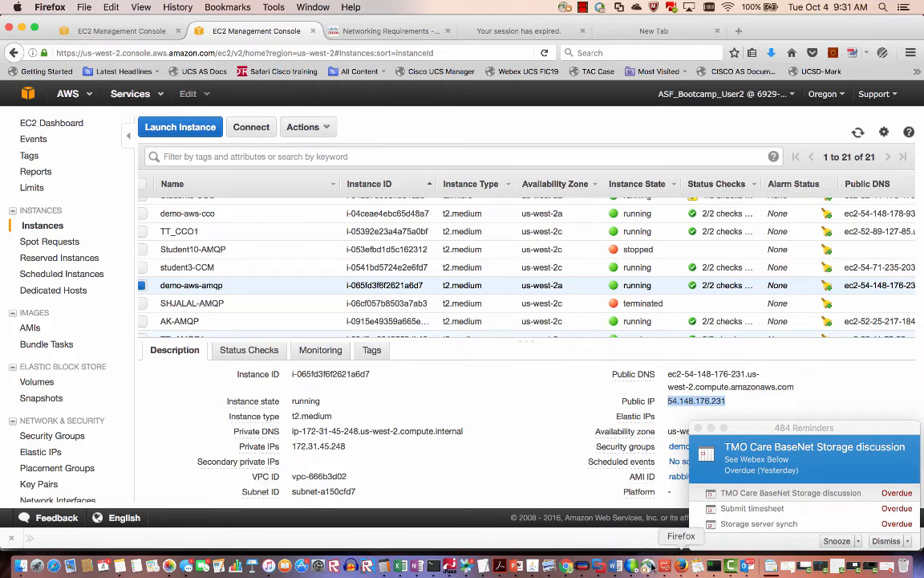
left_click(598, 566)
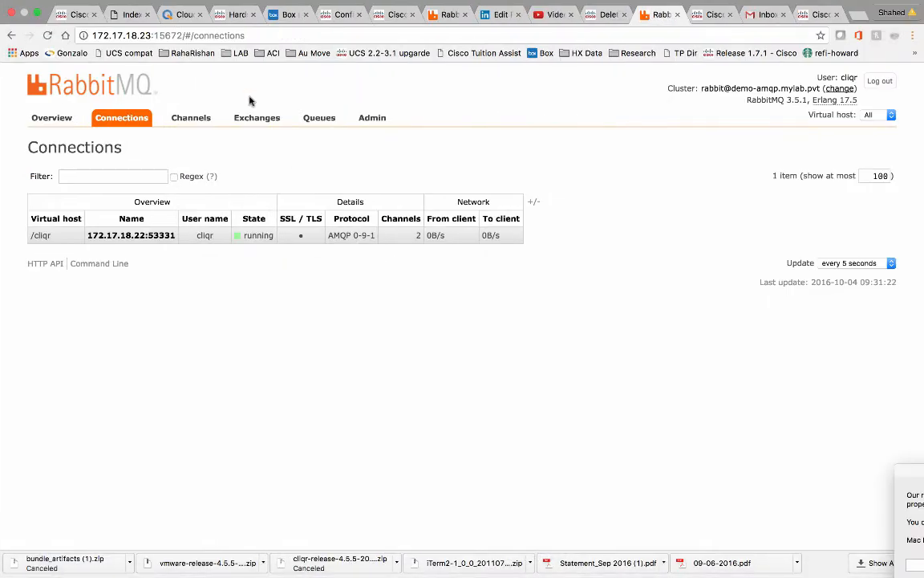
Replace host 172.17.18.23 with 54.148.176.231 in the RabbitMQ management address and load it.
left_click(157, 35)
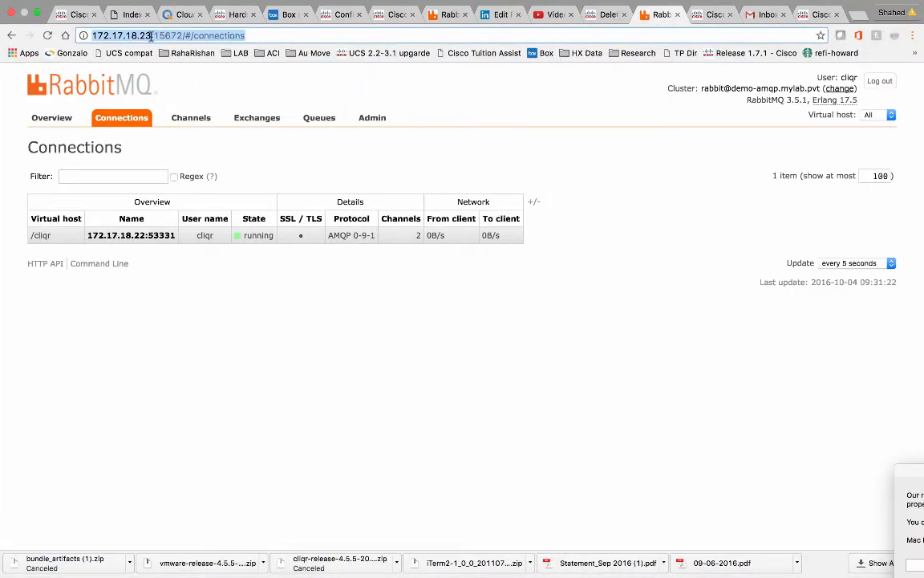
left_click(151, 37)
left_click(250, 35)
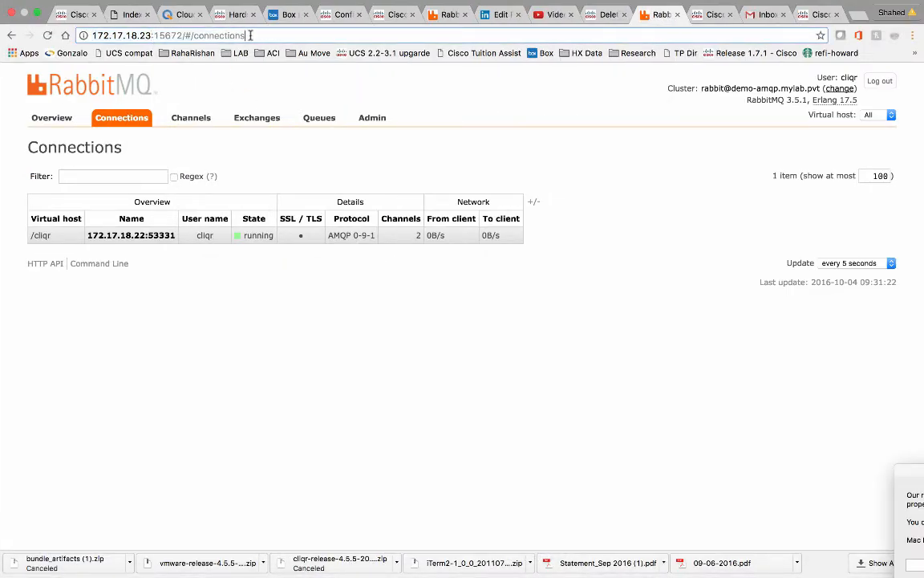
left_click_drag(151, 35, 93, 35)
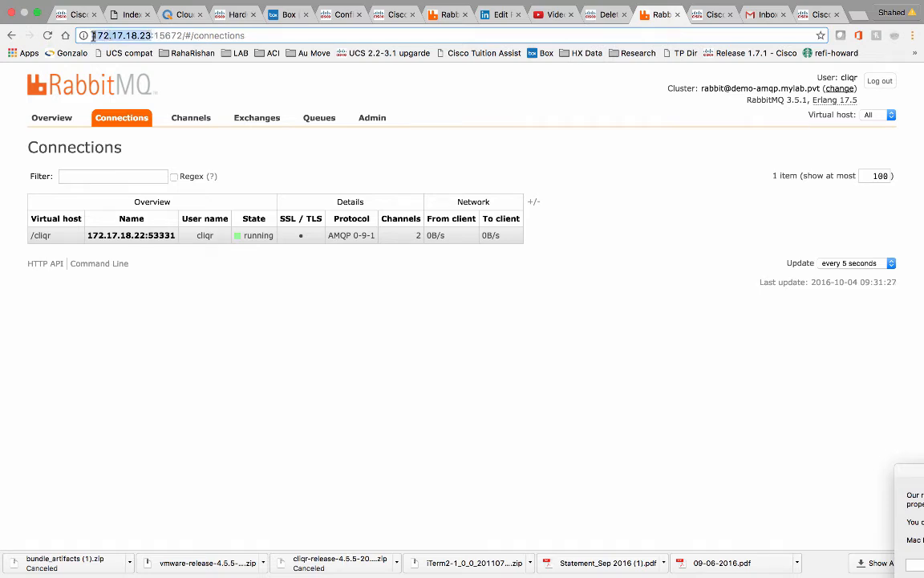
key("super+v")
key("Return")
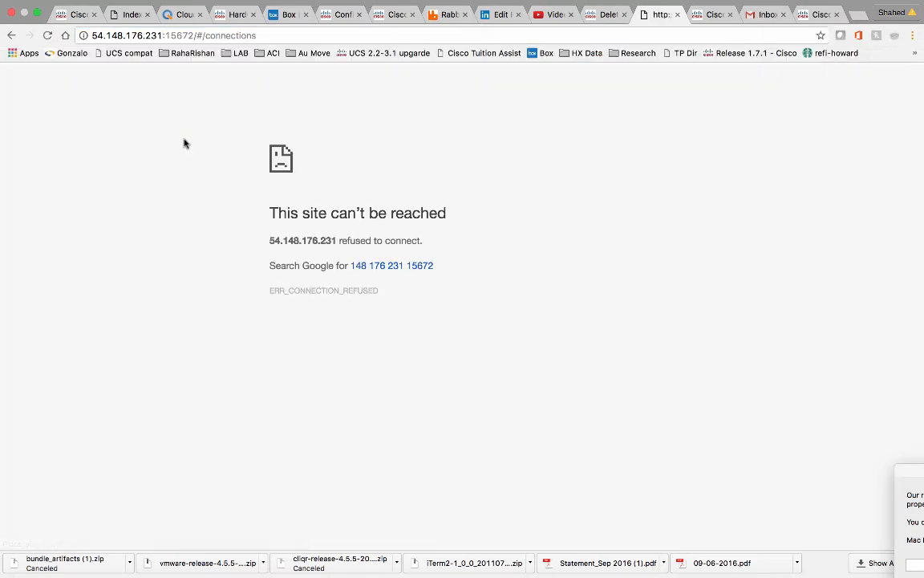
Retry 54.148.176.231:15672 without the connections path, which refuses to connect.
left_click(251, 37)
left_click(251, 37)
key("BackSpace")
key("BackSpace")
key("BackSpace")
key("BackSpace")
key("BackSpace")
key("BackSpace")
key("BackSpace")
key("BackSpace")
key("BackSpace")
key("BackSpace")
key("BackSpace")
key("BackSpace")
key("BackSpace")
key("BackSpace")
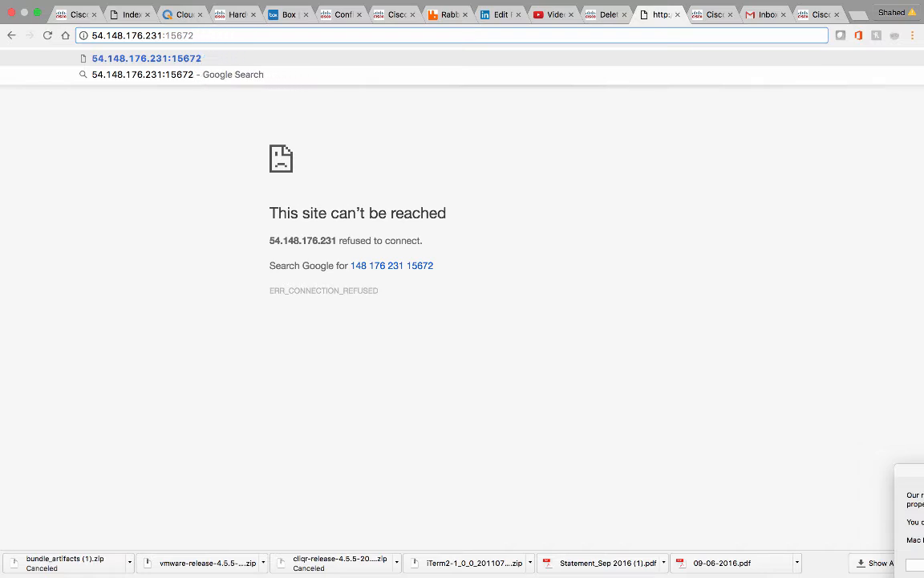
key("Return")
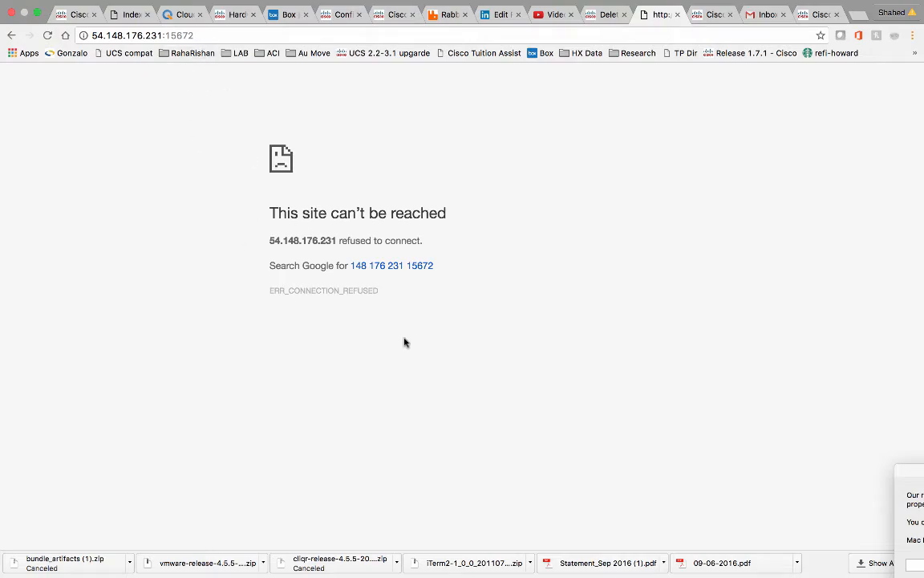
key("ctrl+Left")
left_click(683, 565)
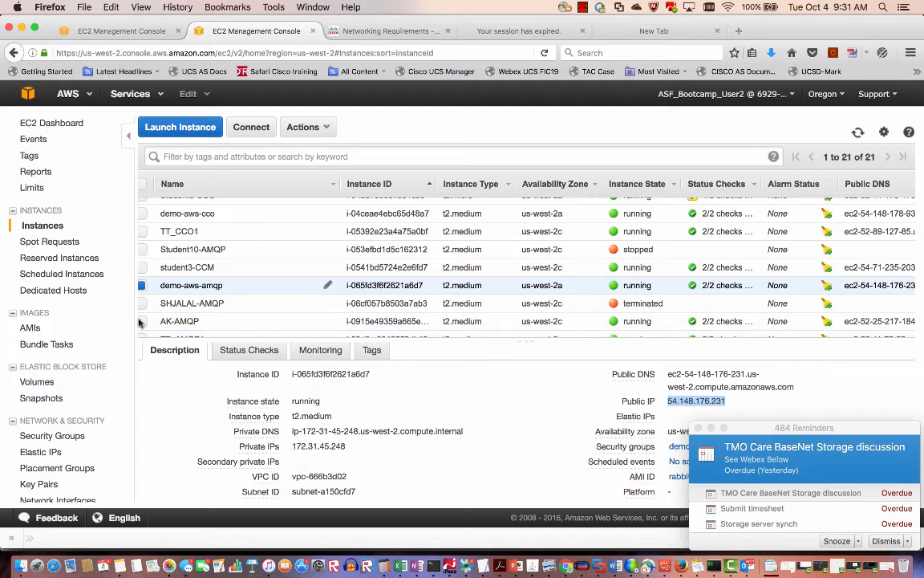
Filter security groups to demo-aws-amqp and confirm inbound TCP 15672 is allowed from 0.0.0.0/0.
left_click(89, 433)
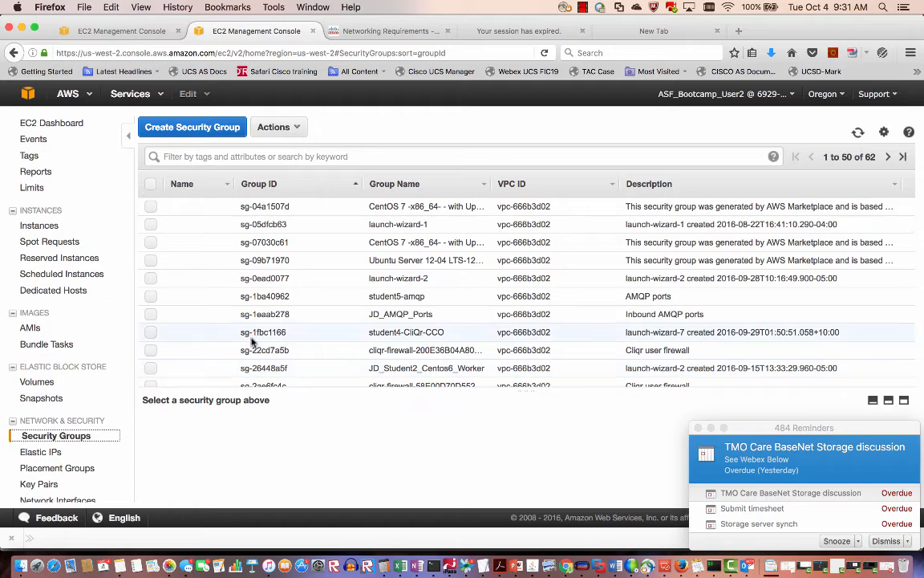
scroll(251, 341, "down", 1)
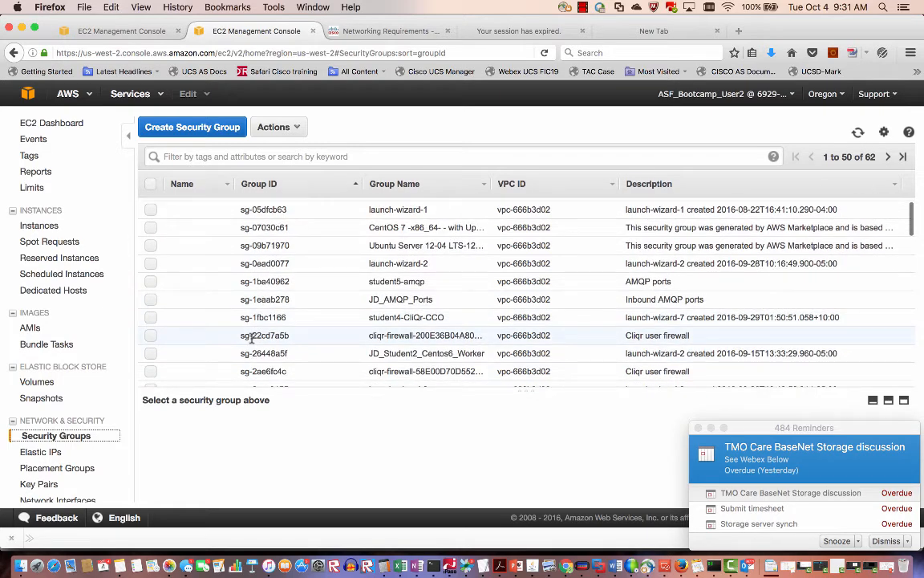
scroll(252, 337, "down", 6)
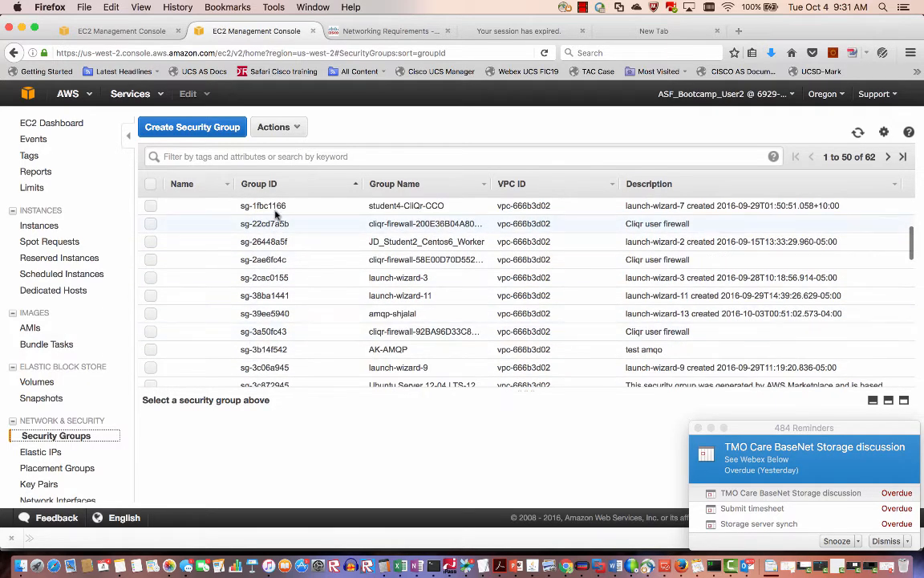
left_click(268, 162)
type("demo-aws")
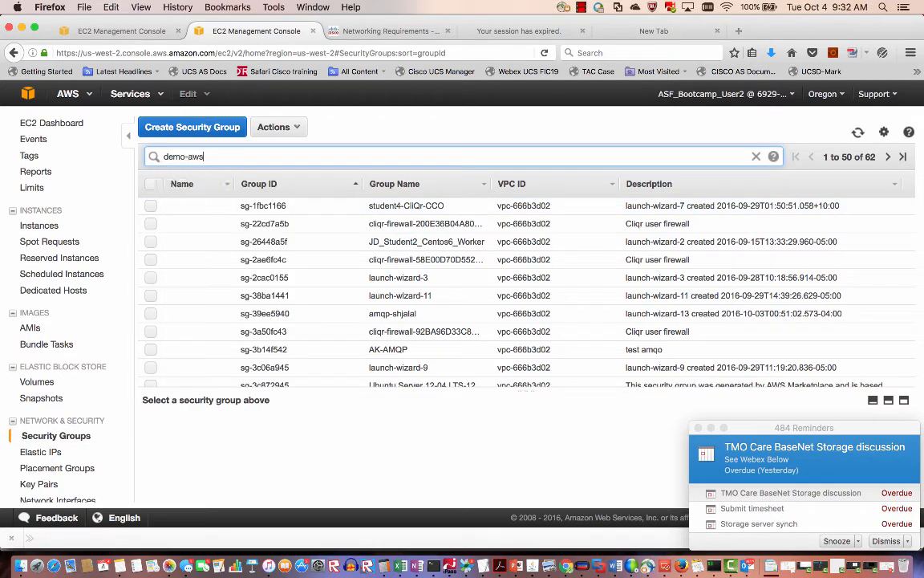
type("-amqp")
key("Return")
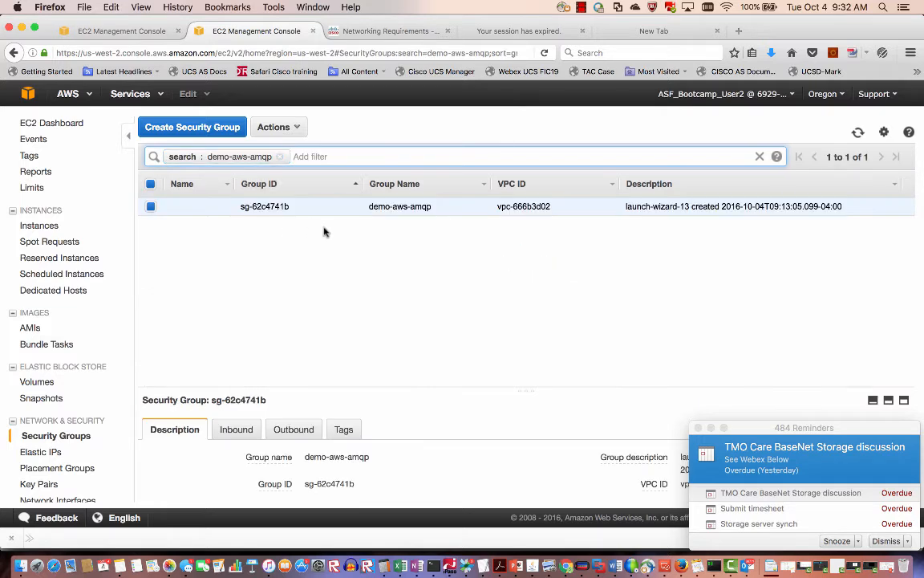
double_click(289, 204)
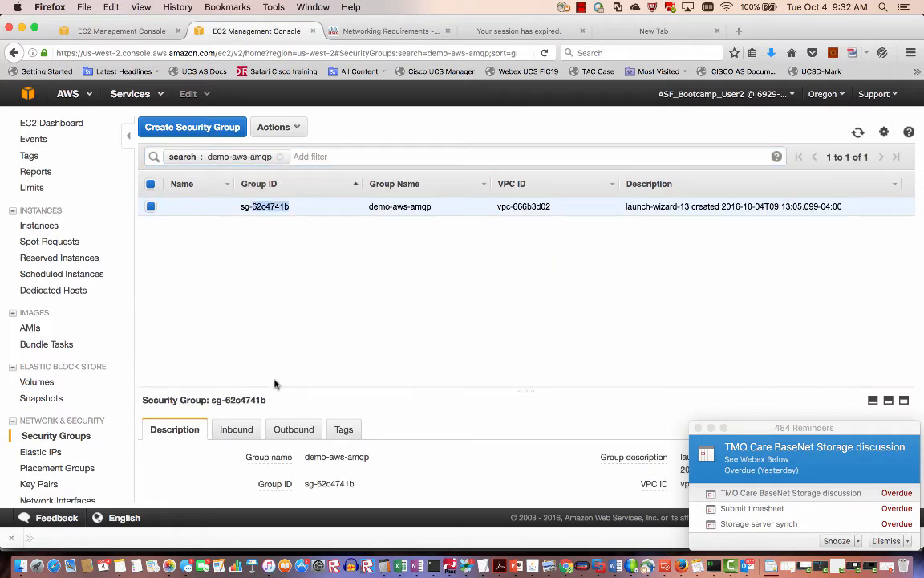
left_click(233, 429)
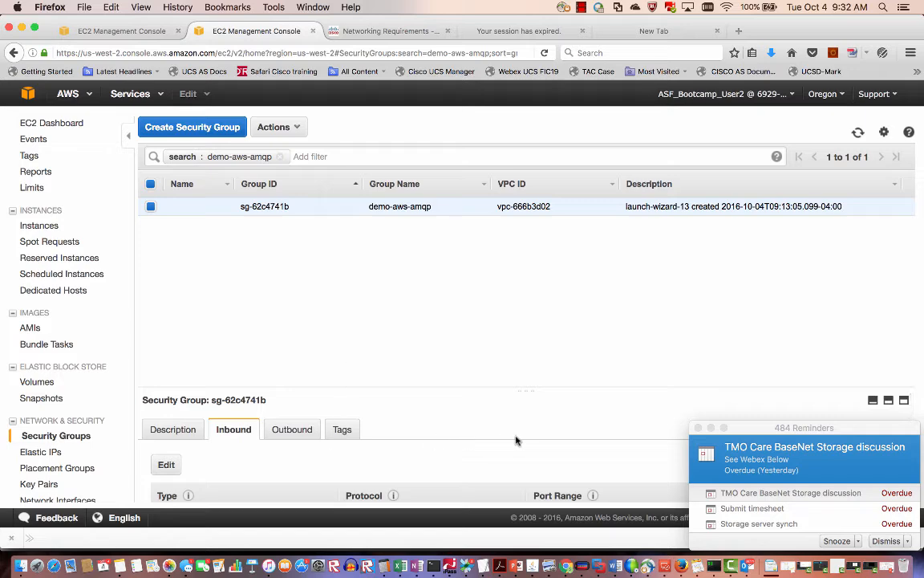
left_click(699, 427)
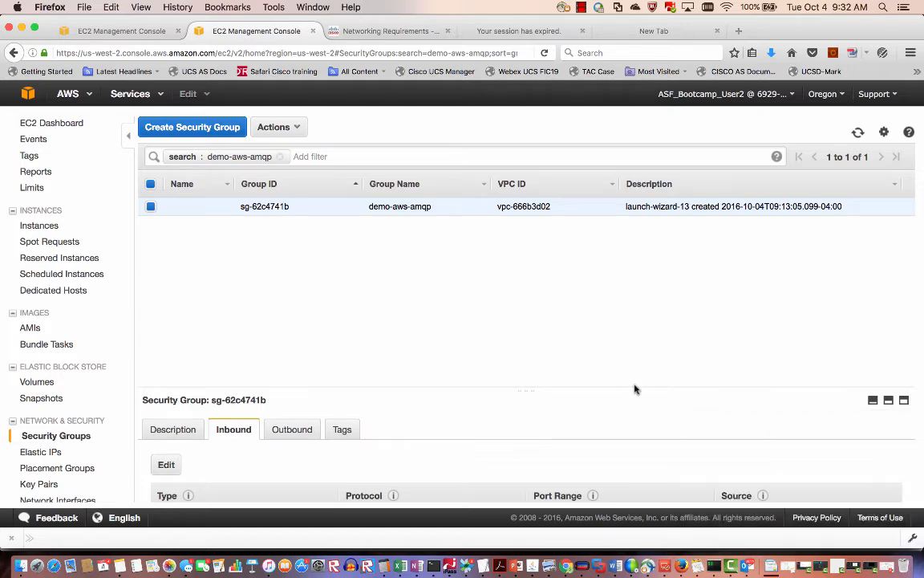
left_click_drag(633, 387, 617, 257)
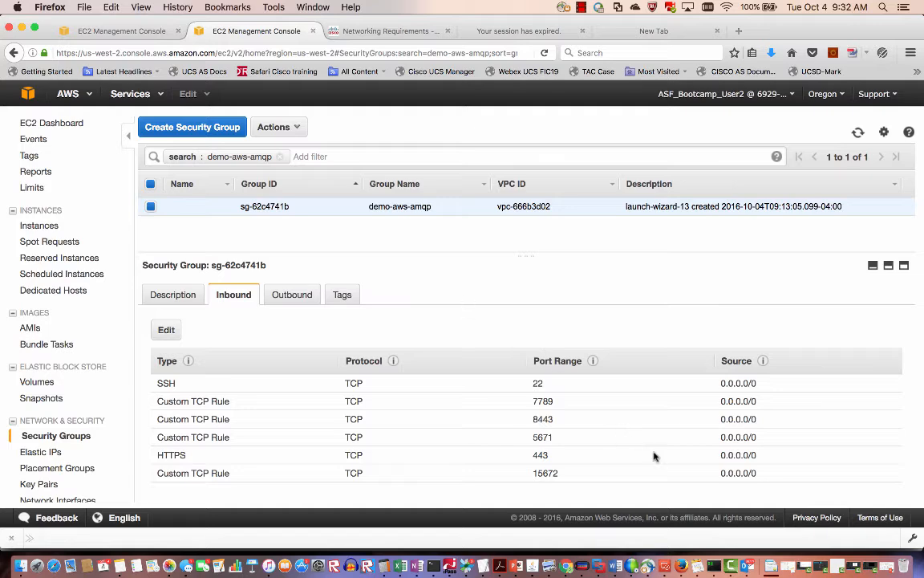
left_click(713, 566)
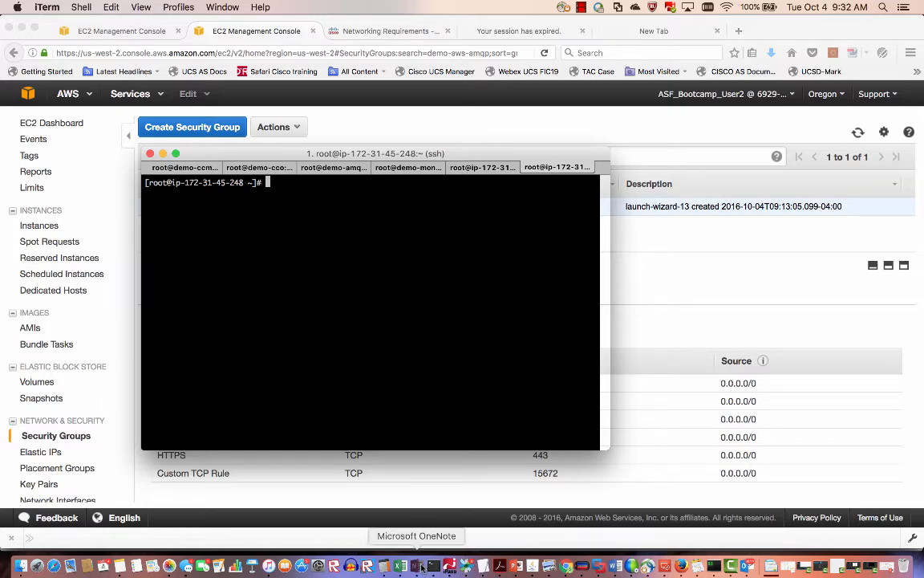
left_click(358, 566)
Remove the .RABBITINSTALLED marker on the AMQP node using the rm command from the notes.
scroll(374, 396, "down", 2)
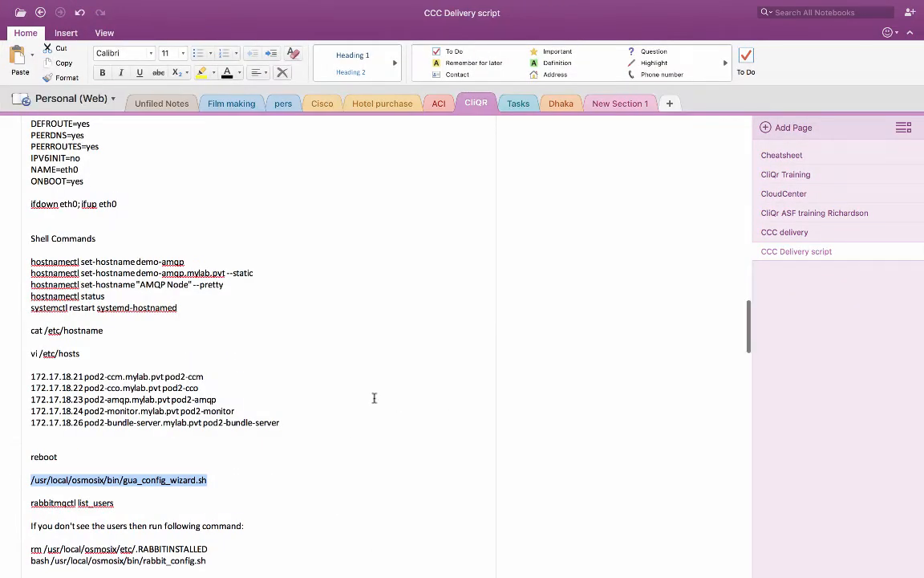
scroll(374, 396, "down", 4)
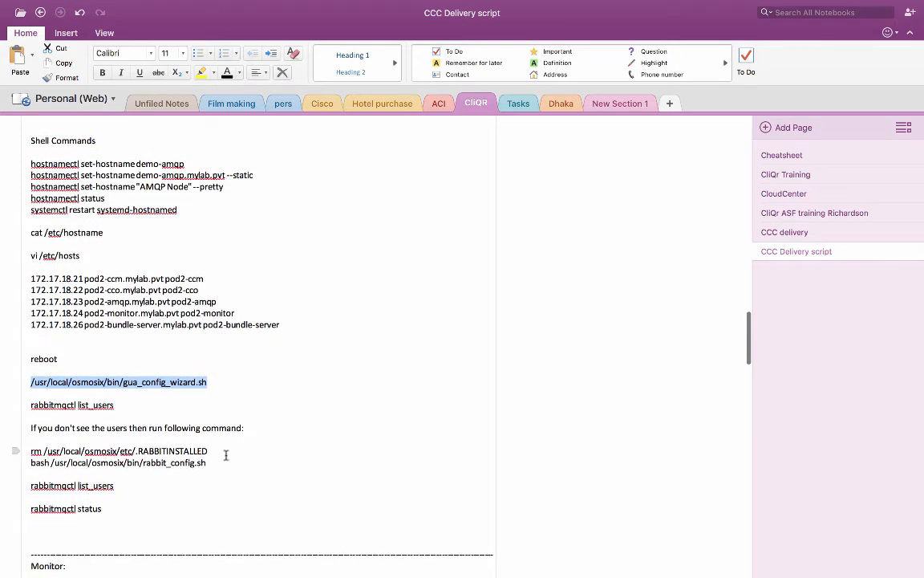
left_click_drag(210, 451, 28, 446)
key("super+c")
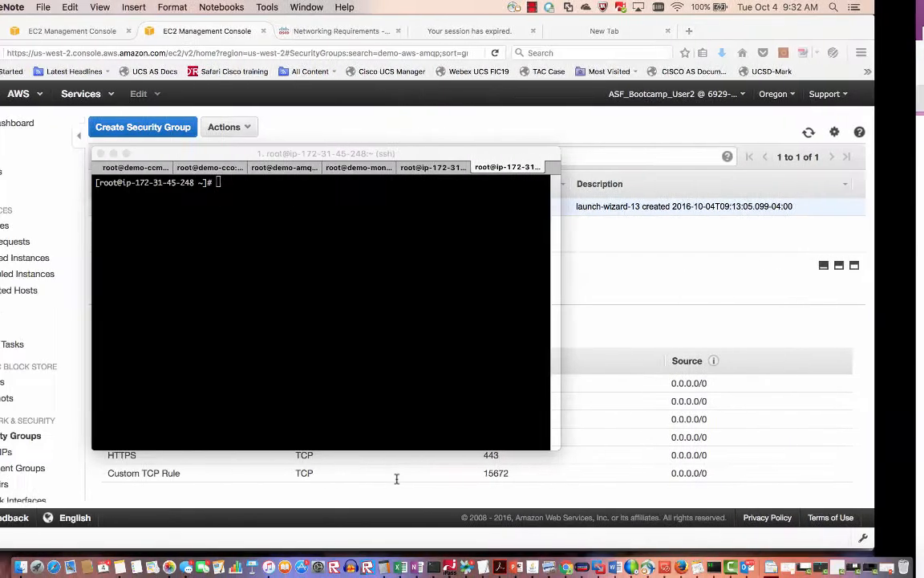
type("rm")
key("super+v")
key("Return")
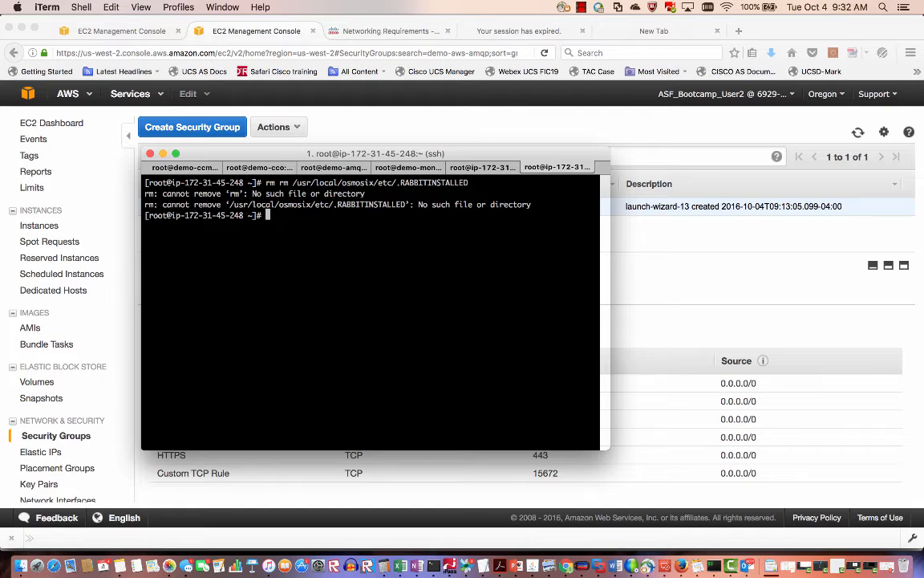
List the current RabbitMQ users with rabbitmqctl list_users.
key("ctrl+Right")
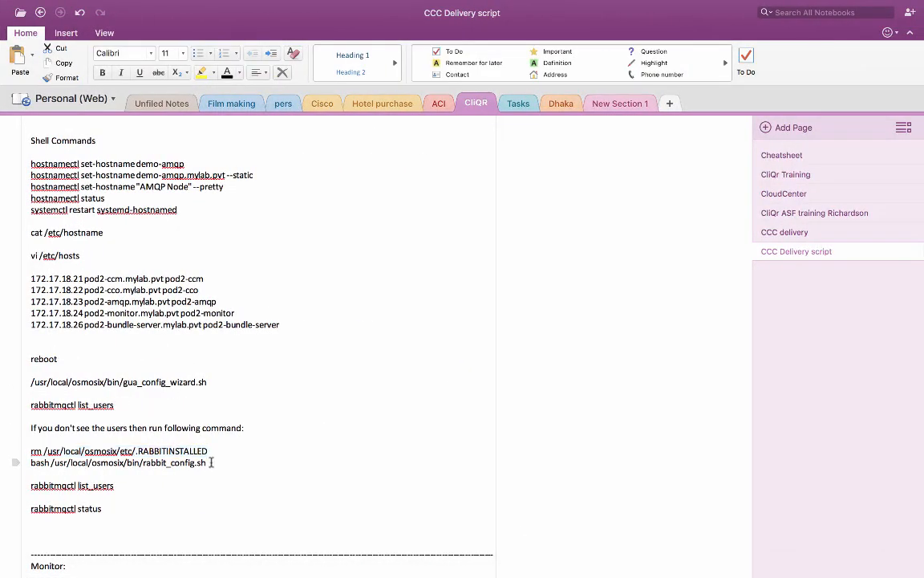
left_click_drag(208, 463, 100, 465)
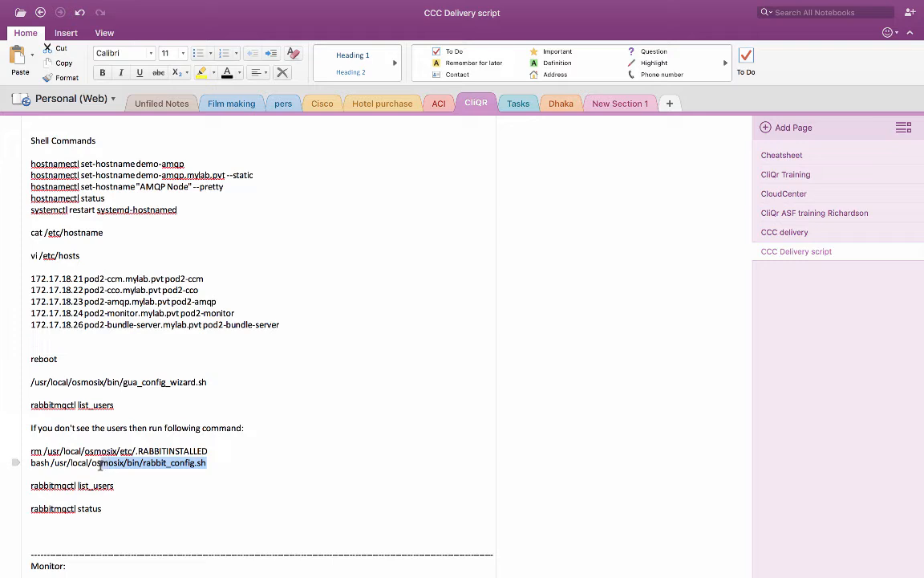
left_click(109, 416)
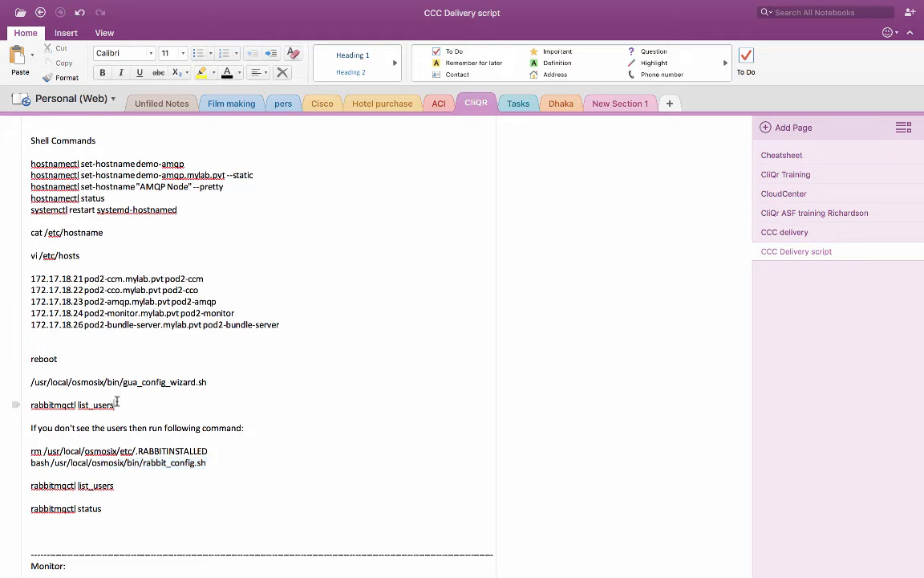
left_click_drag(117, 404, 29, 404)
key("super+c")
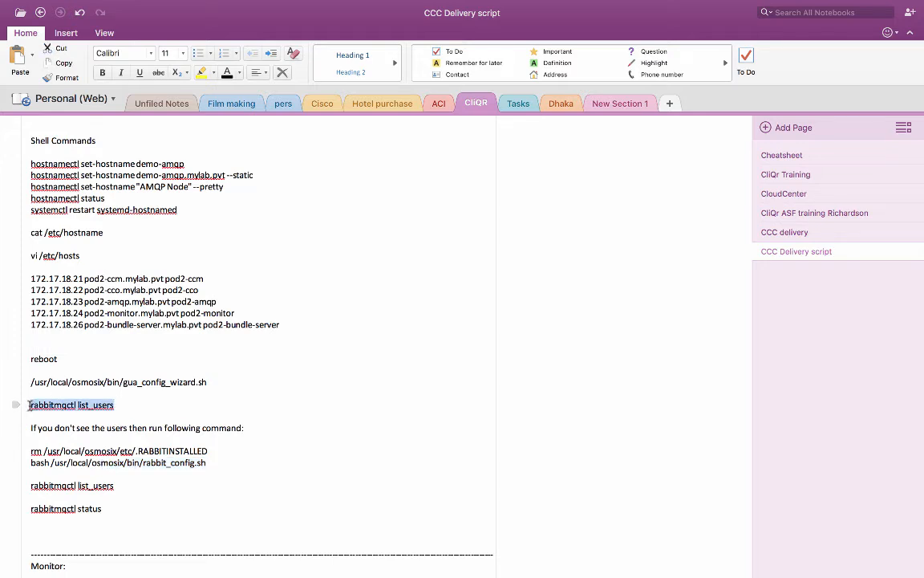
key("ctrl+Left")
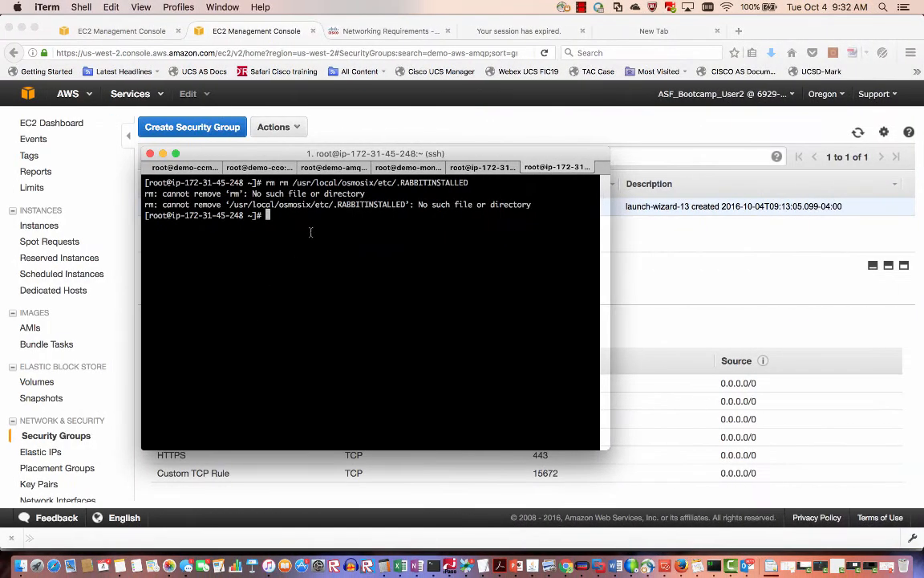
key("super+v")
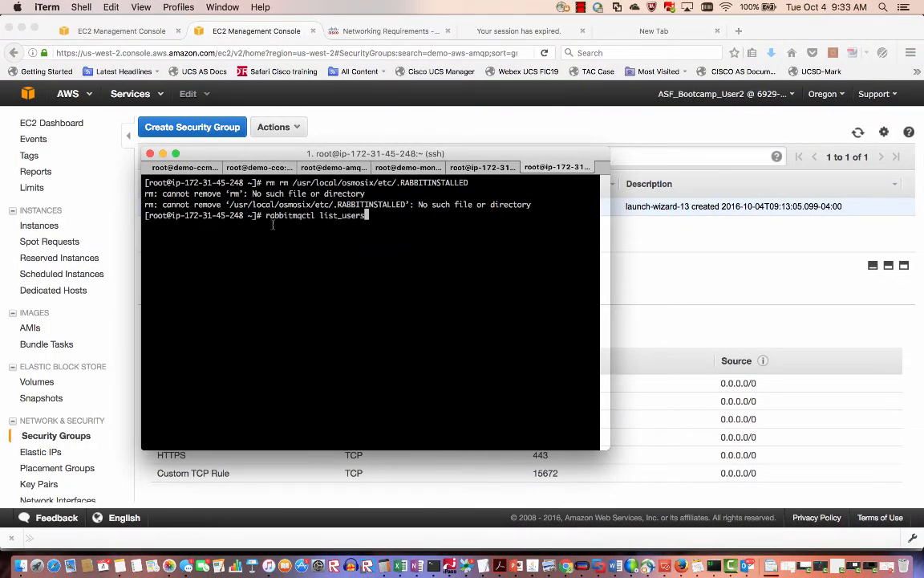
key("Return")
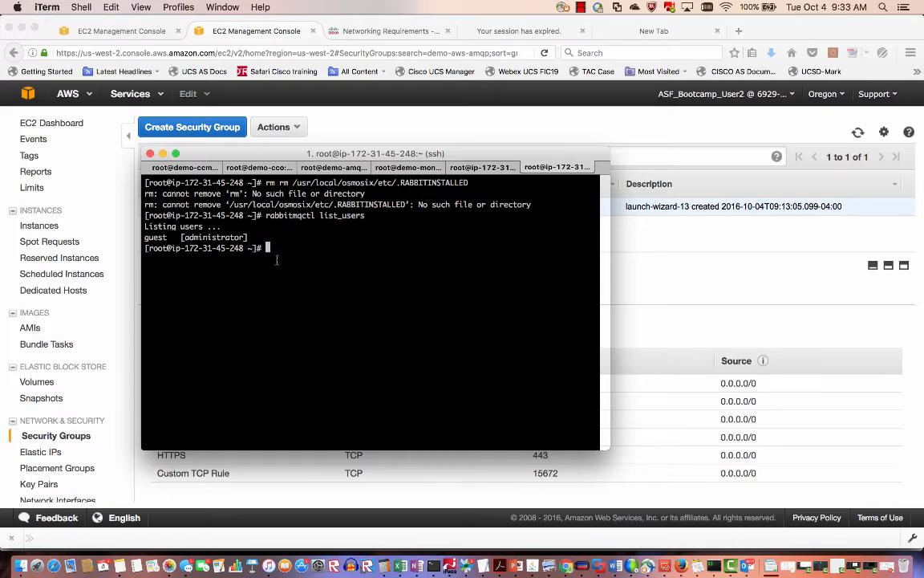
Run bash /usr/local/osmosix/bin/rabbit_config.sh, then rerun list_users to see cliqr and cliqr_worker.
key("ctrl+Right")
left_click_drag(207, 464, 31, 465)
key("super+c")
key("ctrl+Left")
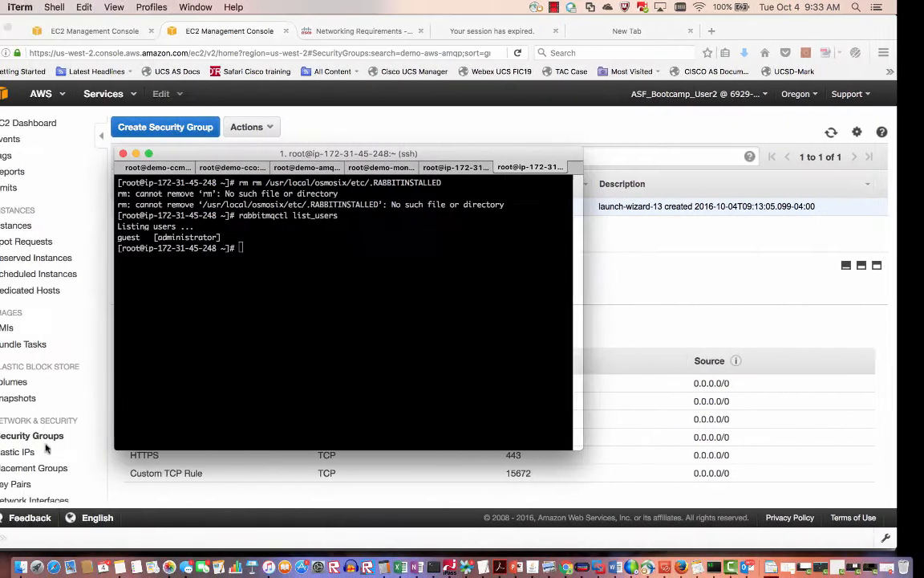
key("super+v")
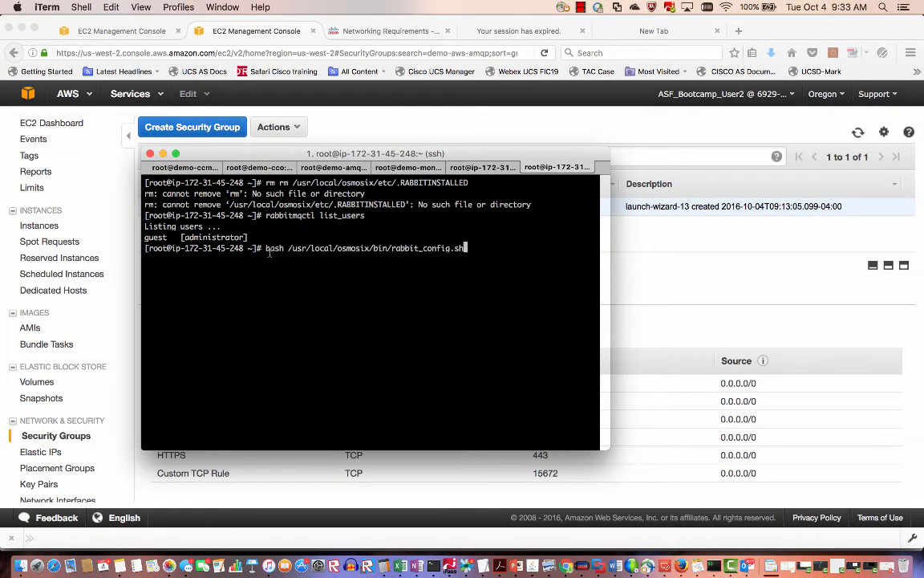
key("Return")
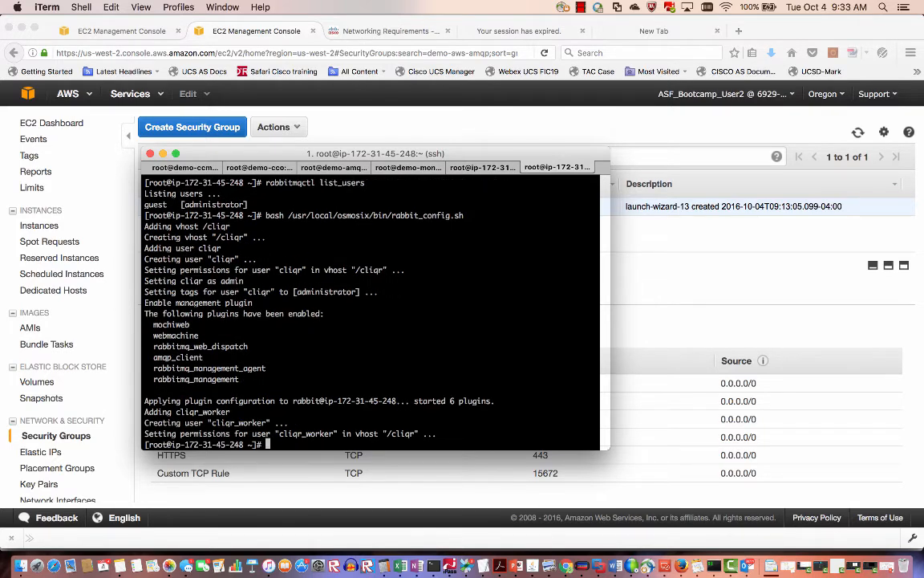
key("Up")
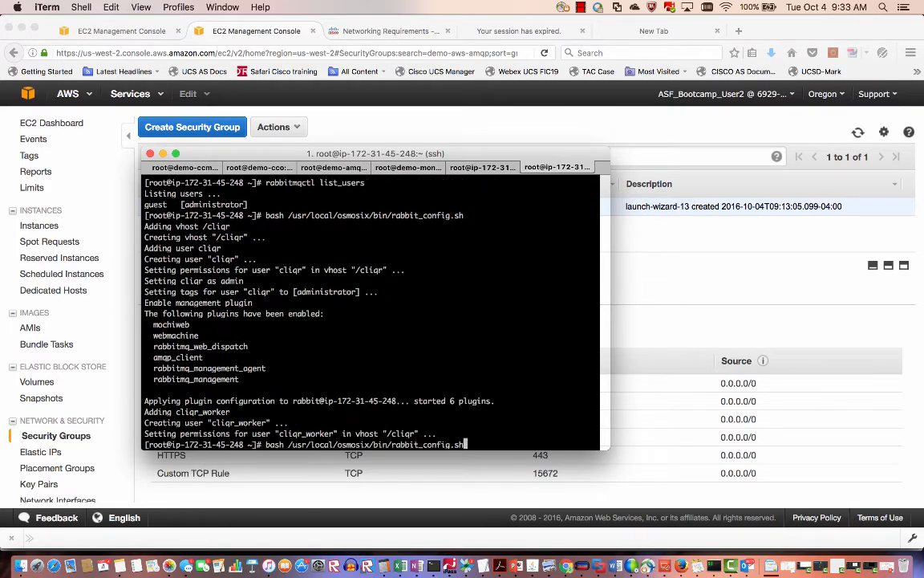
key("Up")
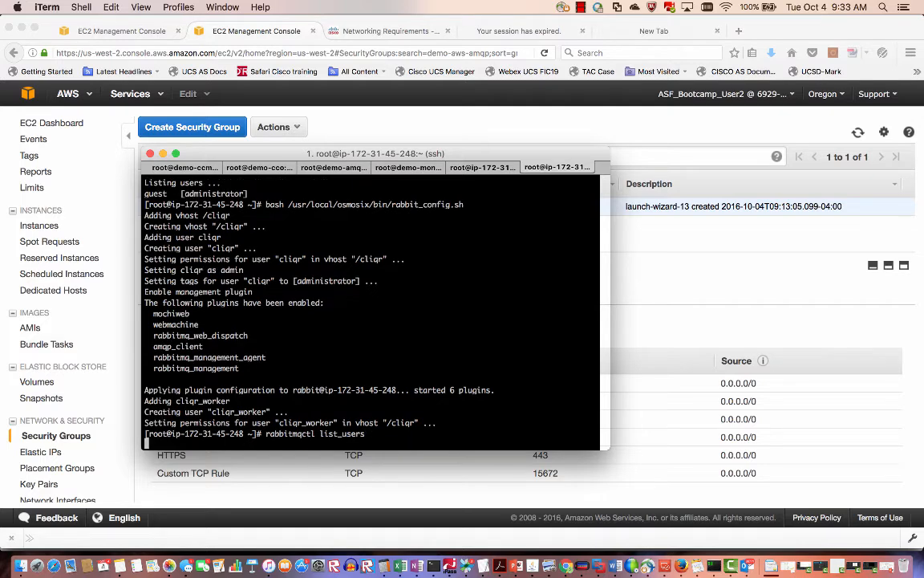
key("Return")
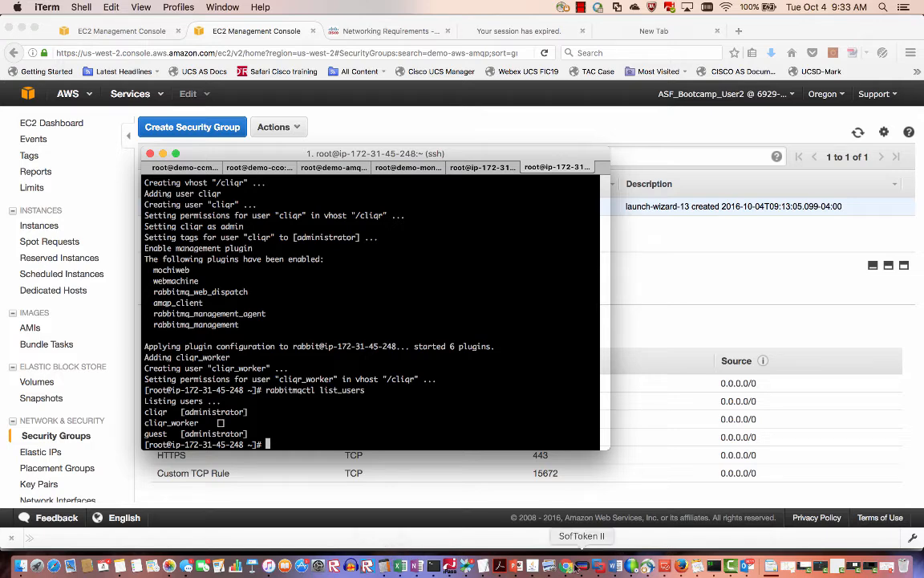
Log in at 54.148.176.231:15672 as cliqr, save the password, and view the empty Connections page.
left_click(565, 567)
double_click(208, 37)
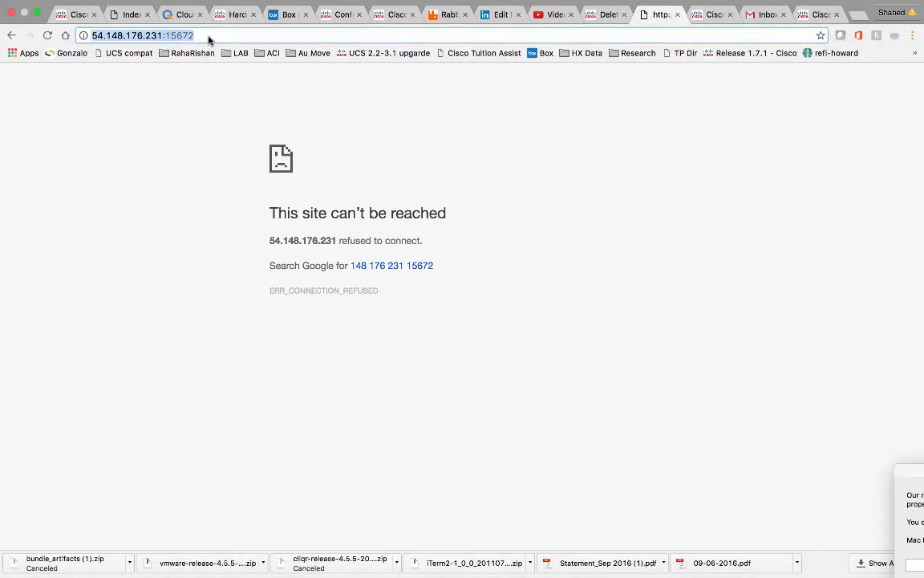
key("Return")
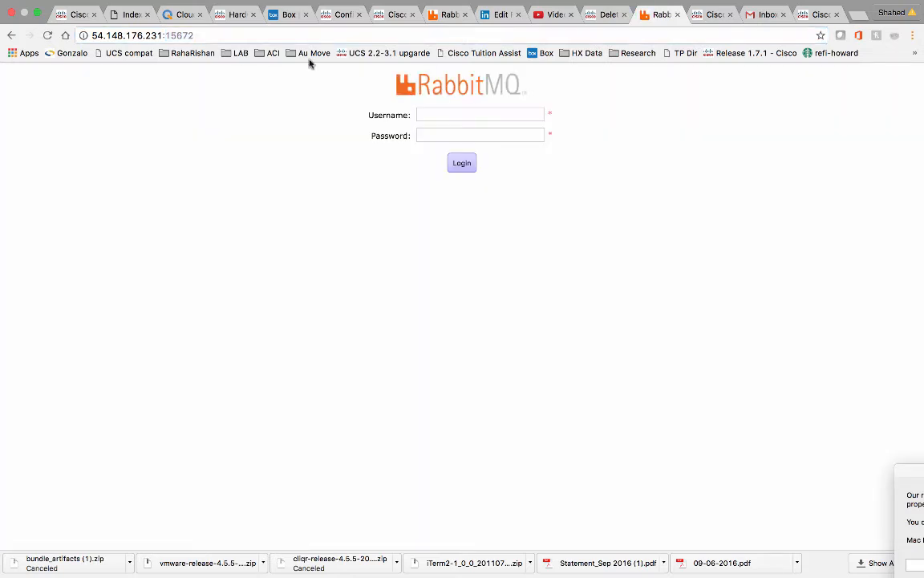
left_click(418, 115)
type("cl")
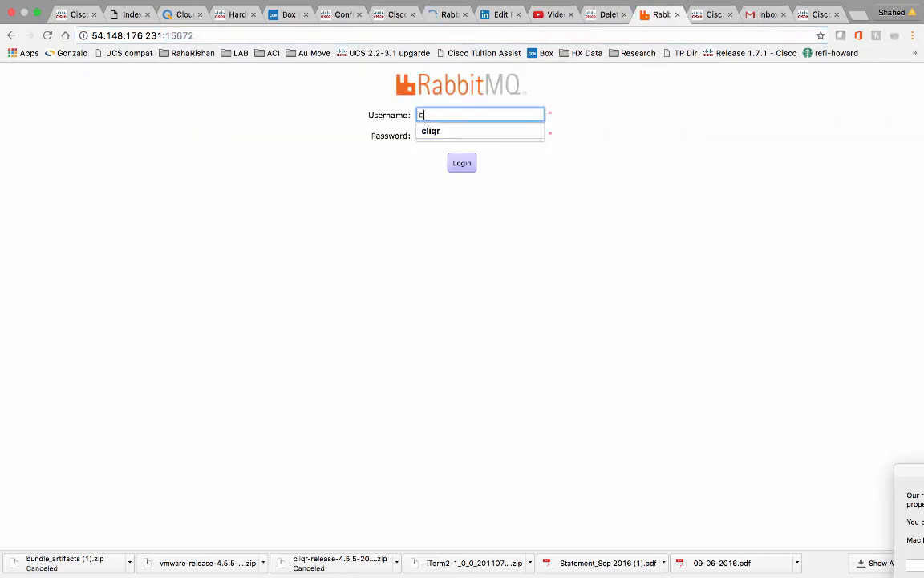
type("iqr")
left_click(438, 131)
left_click(439, 133)
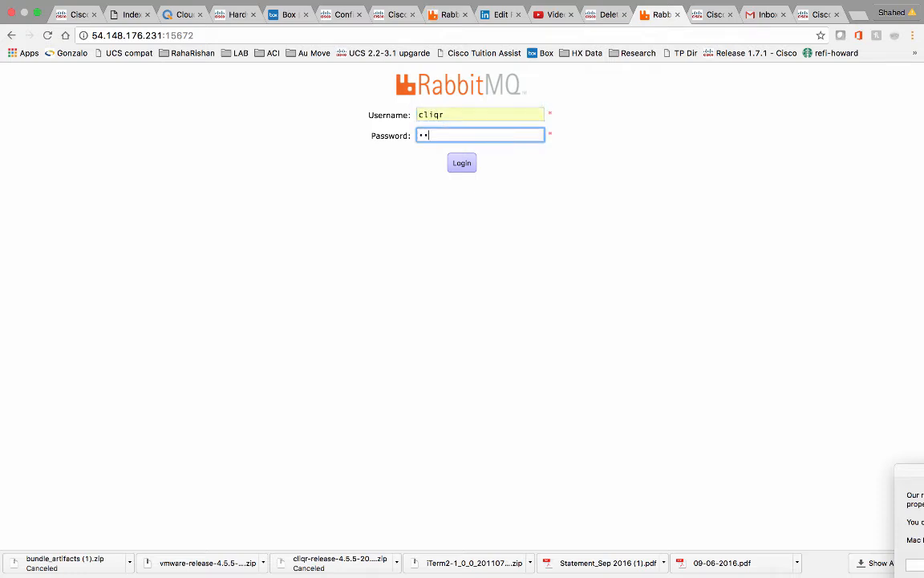
left_click(474, 164)
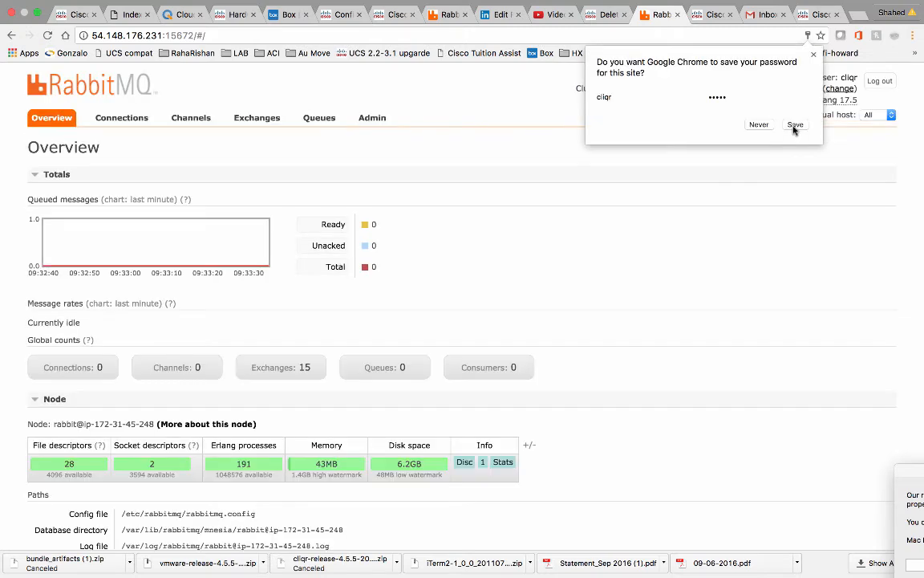
left_click(796, 124)
left_click(128, 121)
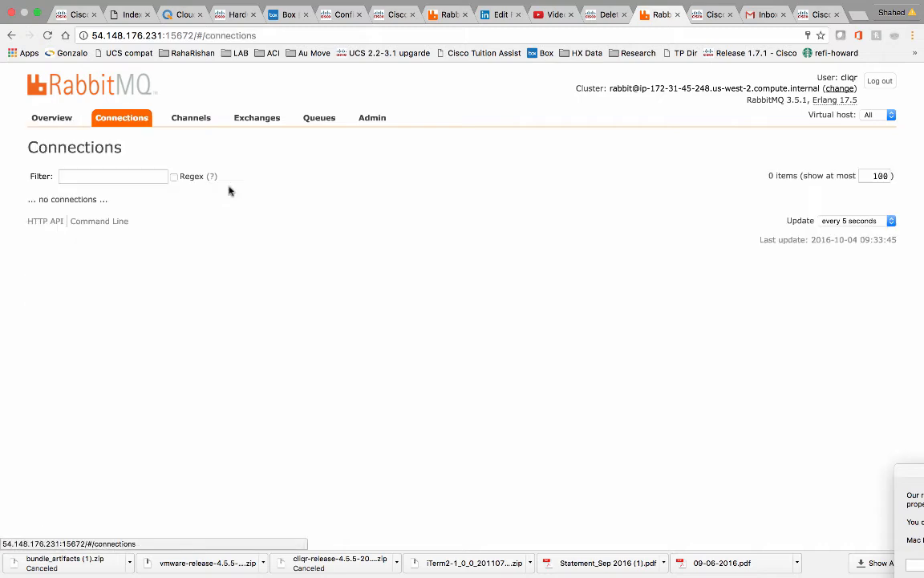
Quit the CCO server's /etc/hosts with :q unchanged, then reboot that server.
key("ctrl+Left")
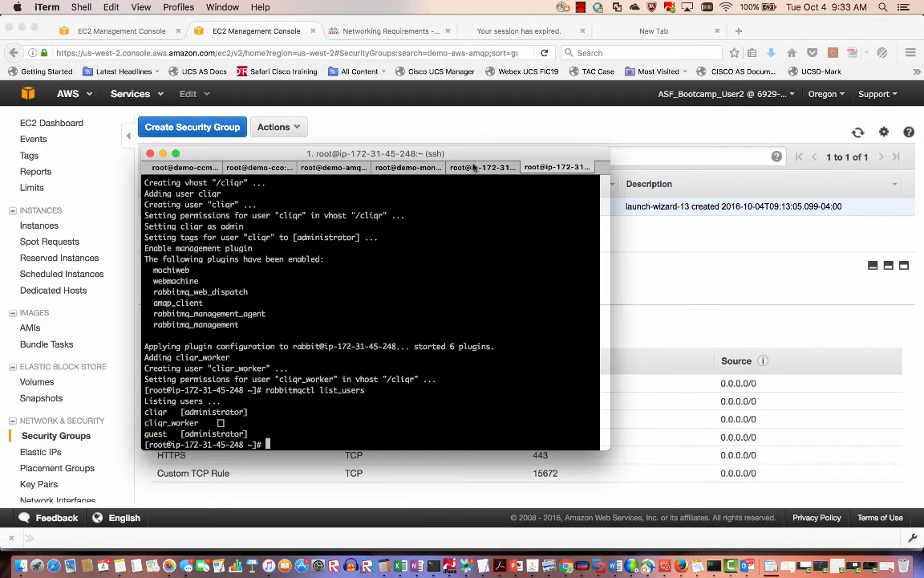
left_click(474, 167)
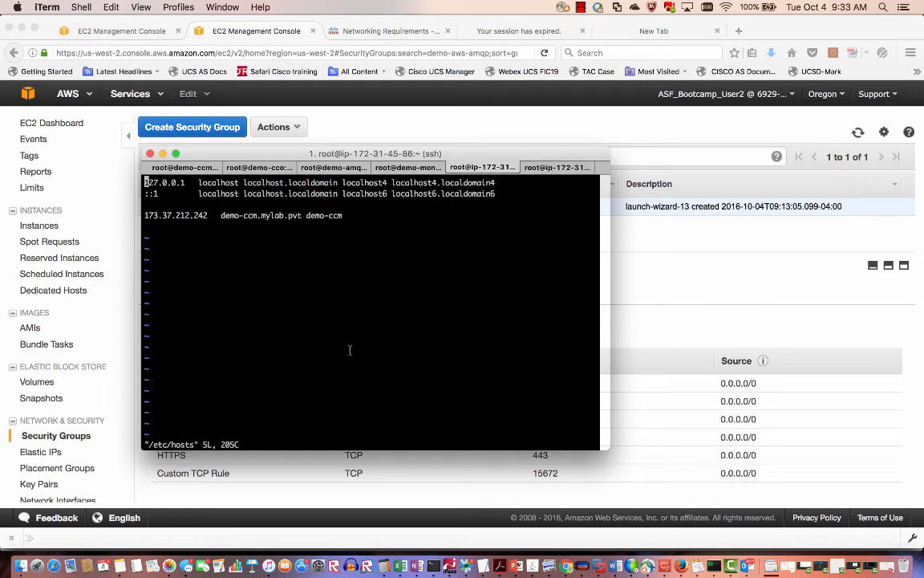
type(":")
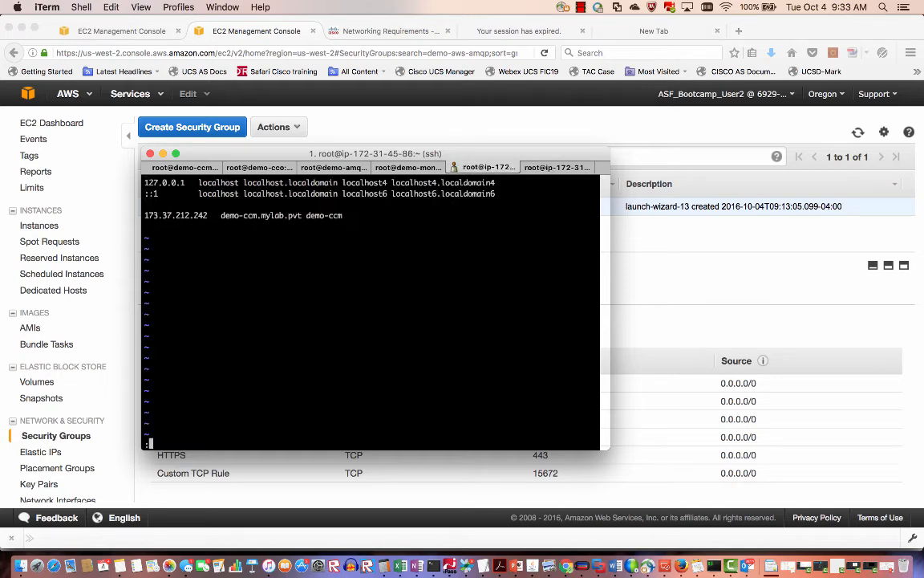
type("q")
key("Return")
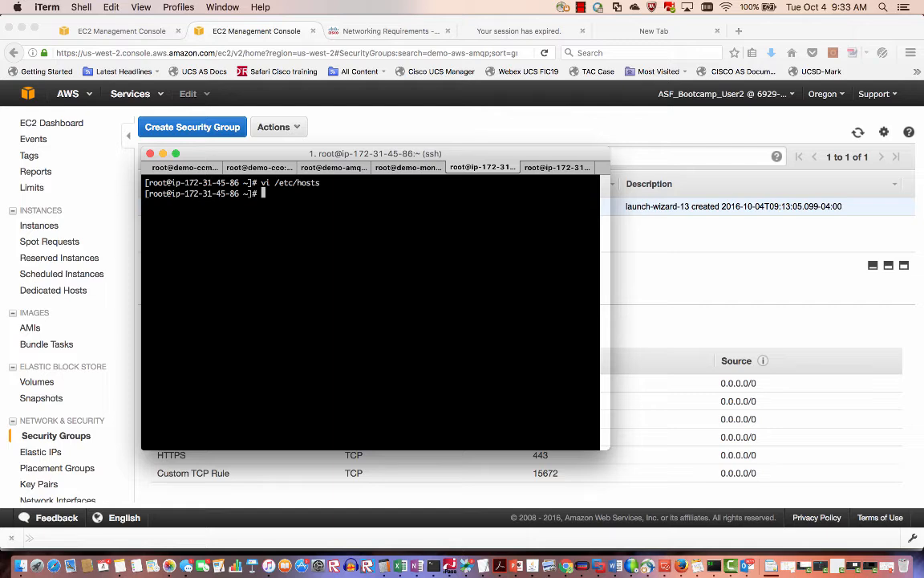
type("reboot")
key("Return")
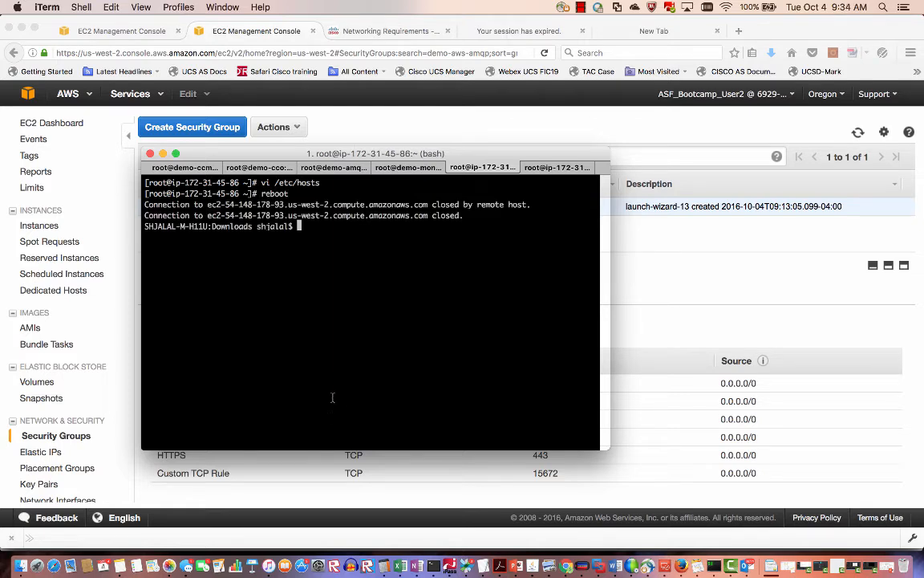
Move past slide 56 to slide 57, 'Adding AWS CLoud – Detailed steps', and show it in Reading View.
left_click(518, 568)
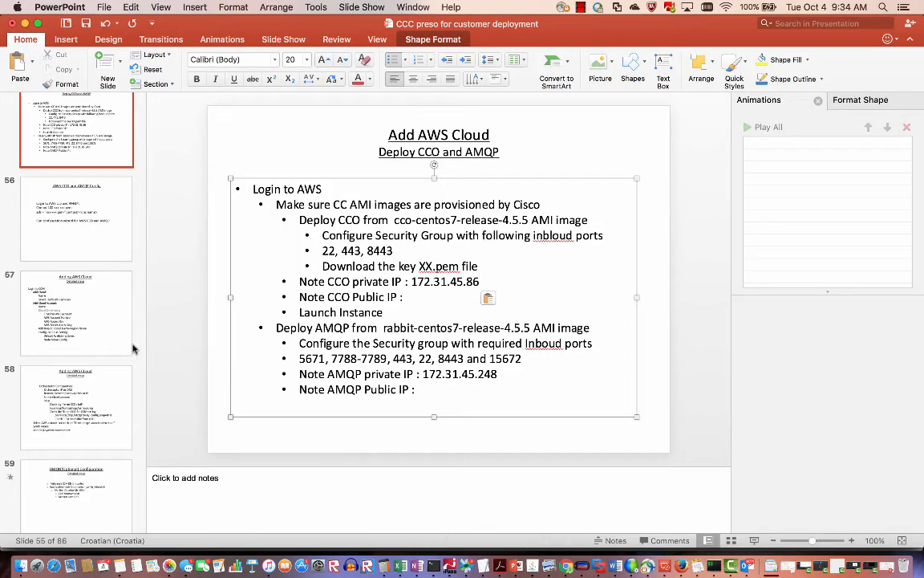
left_click(99, 251)
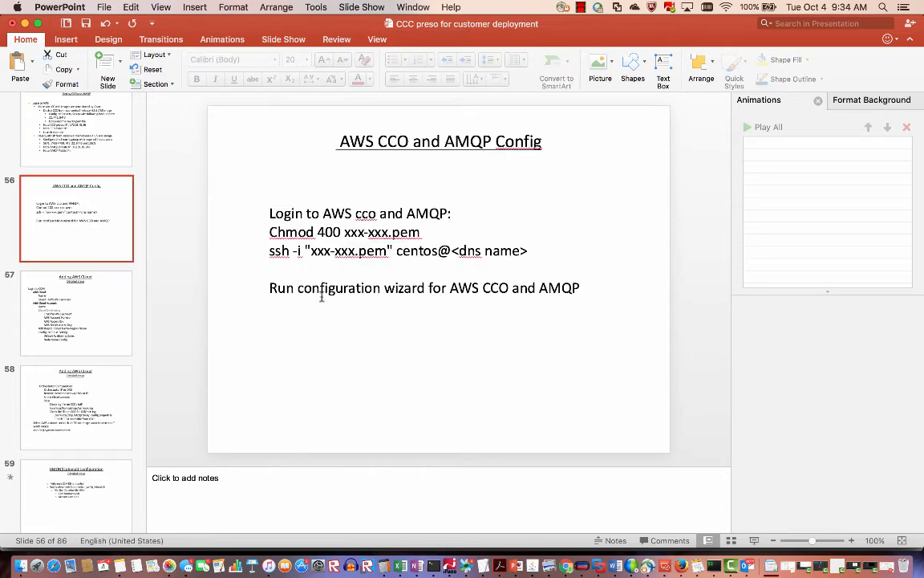
left_click(99, 301)
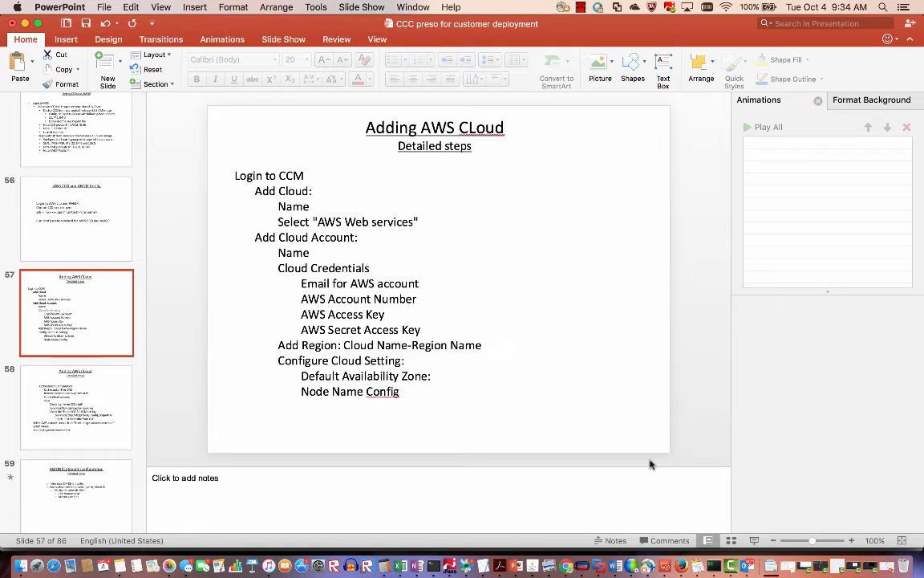
left_click(754, 541)
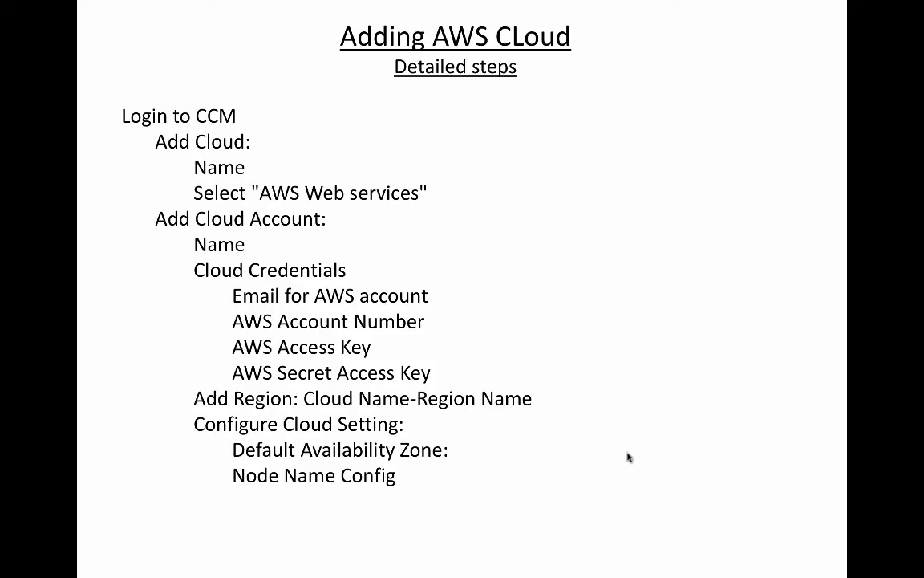
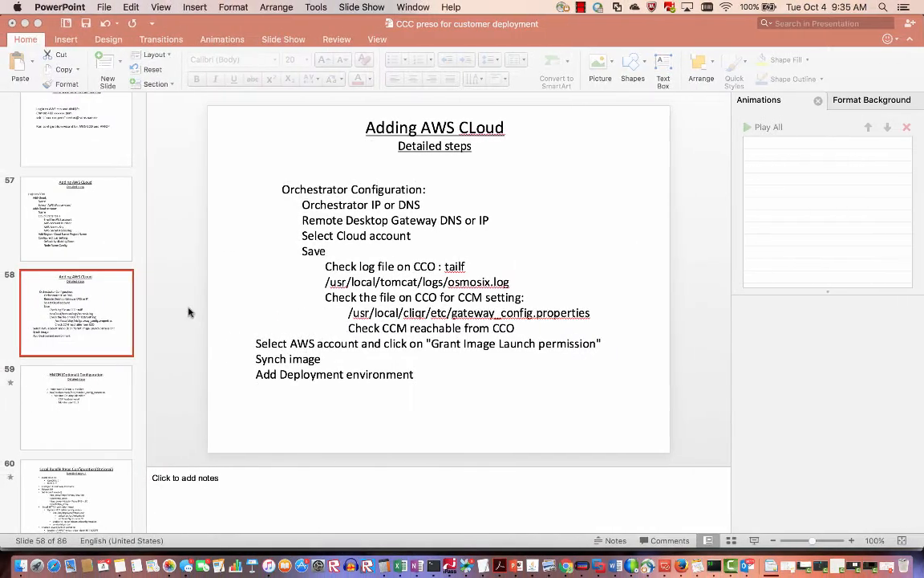
Leave the slide 58 presentation and bring Google Chrome to the front.
left_click(566, 566)
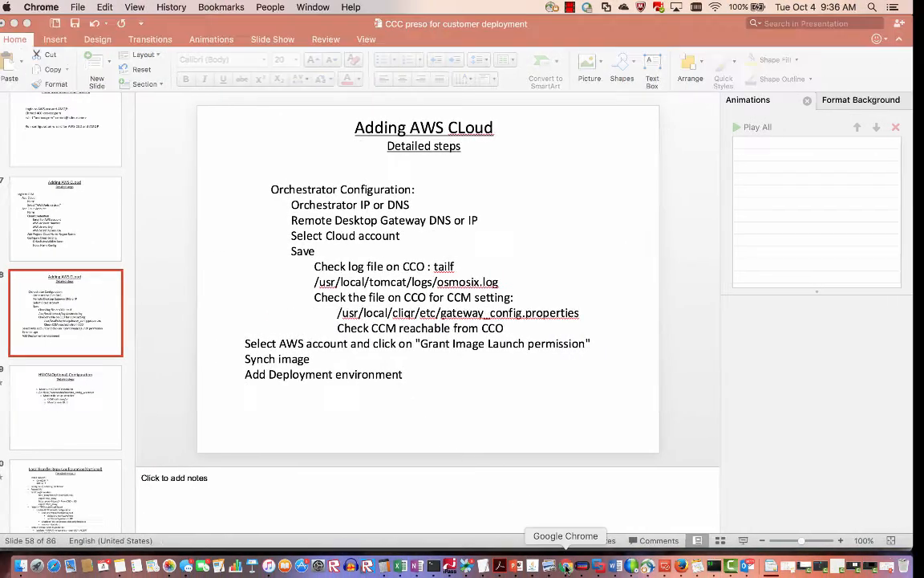
Return to the CloudCenter tab, go to Clouds, and sign in again with the admin password.
left_click(167, 16)
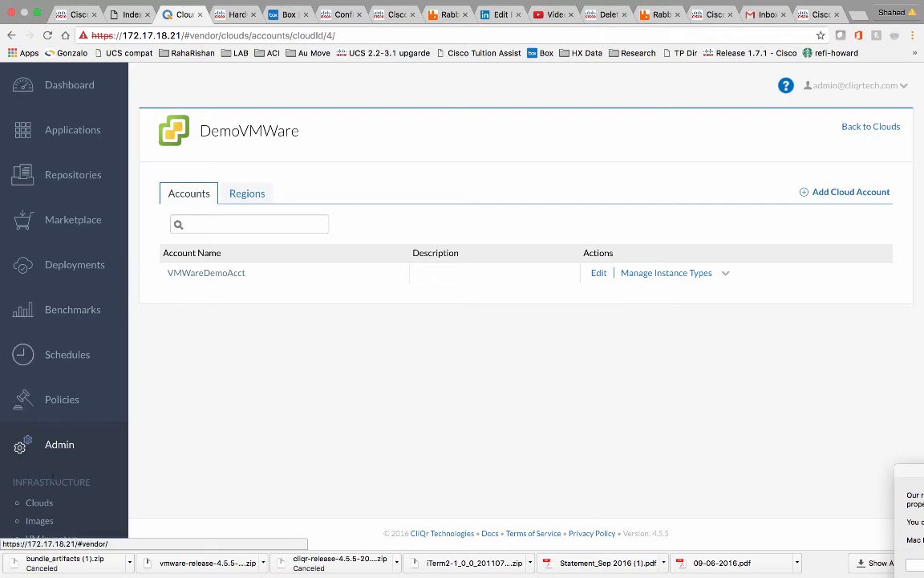
left_click(38, 504)
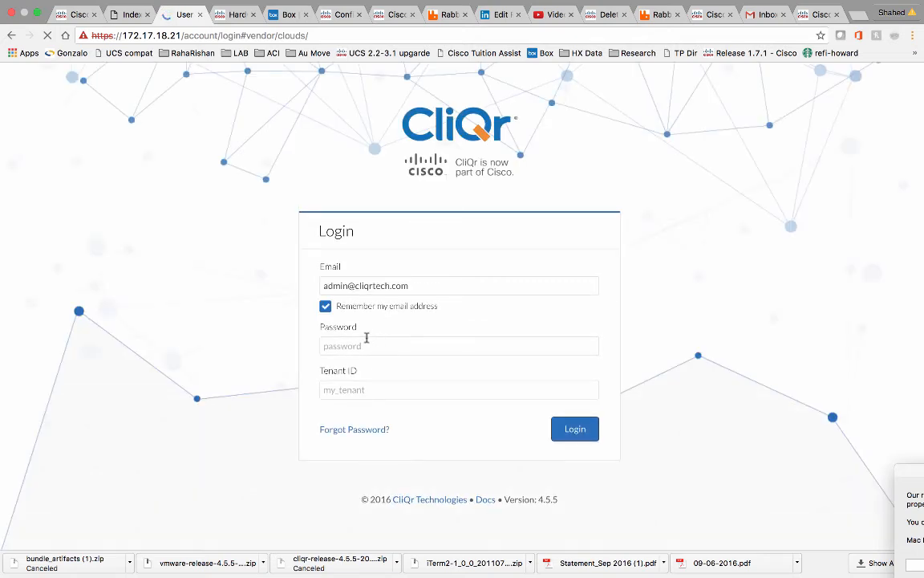
left_click(361, 346)
type("••••")
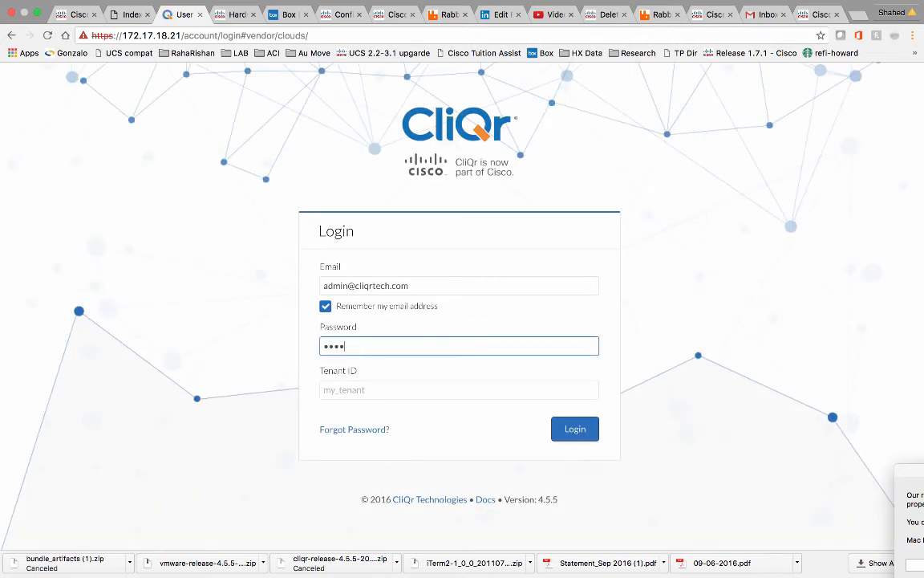
type("•")
left_click(576, 429)
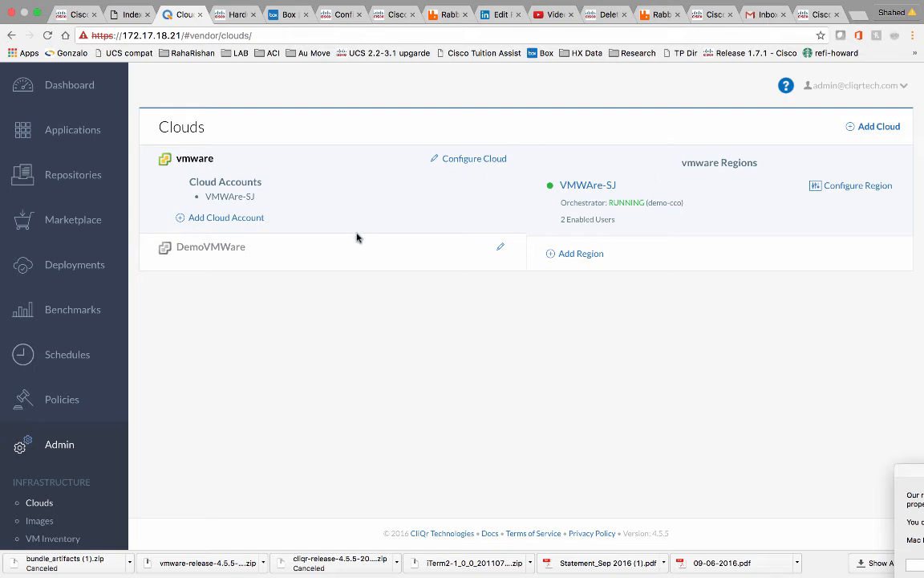
Add a cloud named DemoAWS with the Amazon Web Services family and save it.
left_click(874, 127)
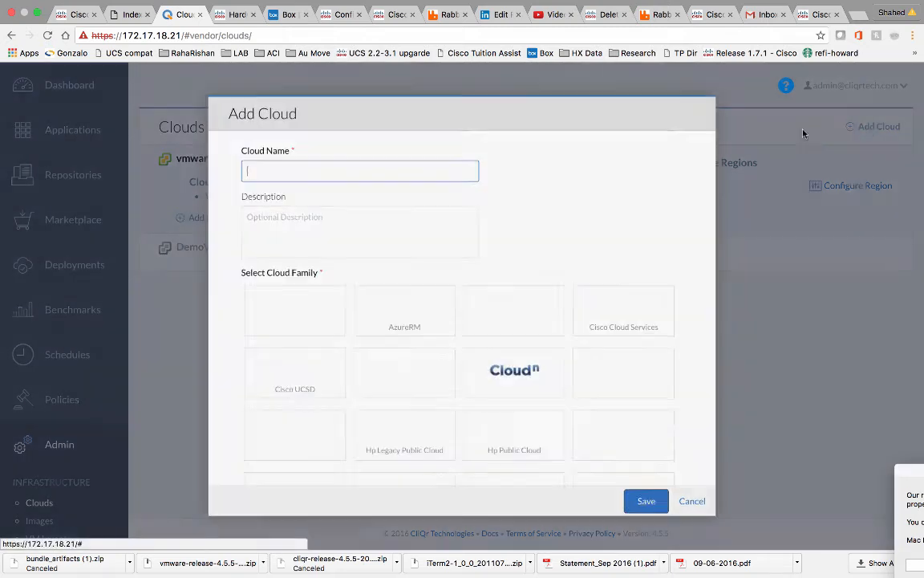
left_click(343, 175)
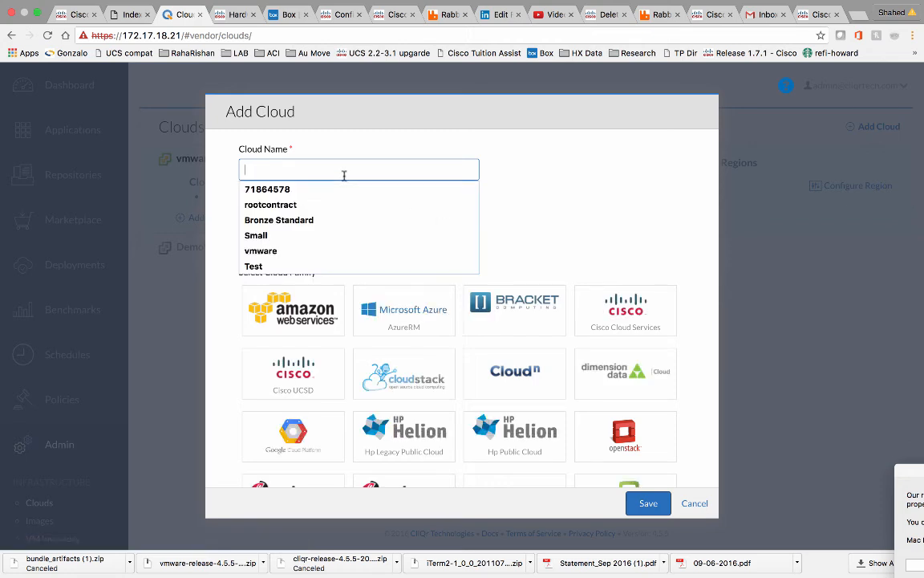
type("Demo")
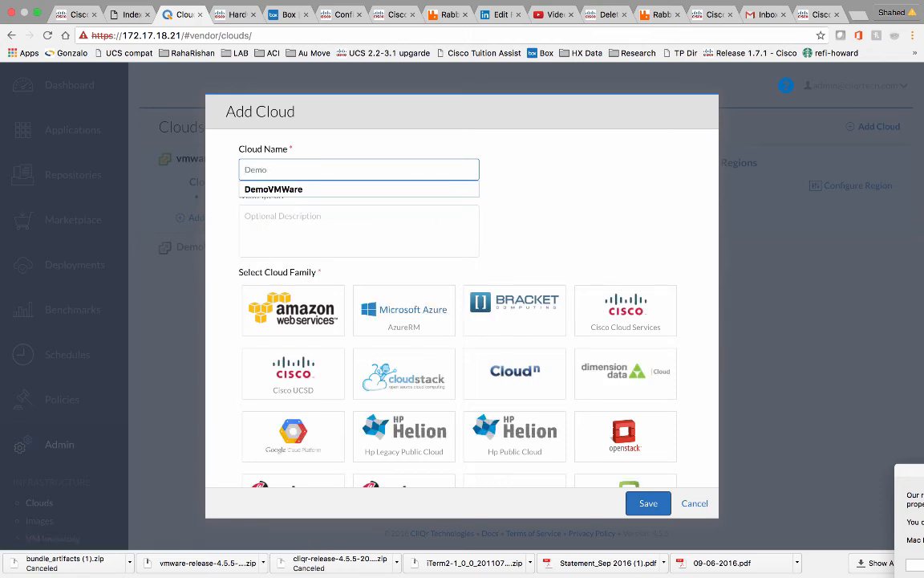
type("AWS")
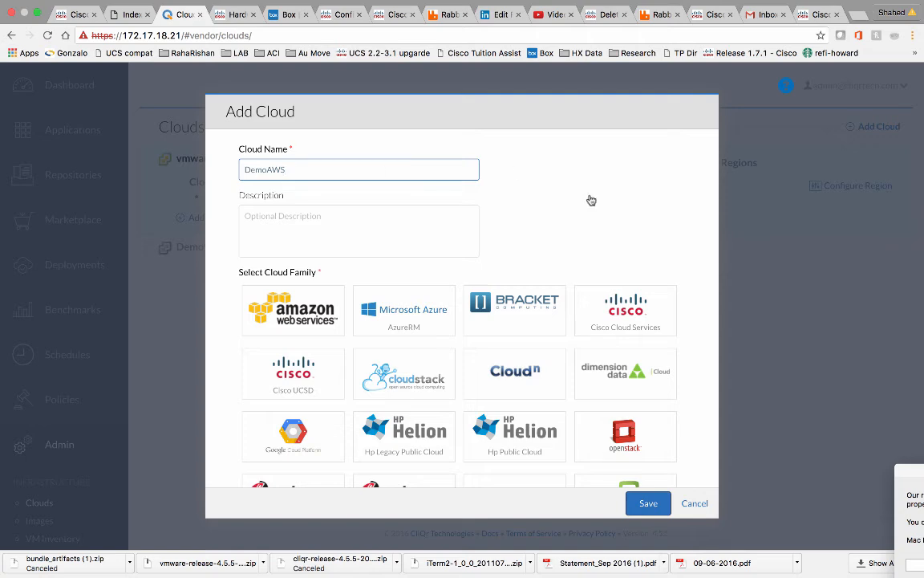
left_click(312, 331)
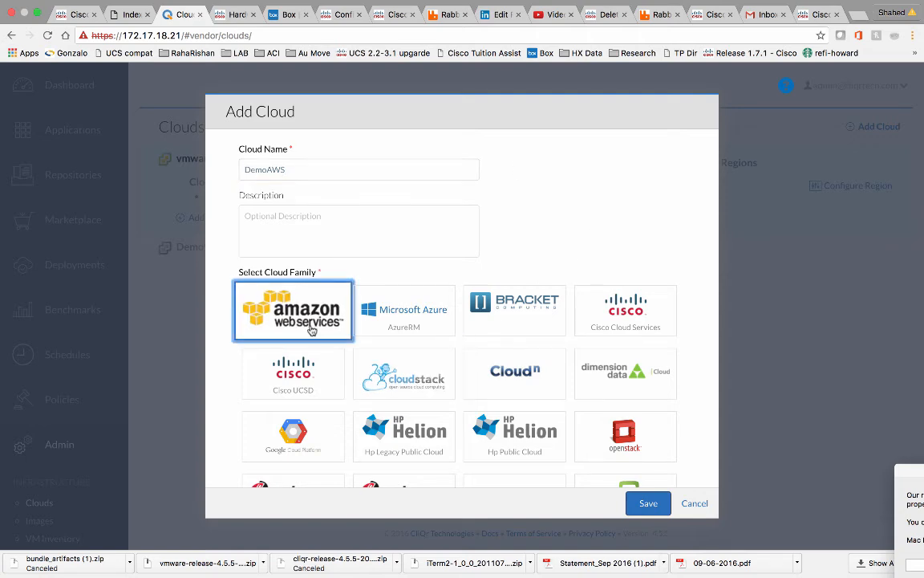
left_click(646, 503)
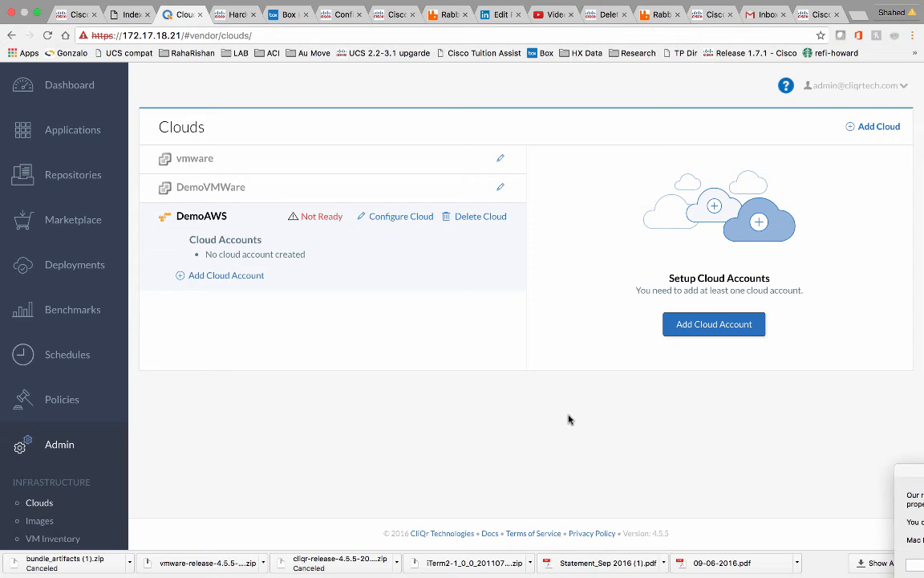
Add a DemoAWS cloud account named DemoAWSAcct, fill the AWS email from autofill, then go to OneNote.
left_click(709, 324)
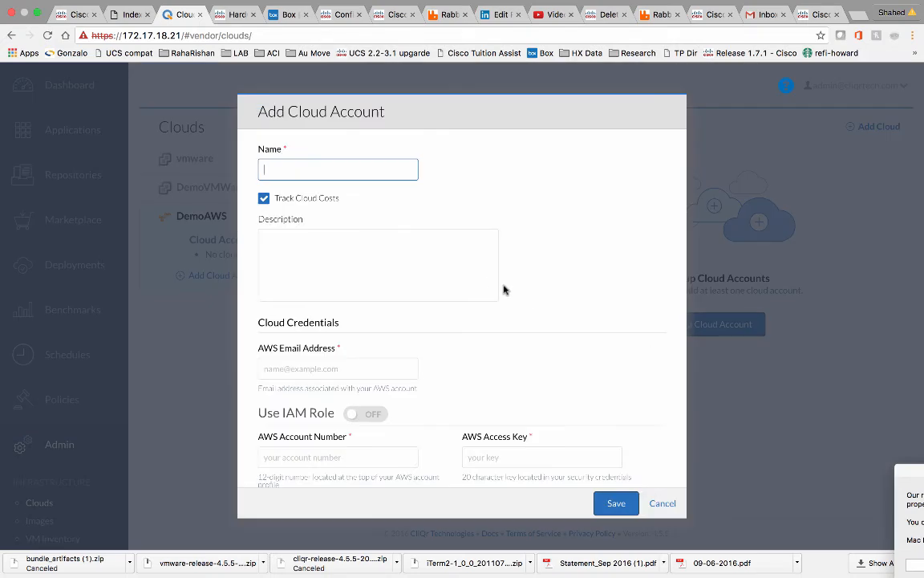
left_click(364, 166)
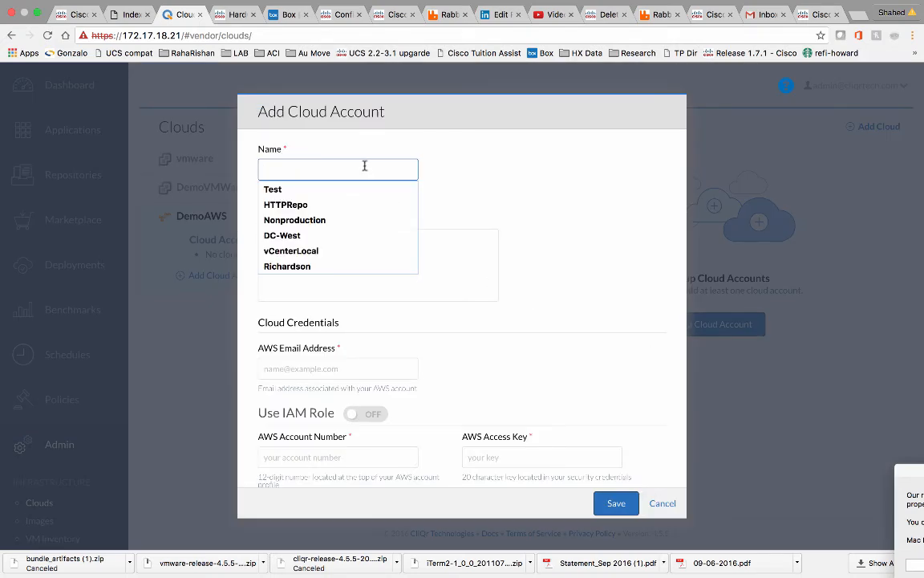
type("c")
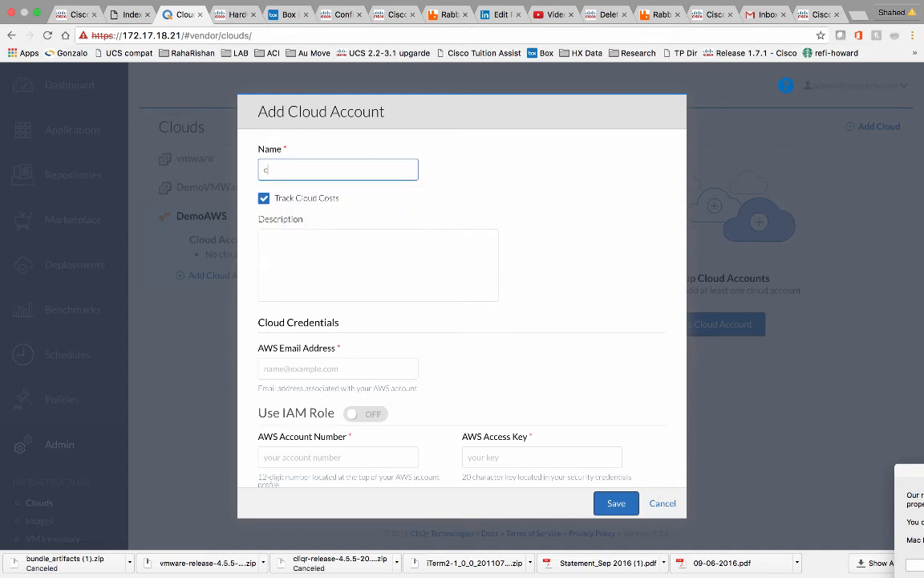
type("DemoAWSAcct")
left_click(354, 368)
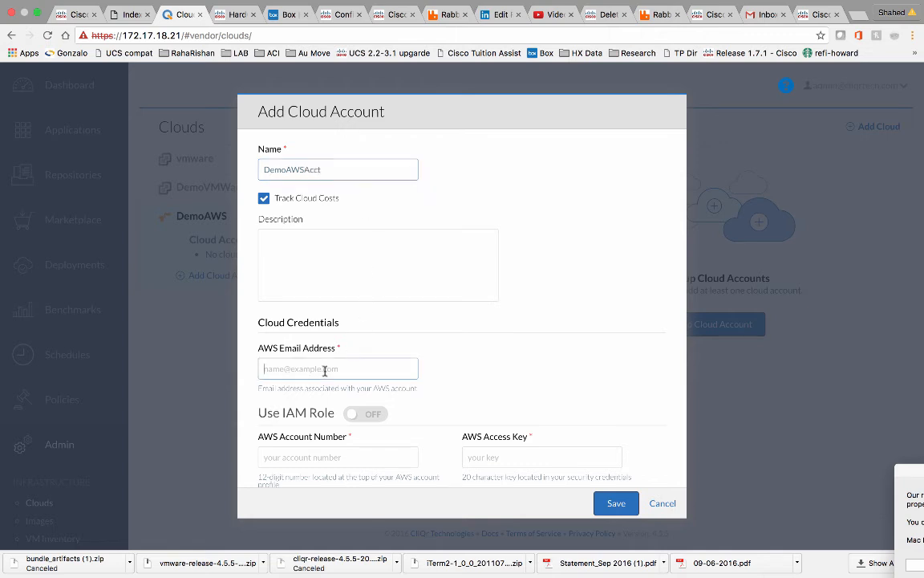
type("c")
left_click(305, 388)
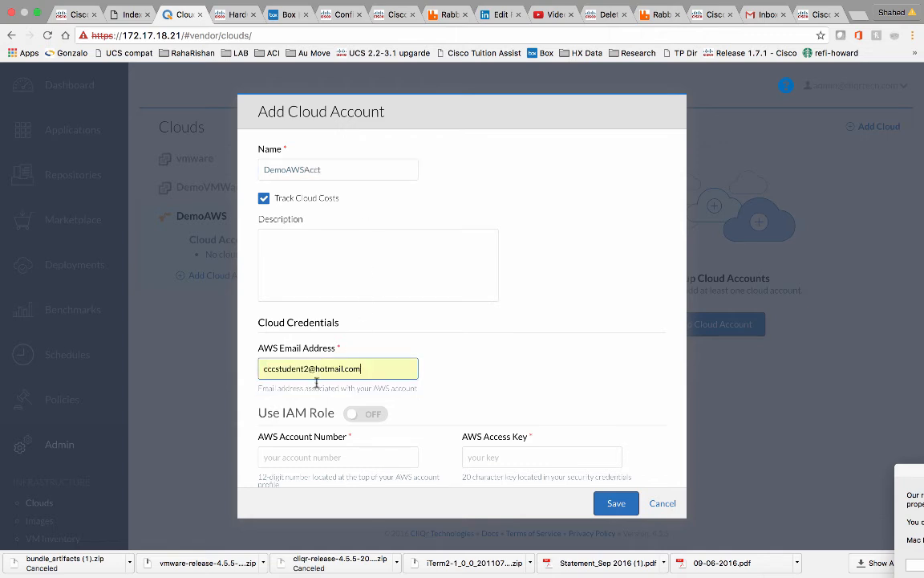
scroll(398, 324, "down", 2)
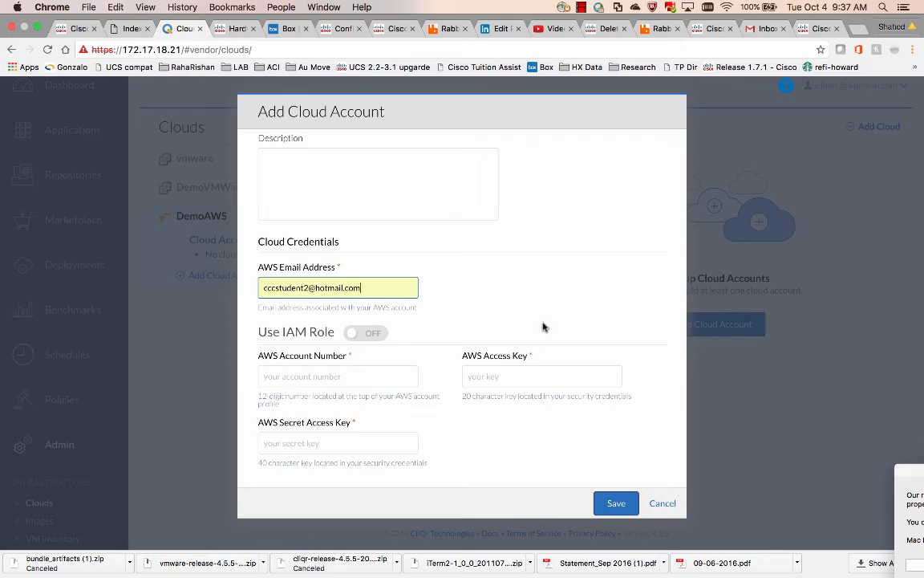
key("ctrl+Right")
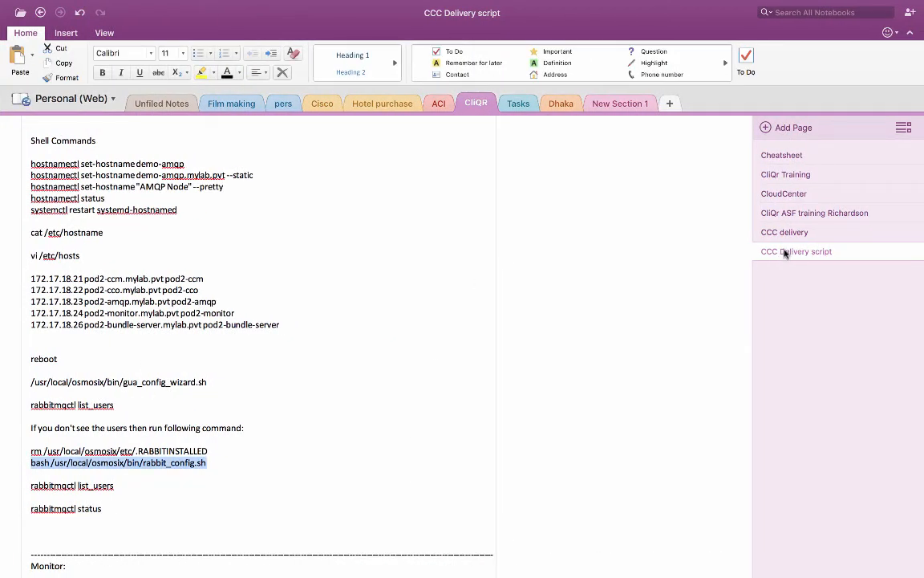
Find the AWS credentials on the 'CliQr ASF training Richardson' page and save the DemoAWSAcct account.
left_click(790, 217)
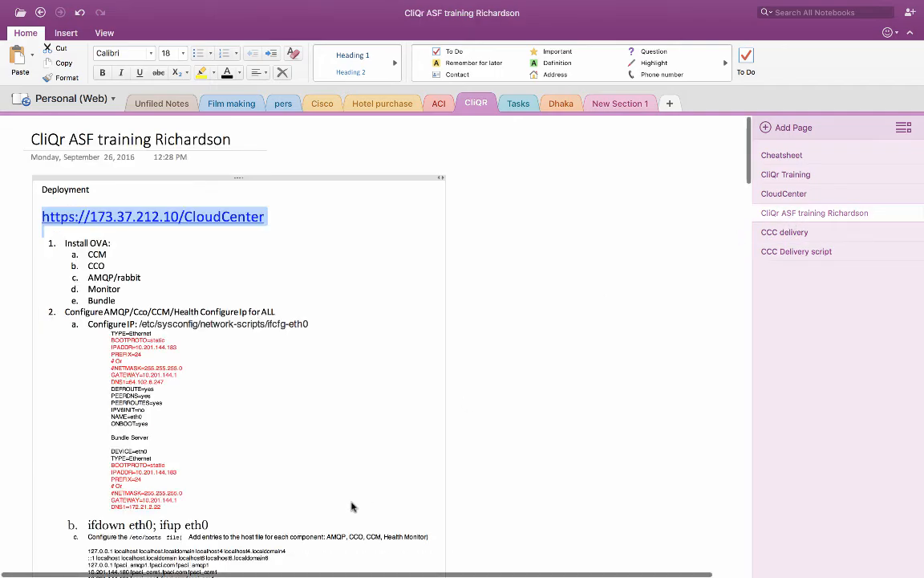
scroll(351, 504, "down", 20)
scroll(351, 502, "down", 10)
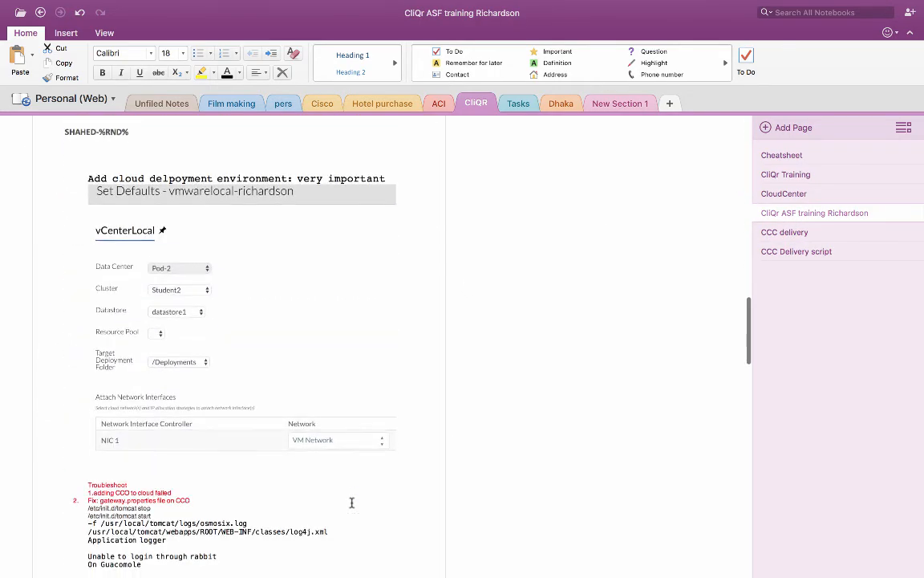
scroll(351, 502, "down", 11)
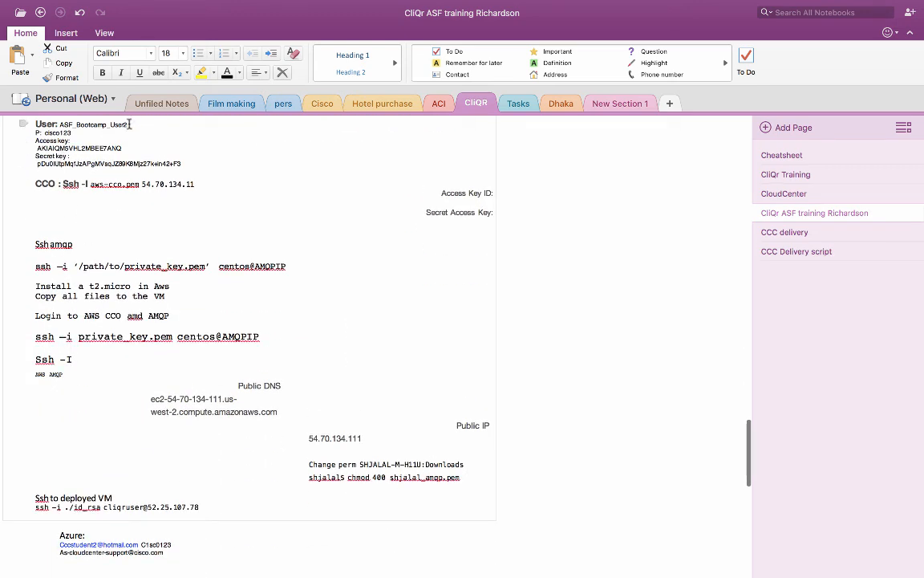
scroll(122, 155, "down", 2)
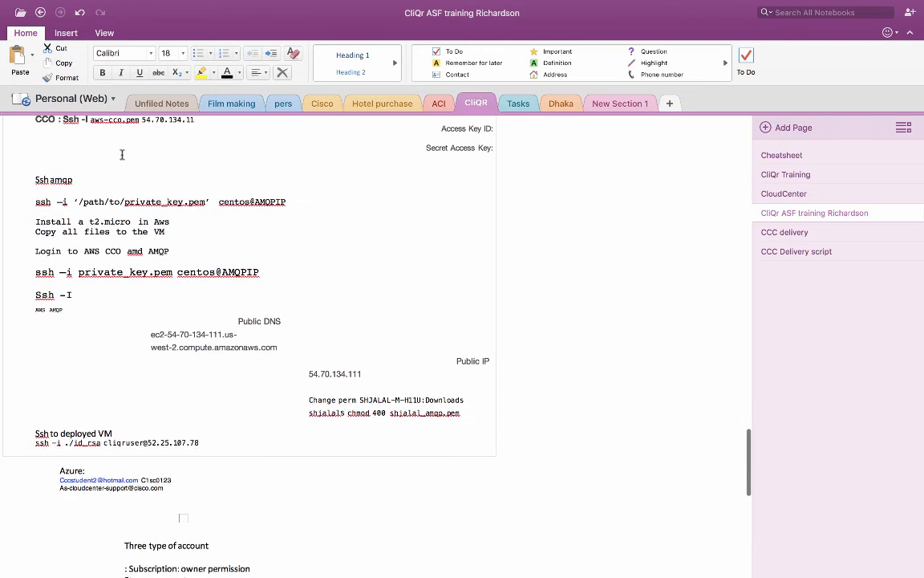
mouse_move(570, 1)
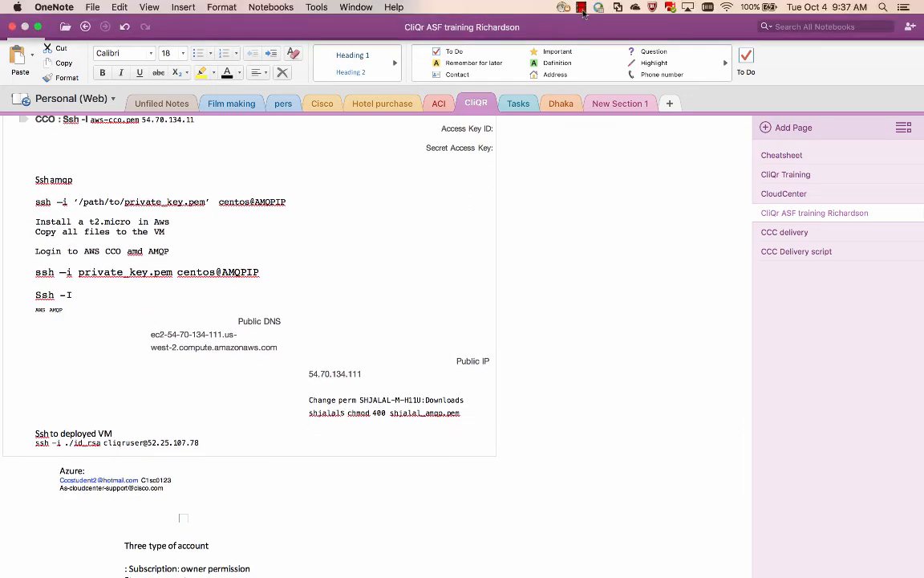
left_click(582, 8)
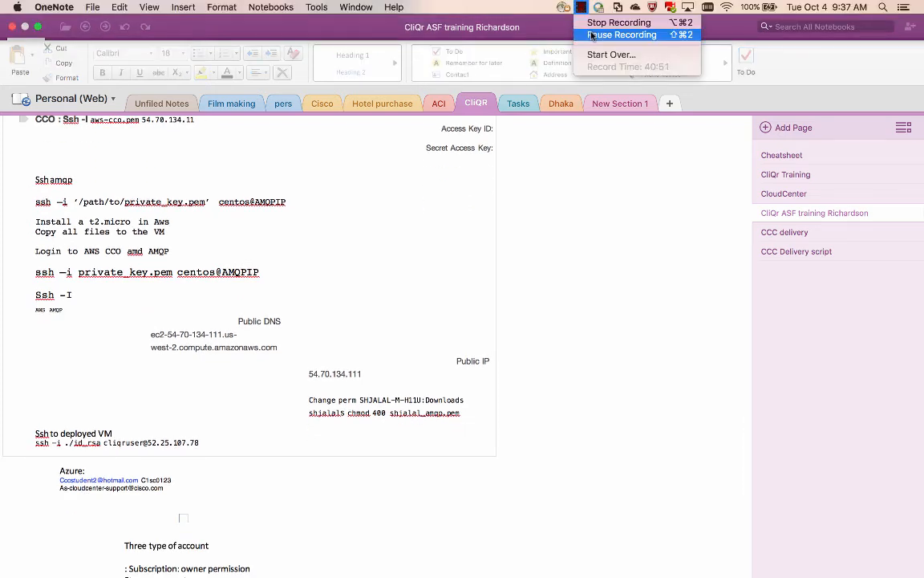
left_click(591, 36)
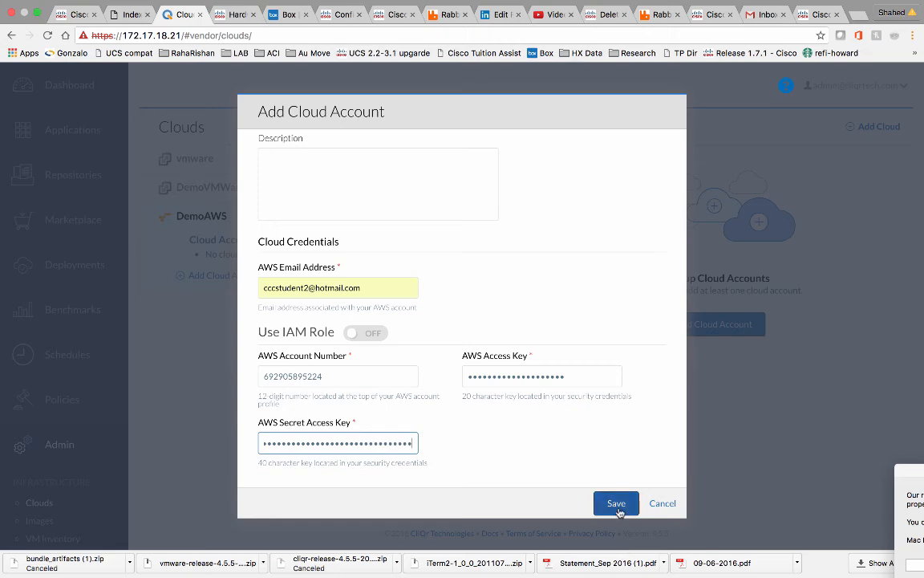
key("Return")
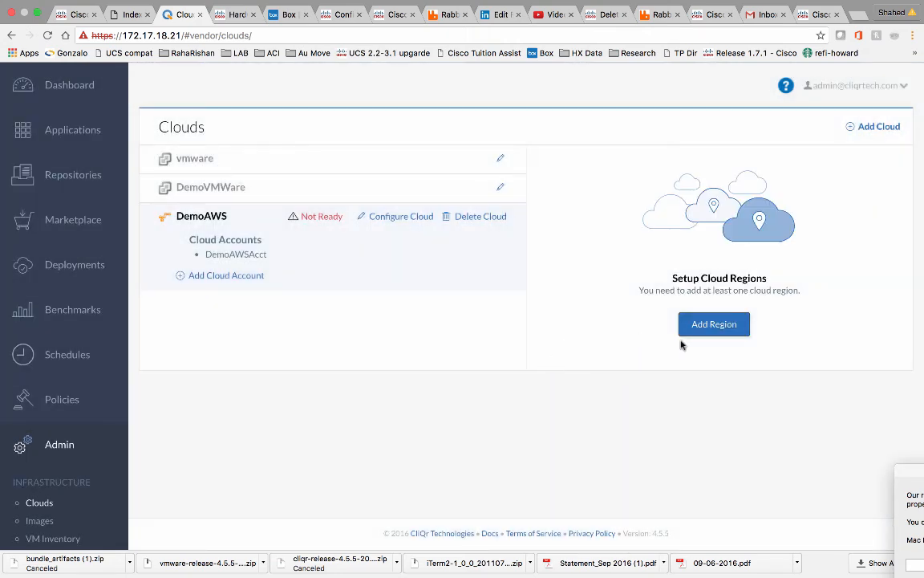
Add the US West (Oregon) region to DemoAWS and open its Configure Orchestrator form.
left_click(716, 326)
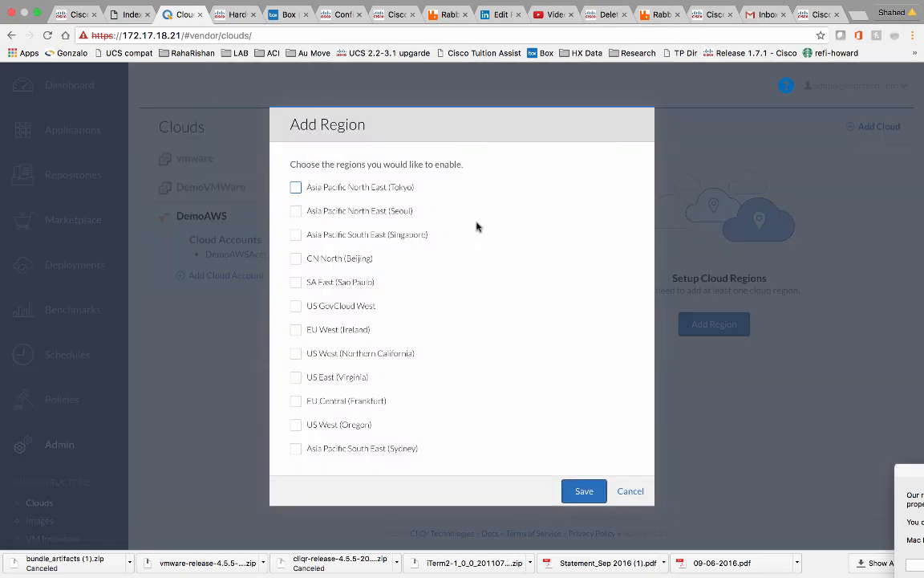
left_click(297, 427)
left_click(584, 494)
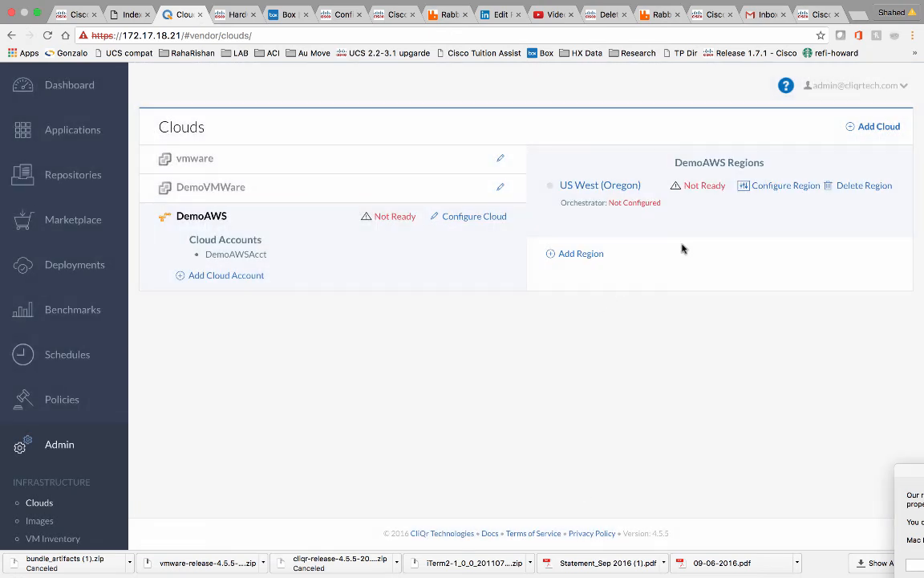
left_click(772, 186)
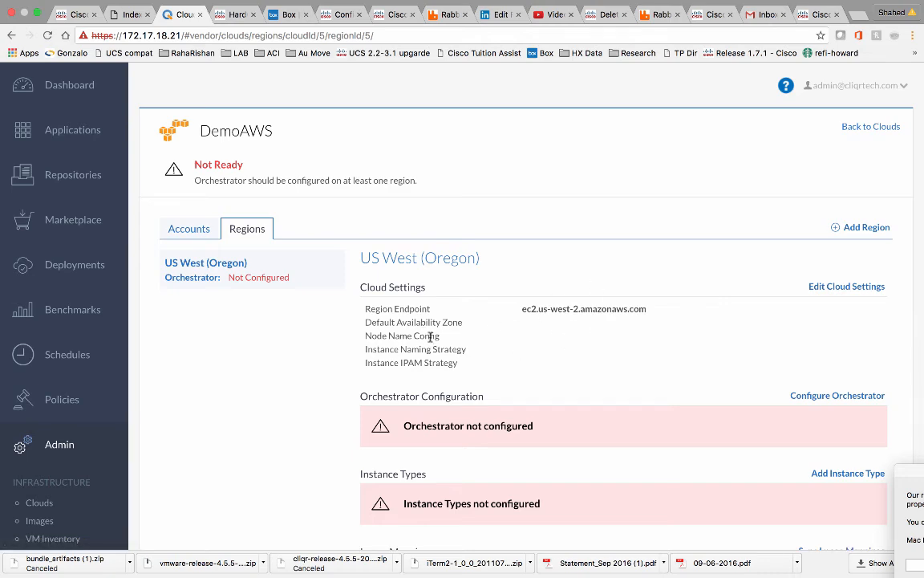
scroll(430, 337, "down", 3)
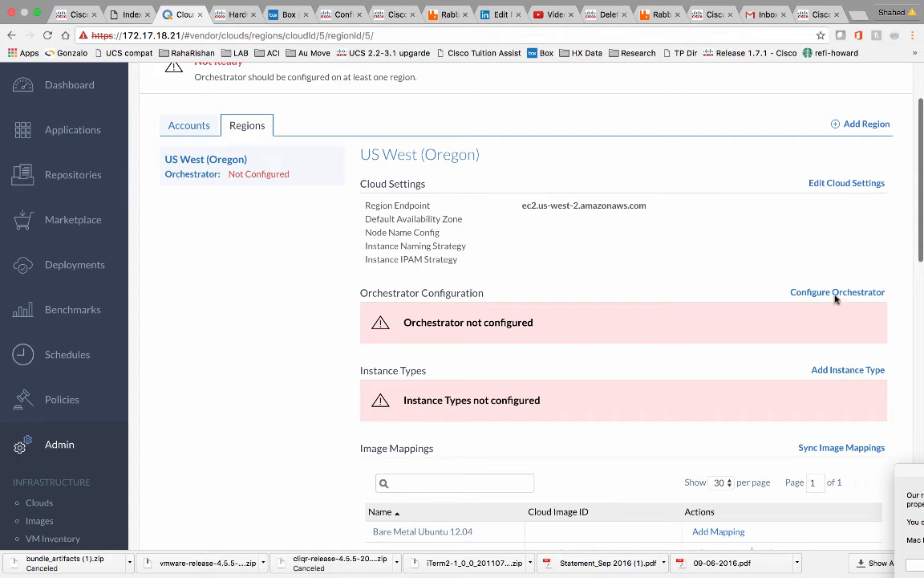
left_click(836, 293)
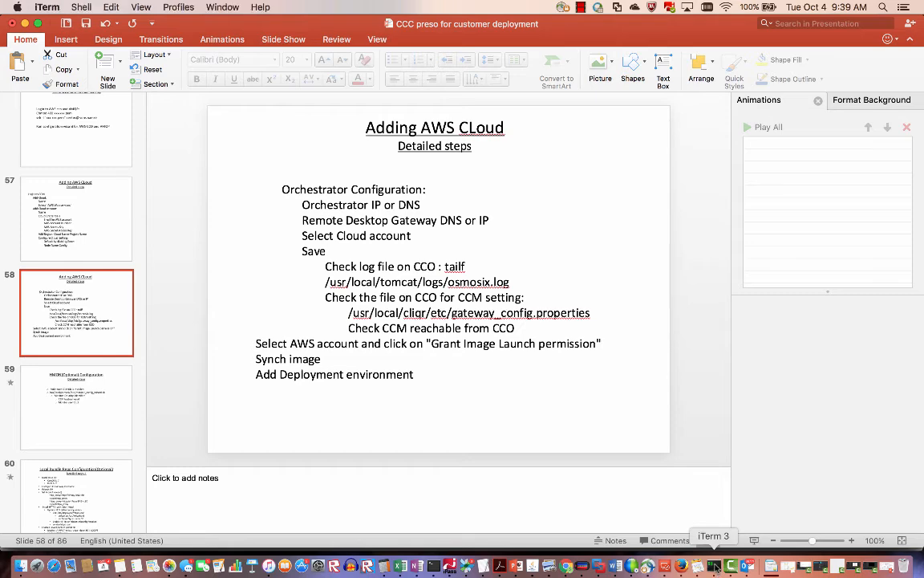
Reconnect to the orchestrator host over ssh and become root with sudo -i.
left_click(715, 566)
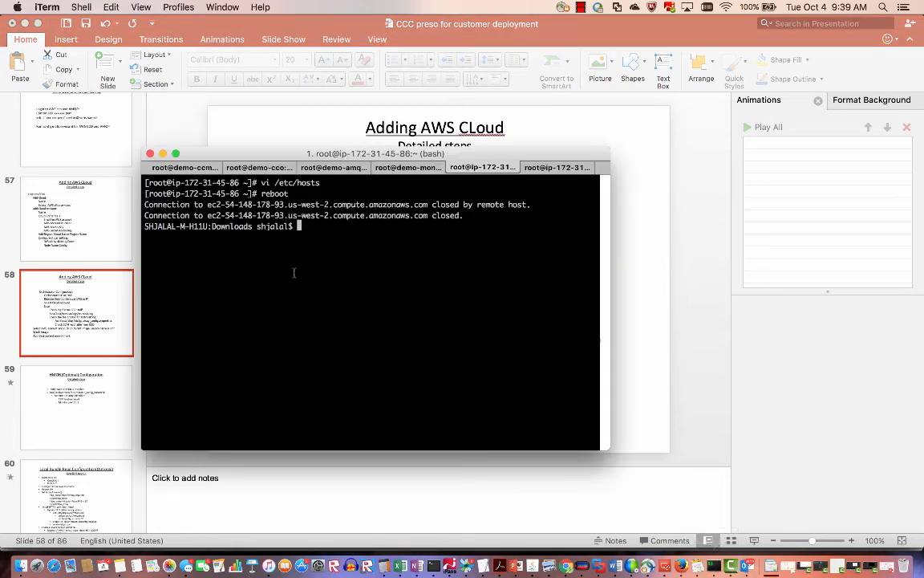
key("Up")
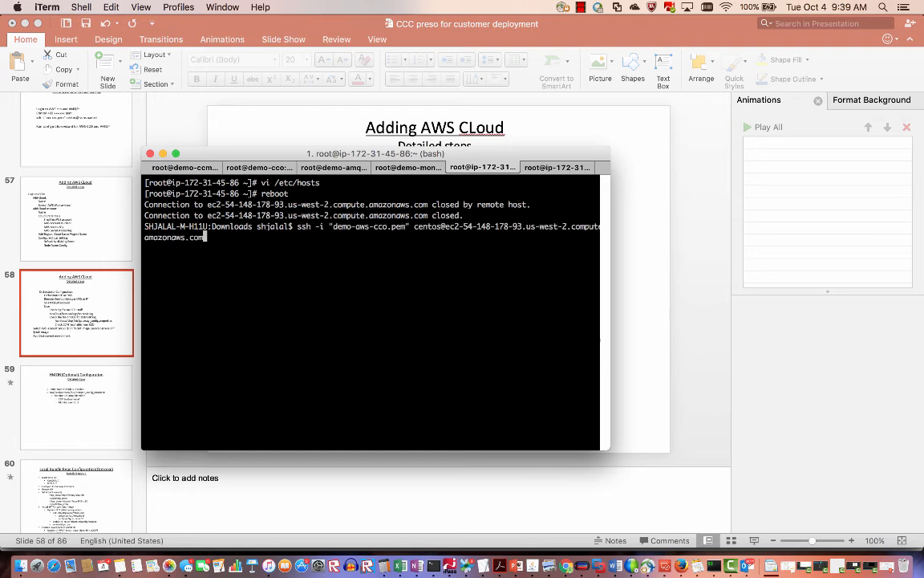
key("Return")
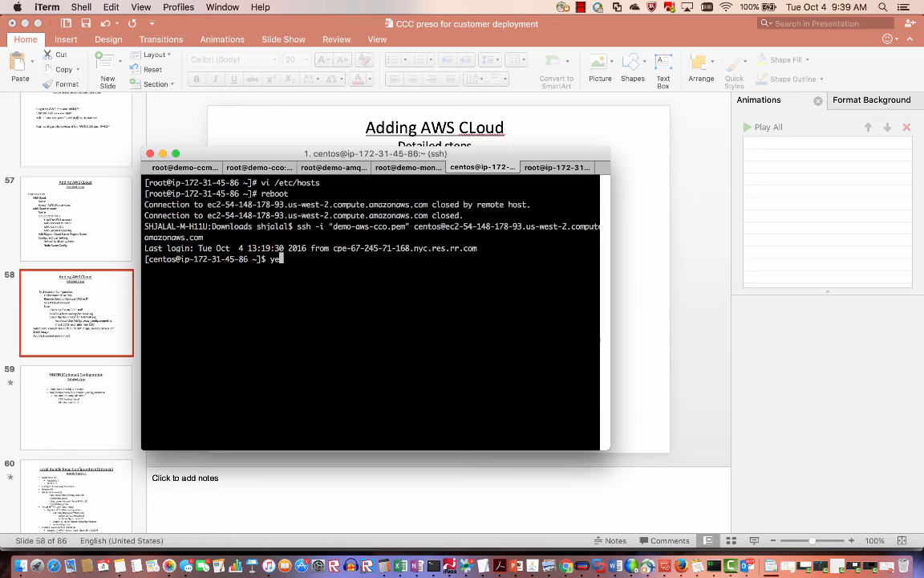
type("sudo -")
type("i")
key("Return")
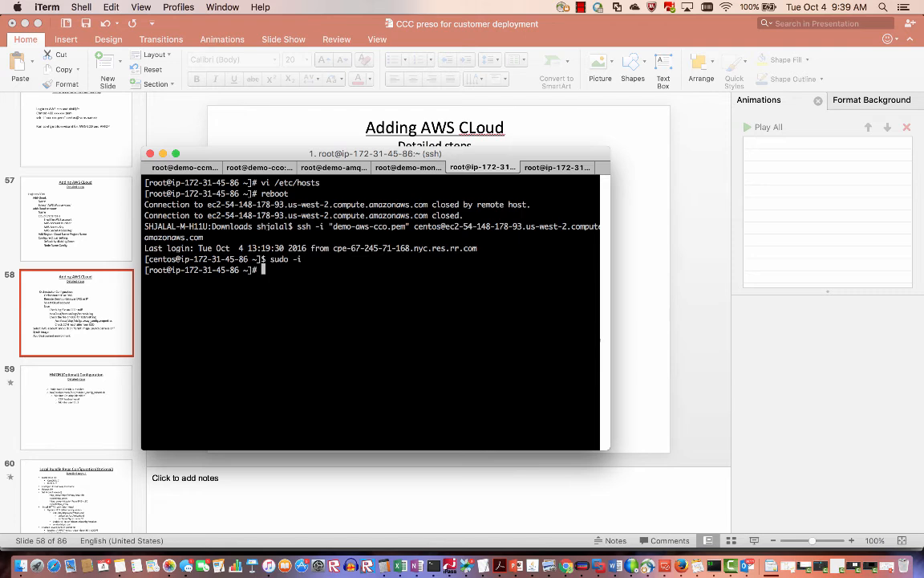
Follow /usr/local/tomcat/logs/osmosix.log with tailf and move the terminal window aside.
type("tailf /usr/local/t")
key("Tab")
type("/lo")
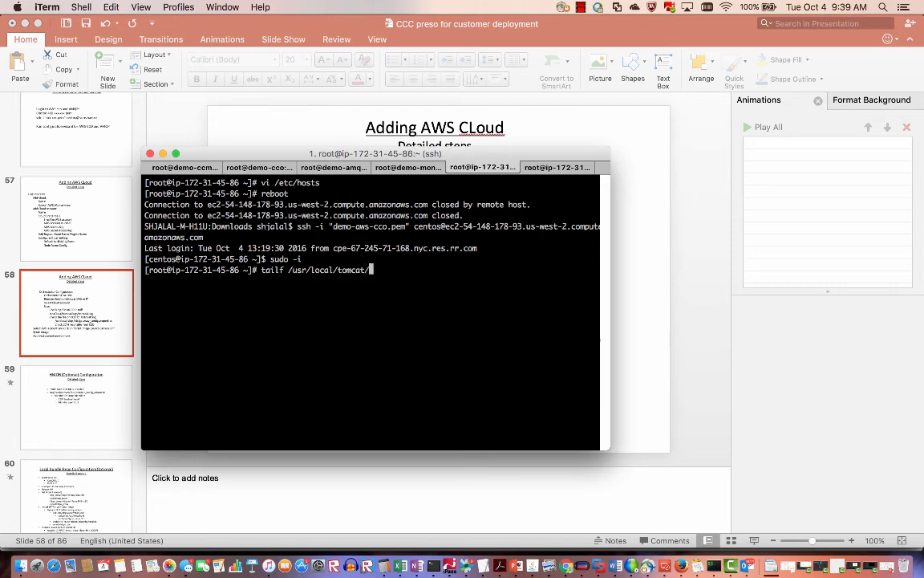
key("Tab")
type("o")
key("Tab")
key("Return")
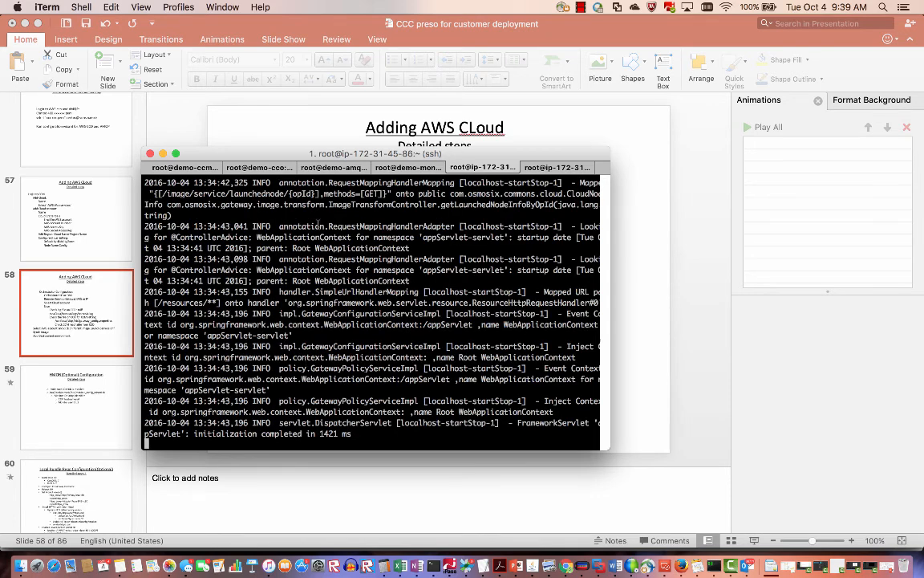
left_click_drag(312, 153, 213, 52)
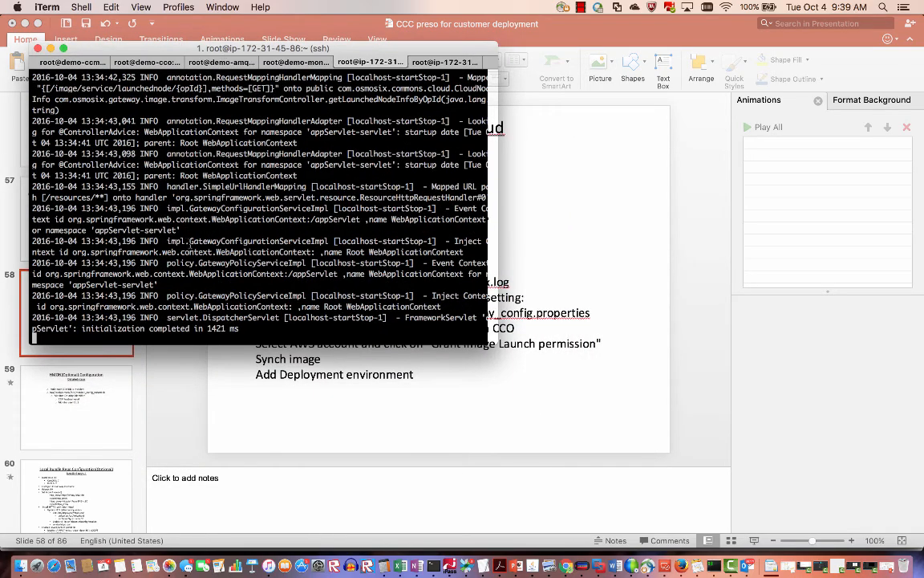
left_click(567, 566)
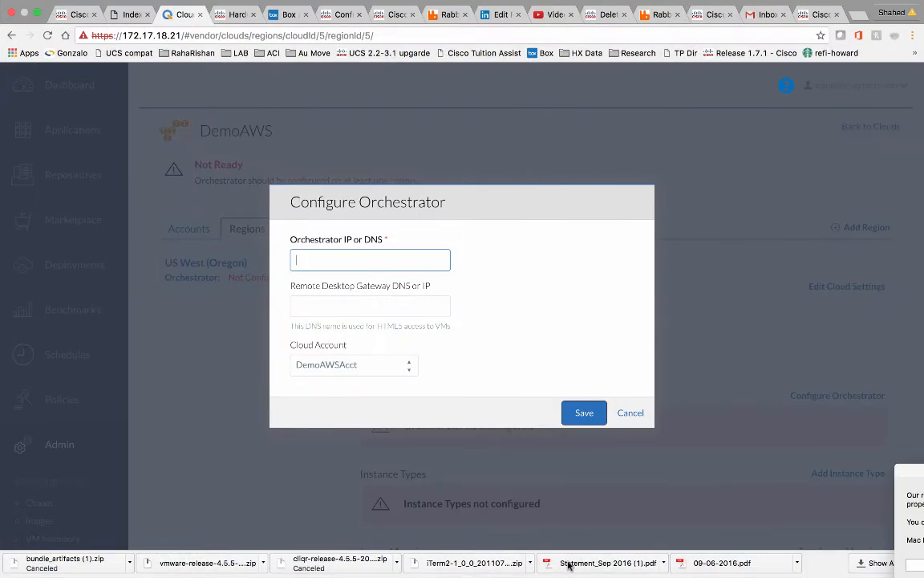
Copy demo-aws-cco's public IP 54.148.178.93 from EC2 into the Orchestrator IP field.
left_click(403, 264)
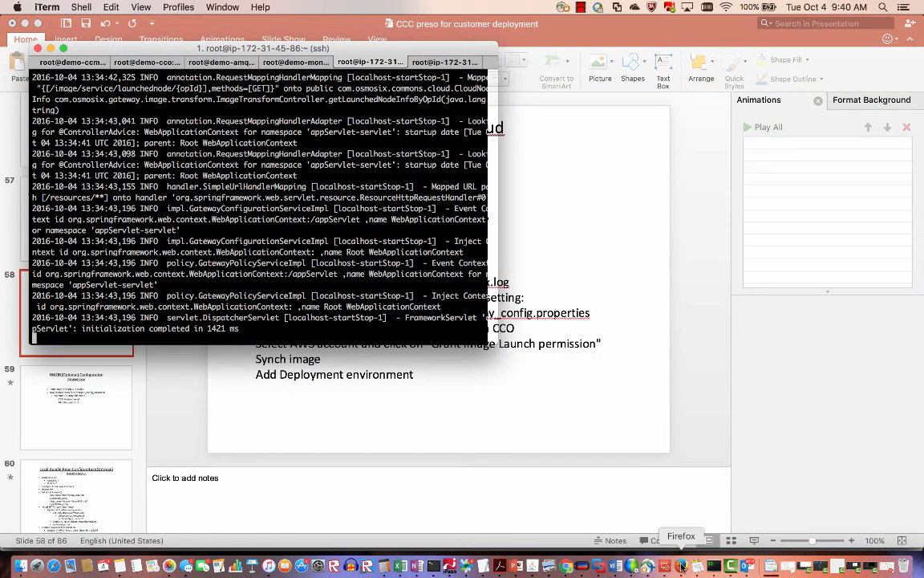
left_click(681, 566)
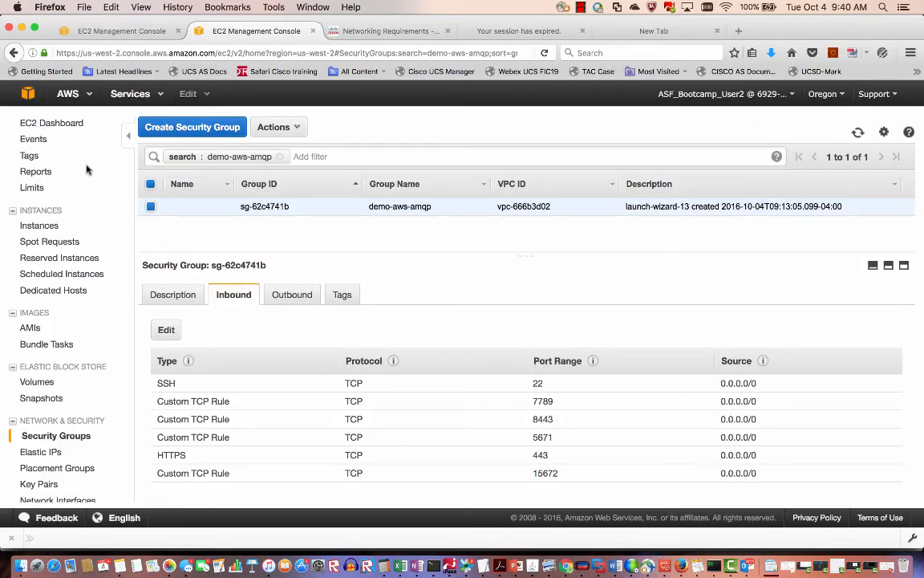
left_click(81, 226)
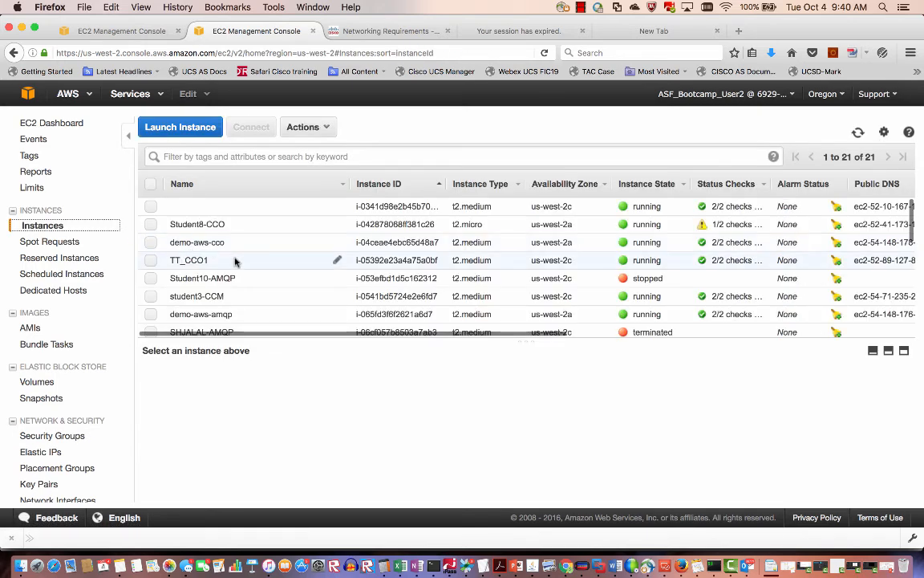
left_click(200, 242)
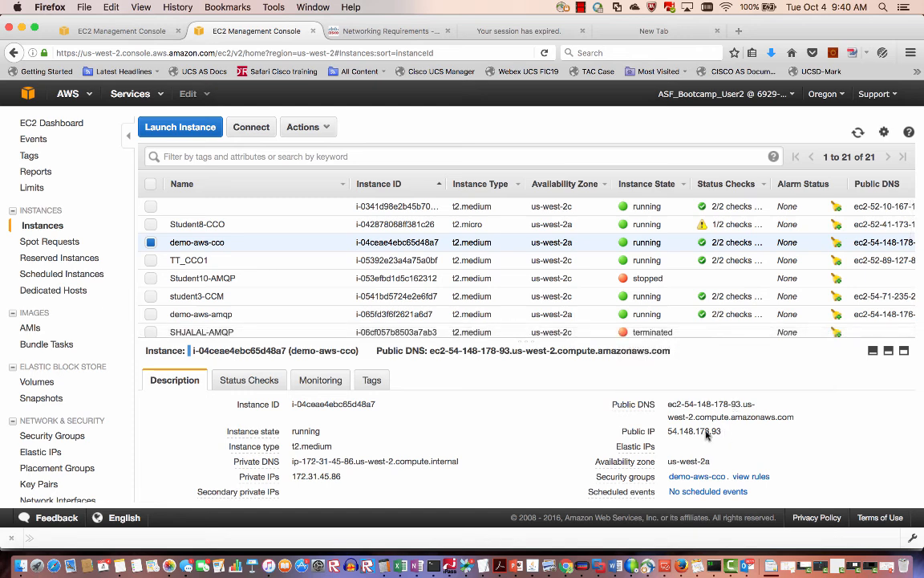
left_click_drag(708, 433, 668, 433)
key("super+c")
key("ctrl+Right")
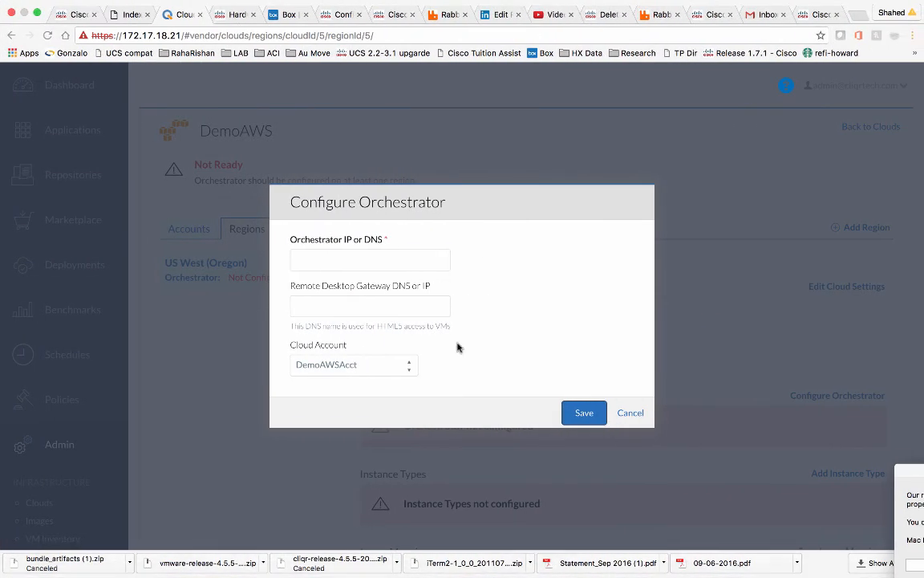
left_click(386, 263)
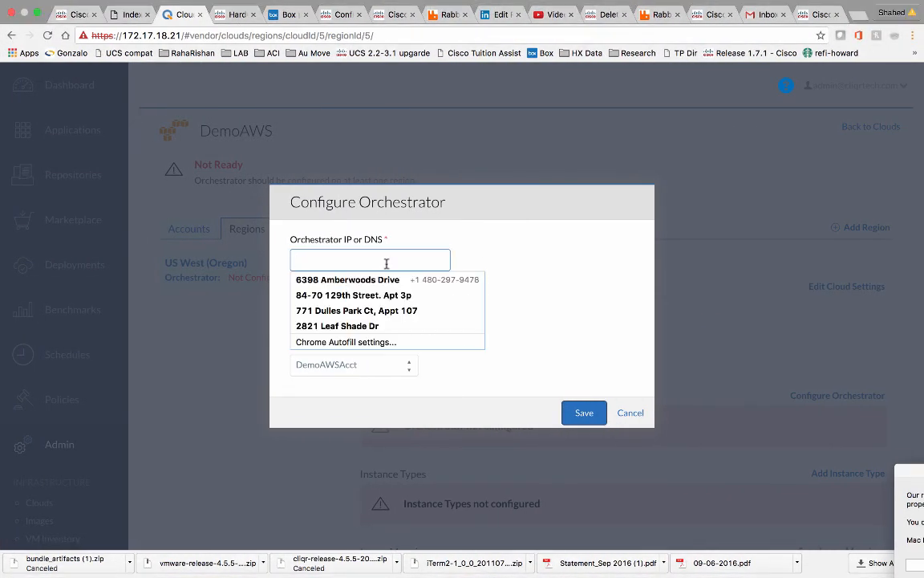
key("super+v")
Copy demo-aws-amqp's public IP 54.148.176.231 into the Remote Desktop Gateway field.
key("ctrl+Left")
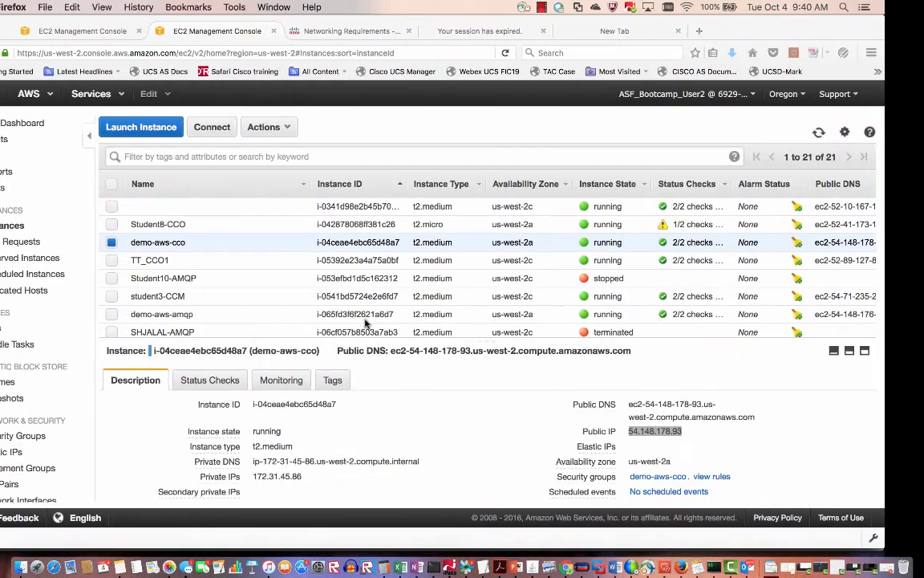
left_click(151, 241)
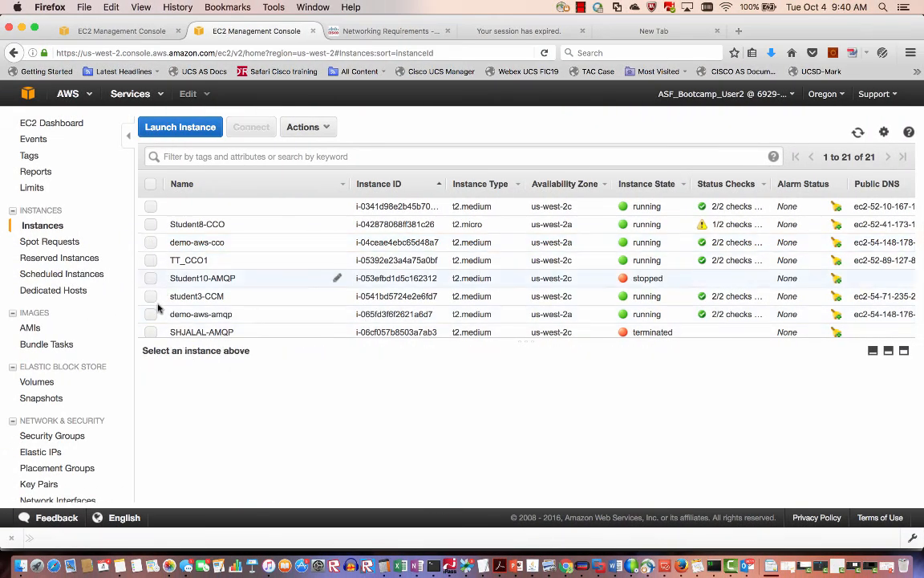
left_click(151, 314)
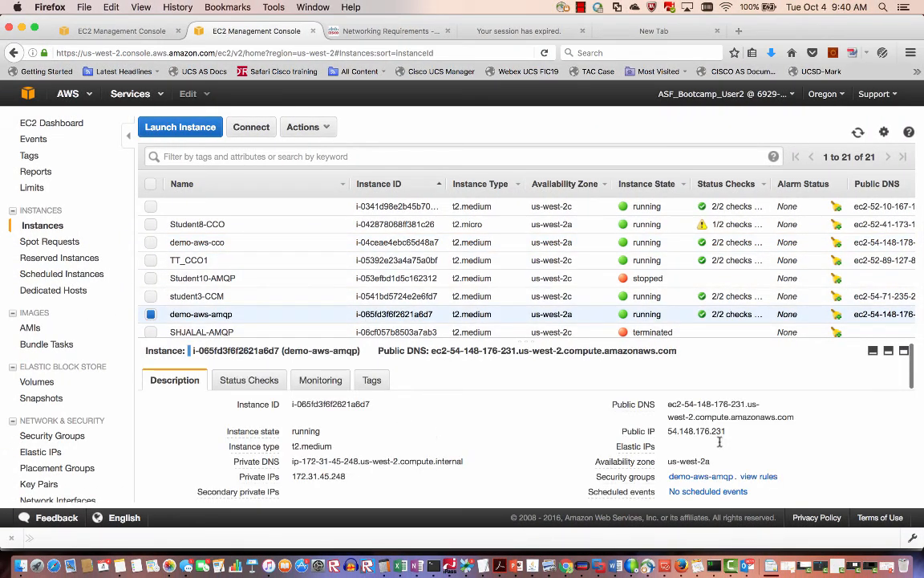
left_click_drag(724, 432, 665, 433)
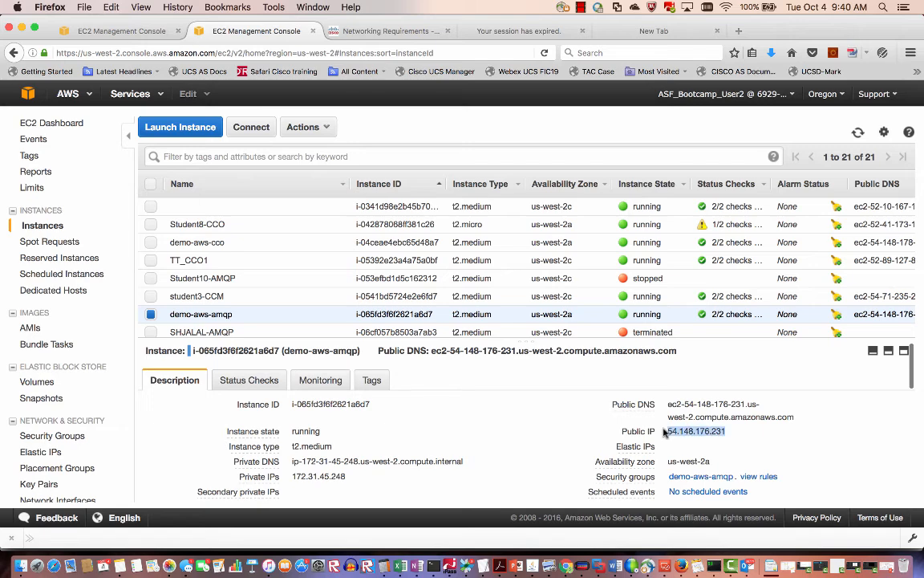
key("super+c")
key("ctrl+Right")
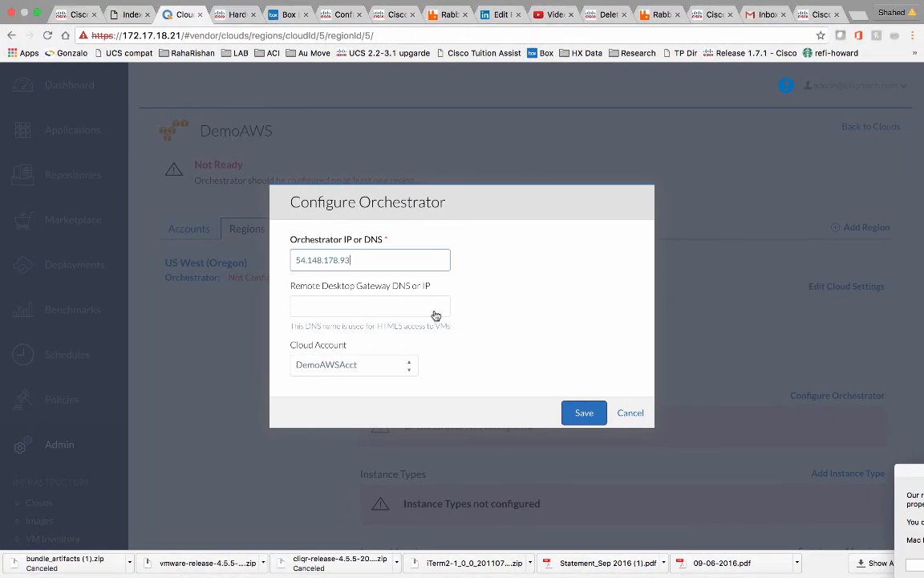
left_click(424, 302)
key("super+v")
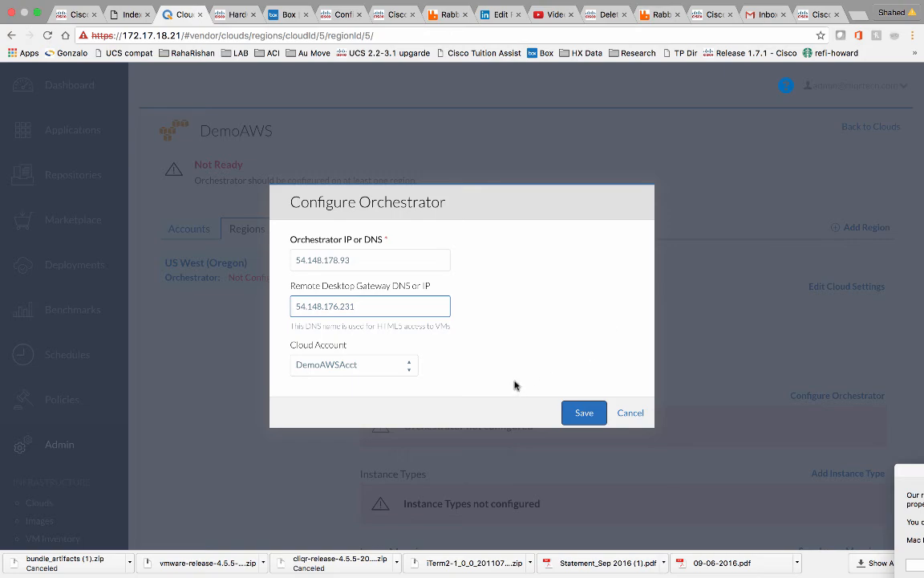
key("ctrl+Left")
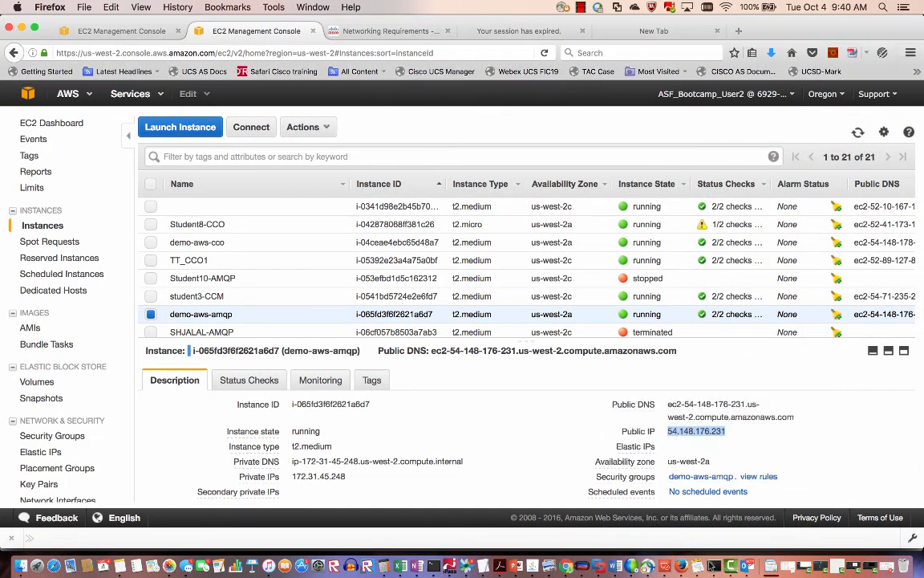
left_click(713, 567)
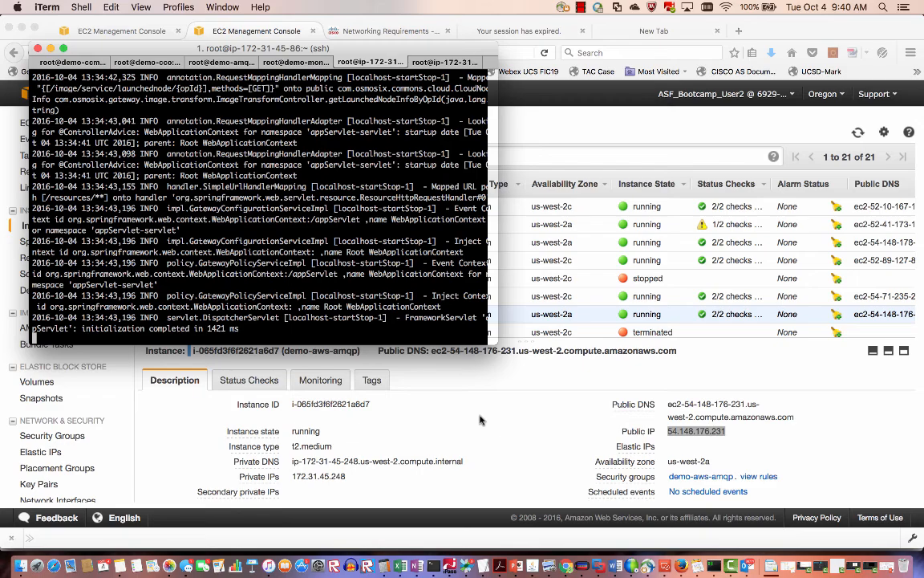
key("ctrl+Right")
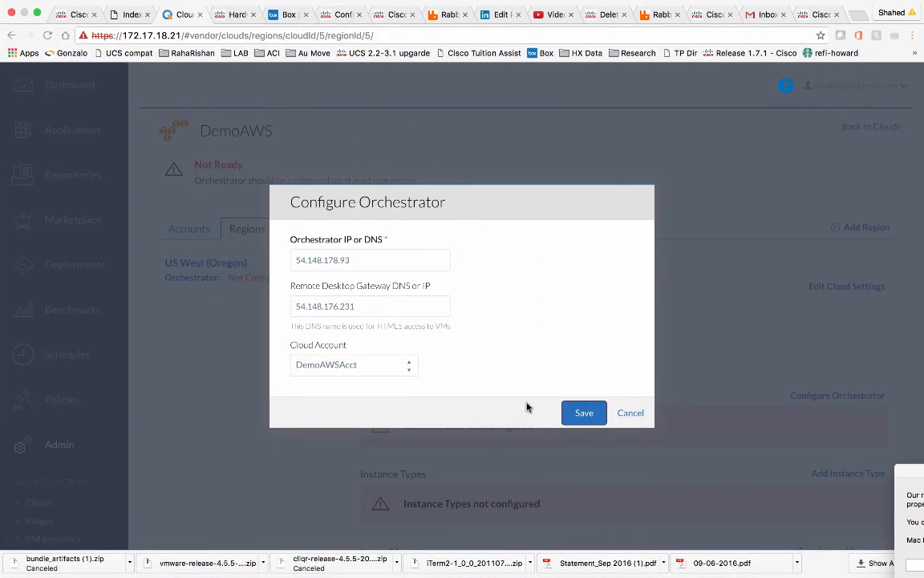
Save the orchestrator configuration, check the log for gateway activity, then suspend the osmosix.log tail.
left_click(584, 412)
key("ctrl+Left")
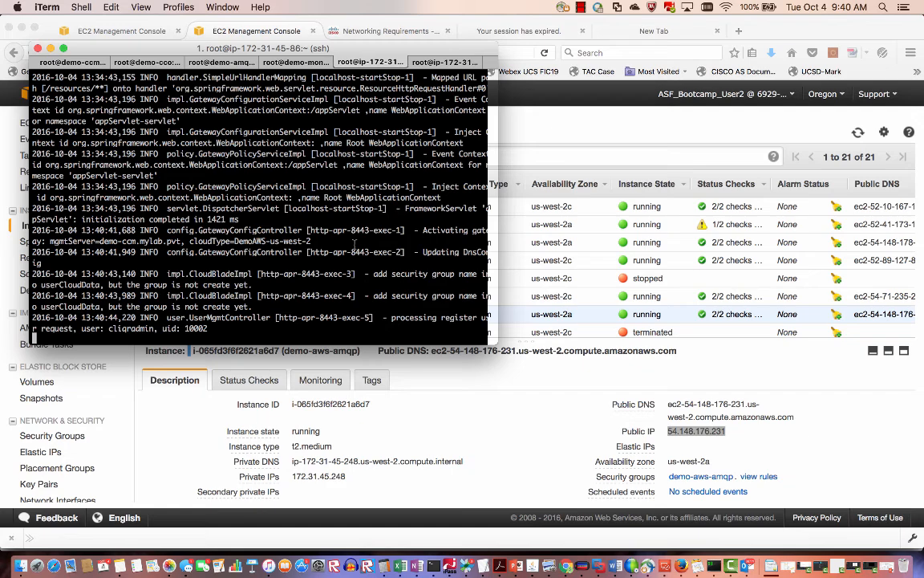
key("ctrl+Right")
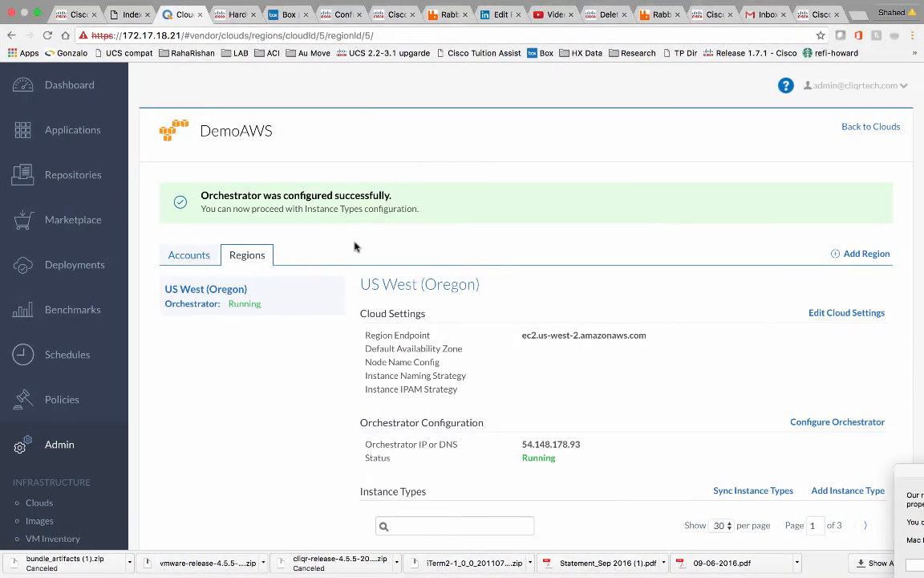
scroll(446, 401, "down", 3)
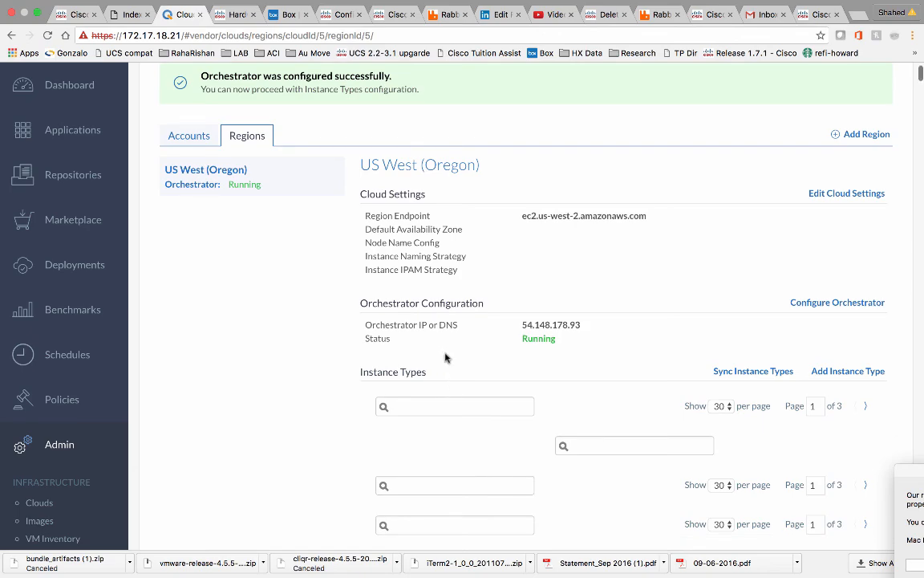
key("ctrl+Left")
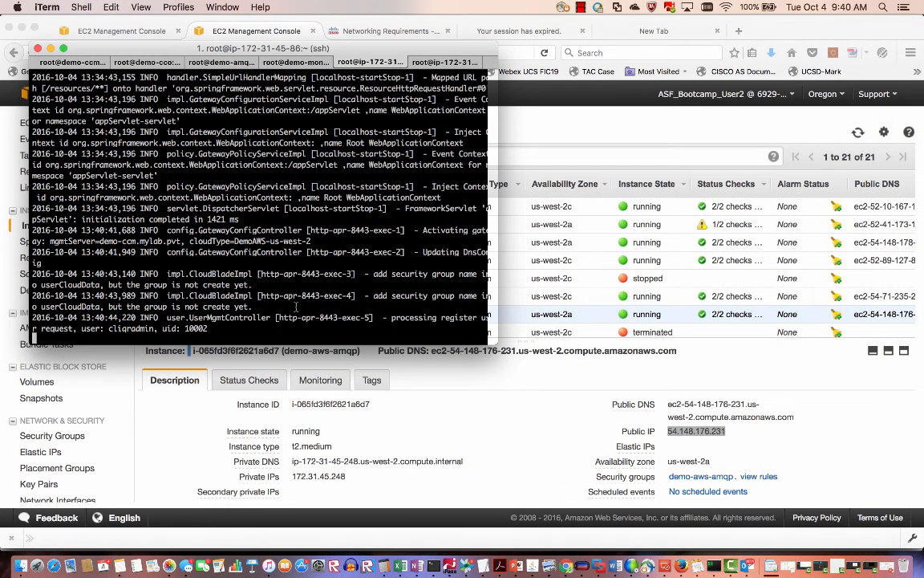
key("ctrl+z")
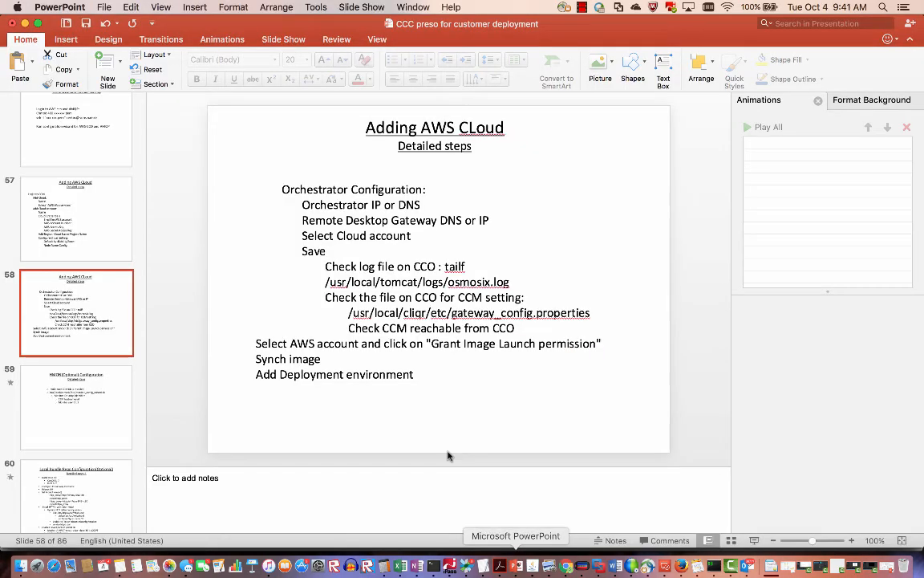
Select the gateway_config.properties path on slide 58, then bring the root shell back.
left_click(468, 565)
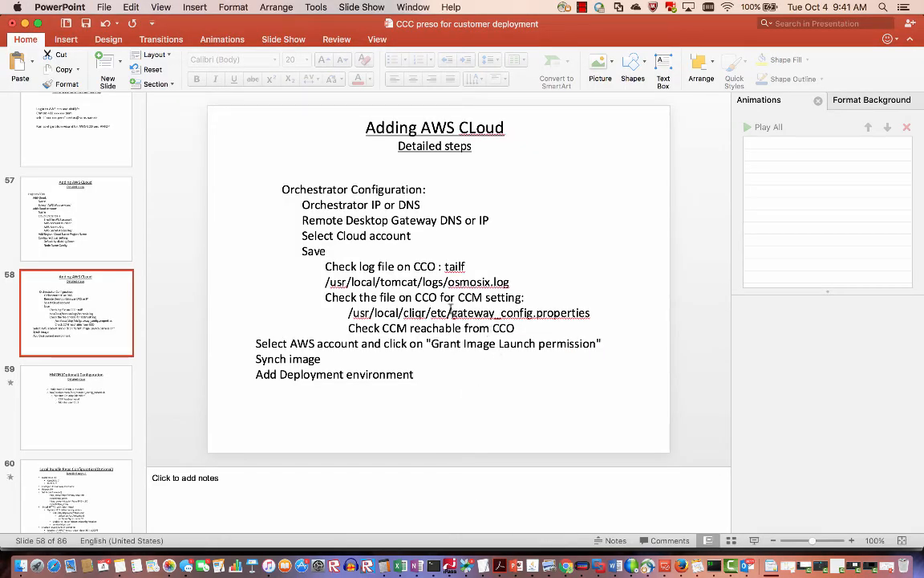
left_click(350, 313)
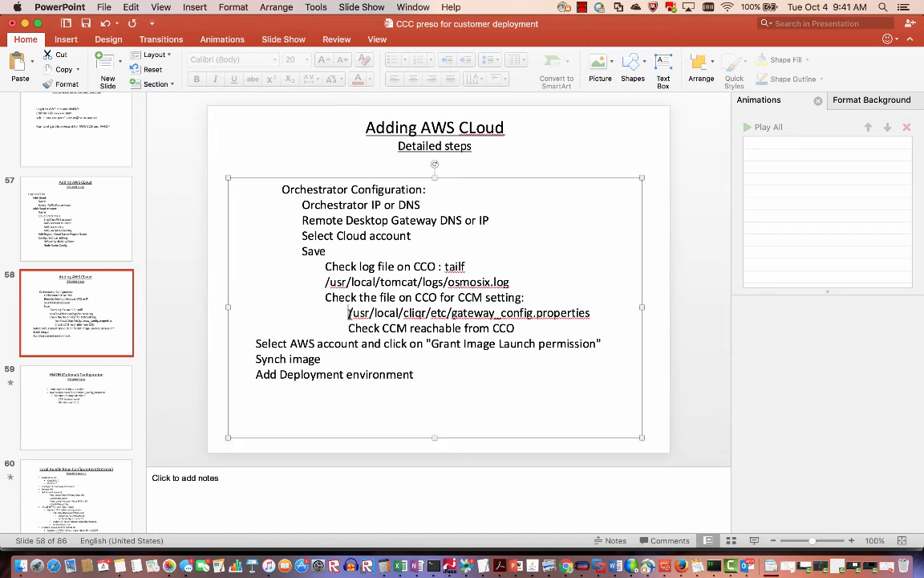
left_click_drag(350, 313, 502, 310)
key("super+c")
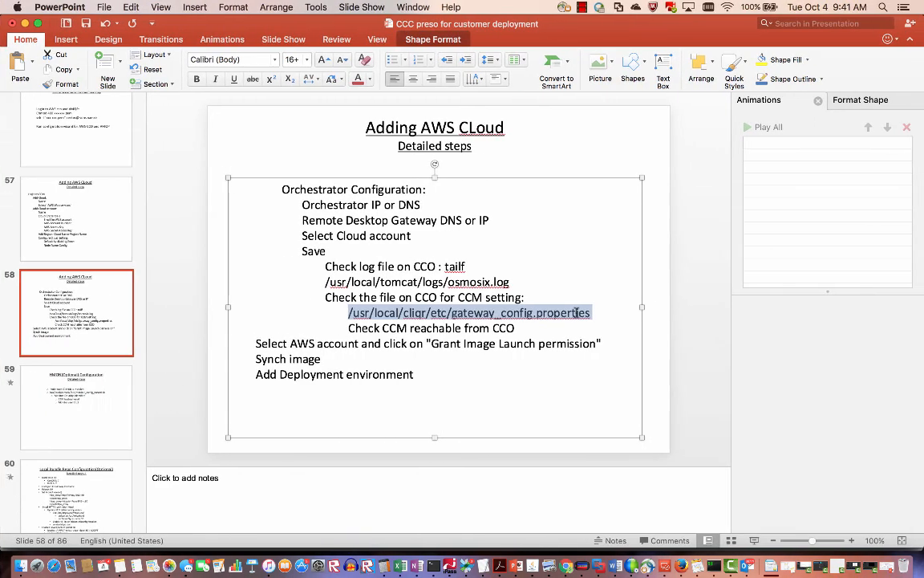
key("super+Tab")
key("ctrl+Left")
left_click(713, 569)
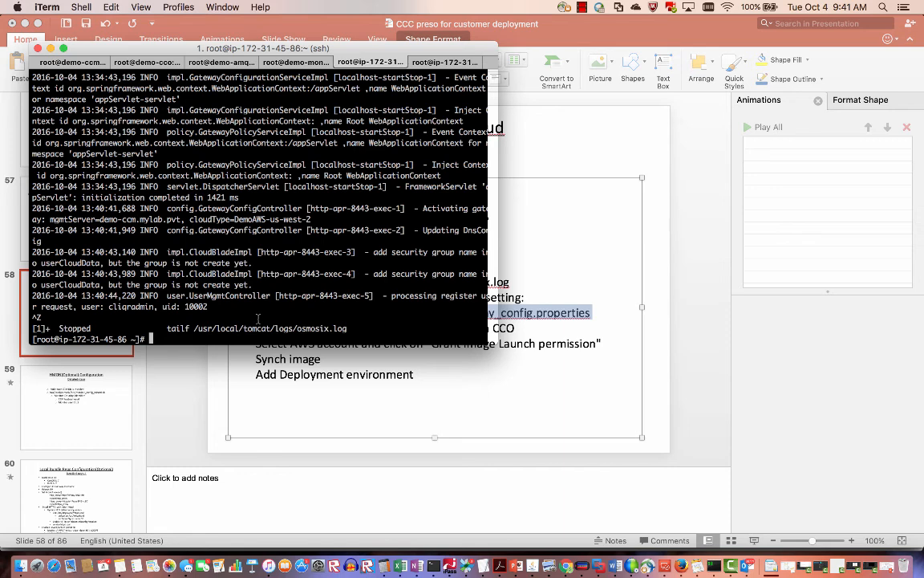
Print the gateway_config.properties file in iTerm with cat and the pasted path.
type("cat")
key("super+v")
key("Return")
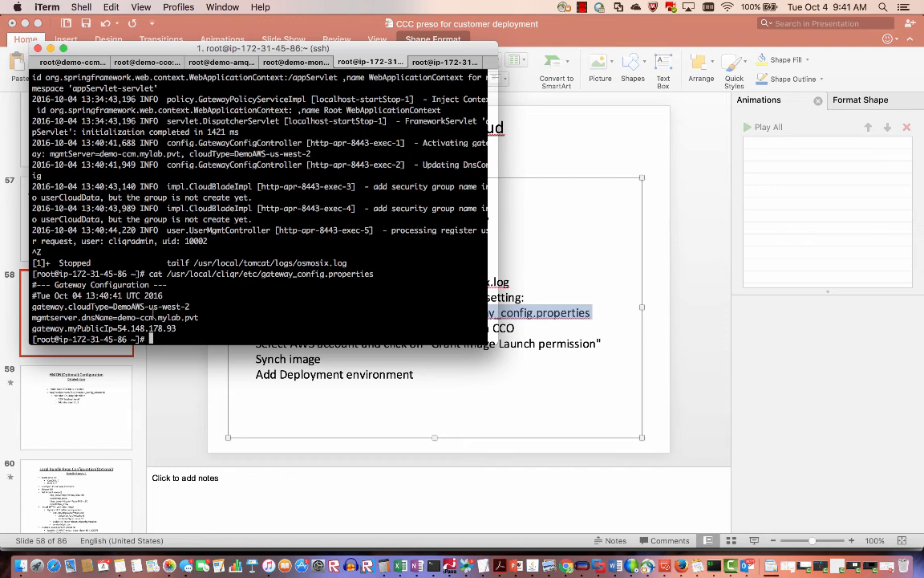
Highlight the CCM host name demo-ccm.mylab.pvt in the output and return to the slides.
left_click_drag(157, 318, 139, 318)
left_click(204, 318)
left_click_drag(203, 318, 117, 328)
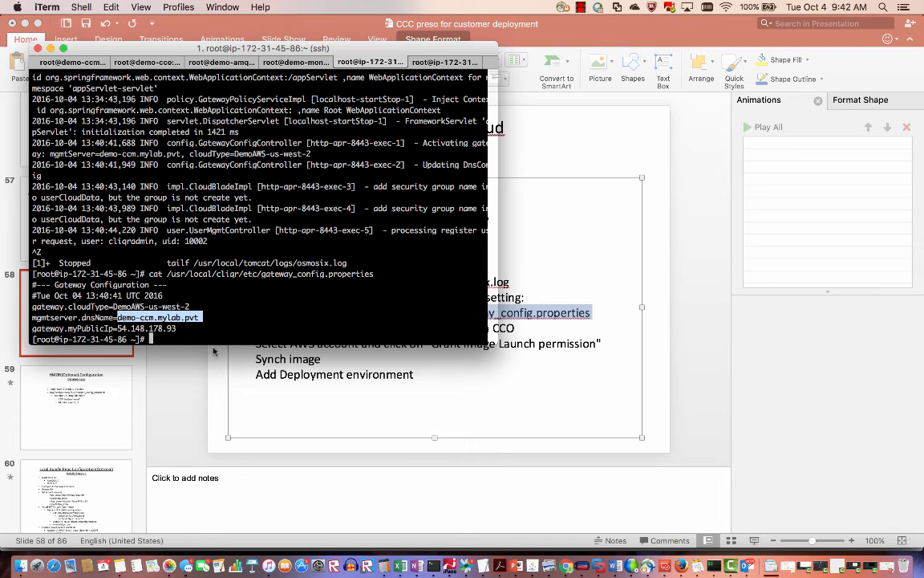
left_click(197, 318)
left_click_drag(197, 318, 121, 318)
left_click(408, 371)
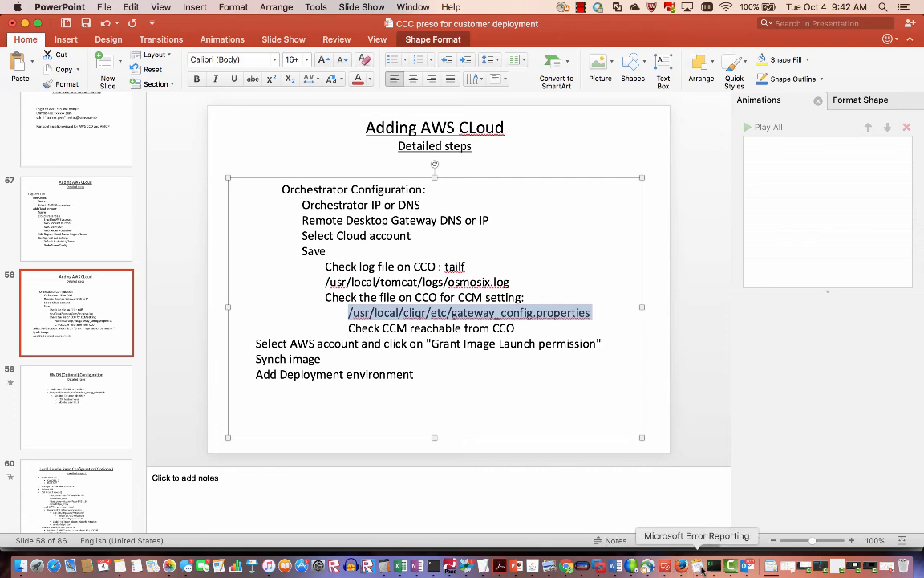
Sync DemoAWS's US West (Oregon) instance types, then show its DemoAWSAcct account list.
left_click(567, 568)
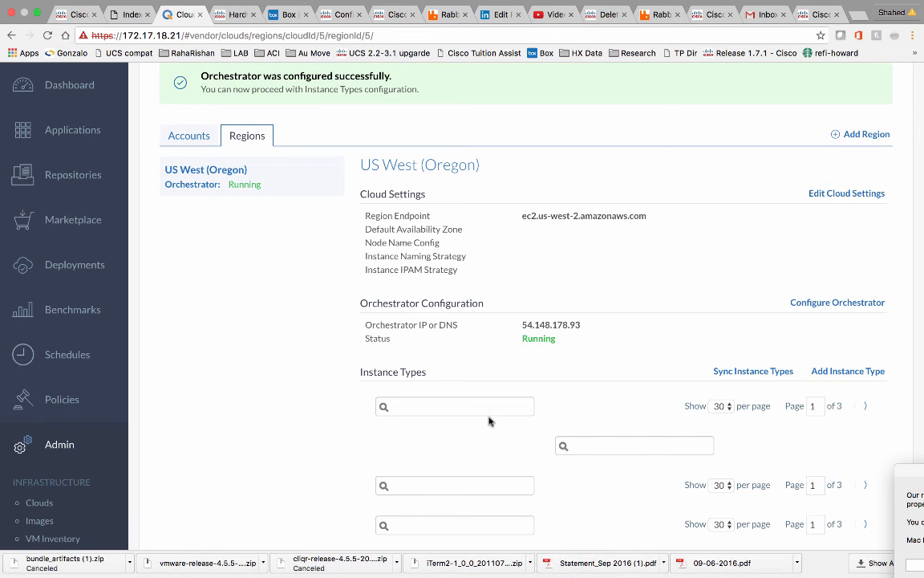
scroll(490, 421, "down", 2)
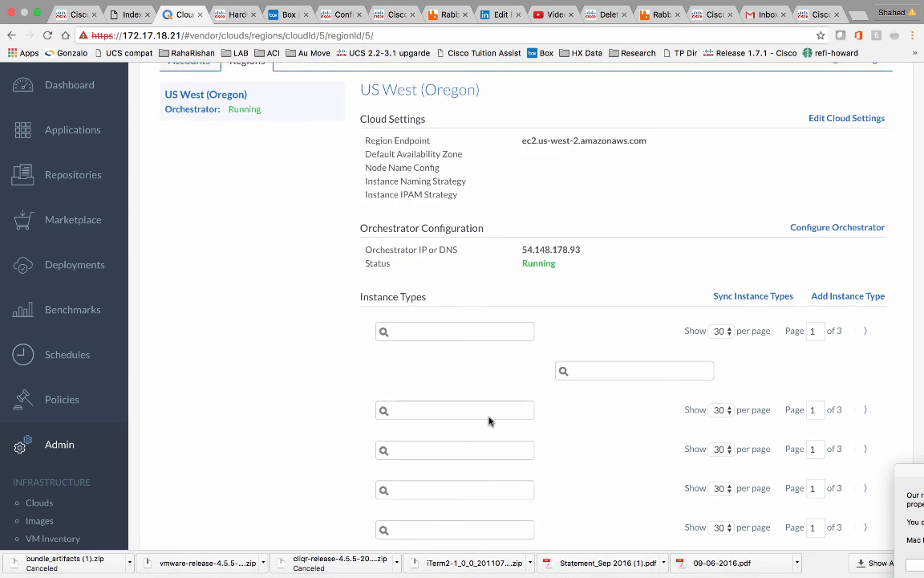
left_click(738, 297)
scroll(647, 302, "up", 2)
scroll(646, 302, "down", 3)
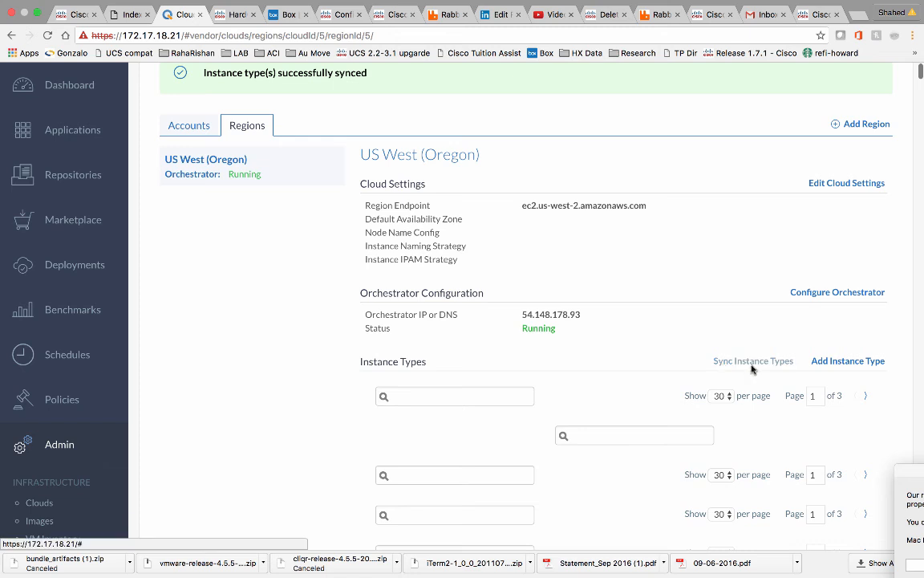
left_click(185, 126)
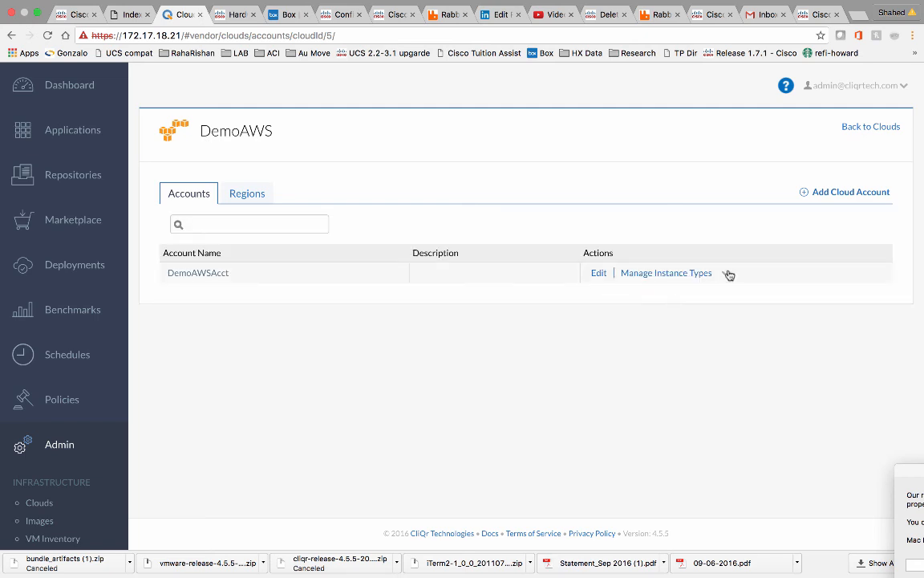
Grant image launch permissions to the DemoAWSAcct account.
left_click(727, 275)
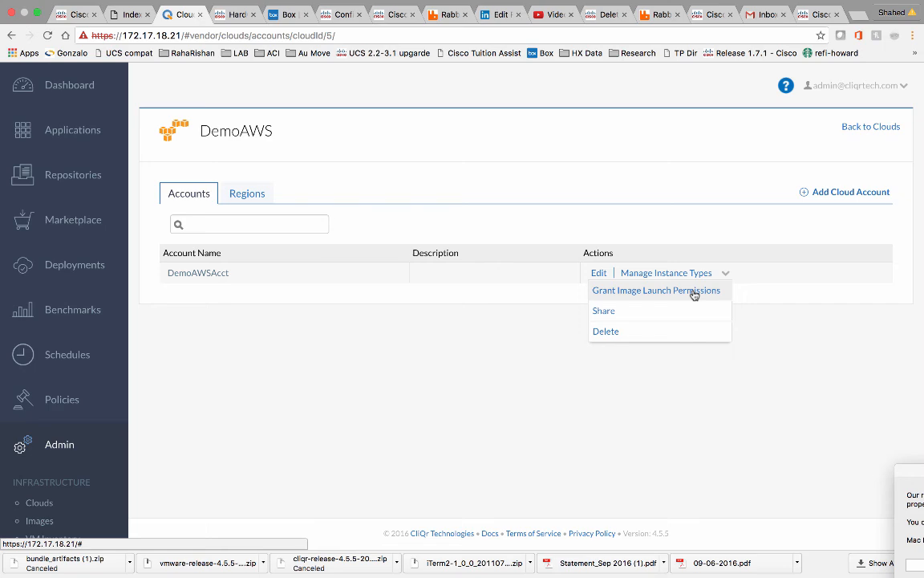
left_click(694, 294)
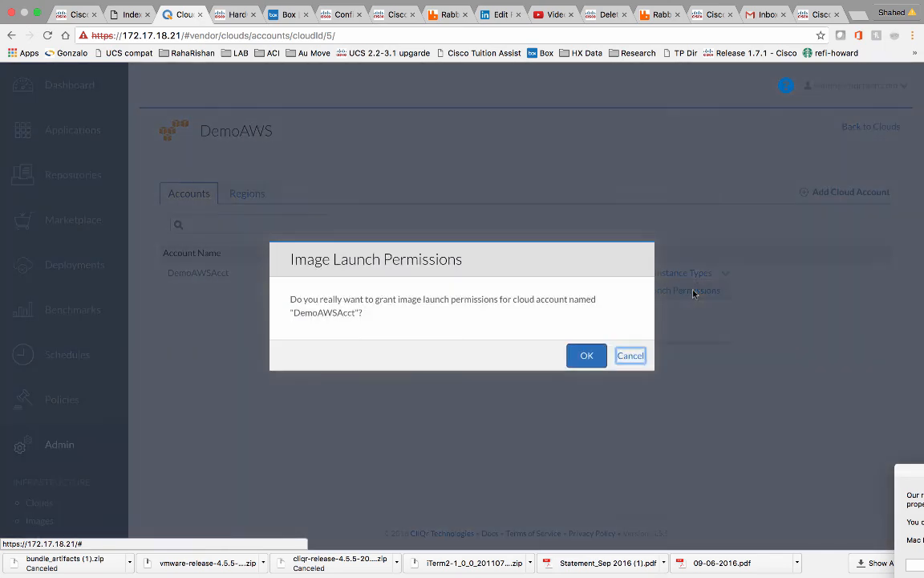
left_click(585, 357)
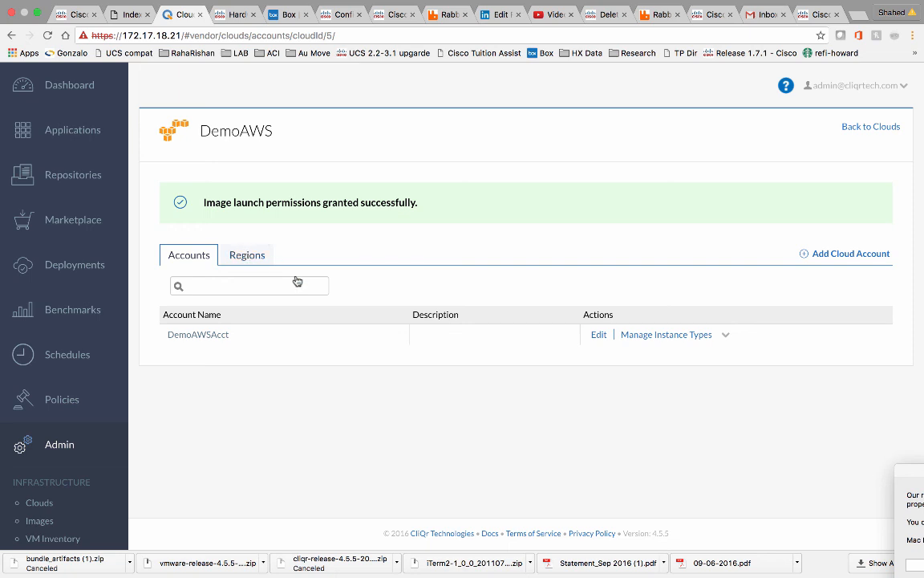
Review the synced instance types listed on the US West (Oregon) region page.
left_click(260, 257)
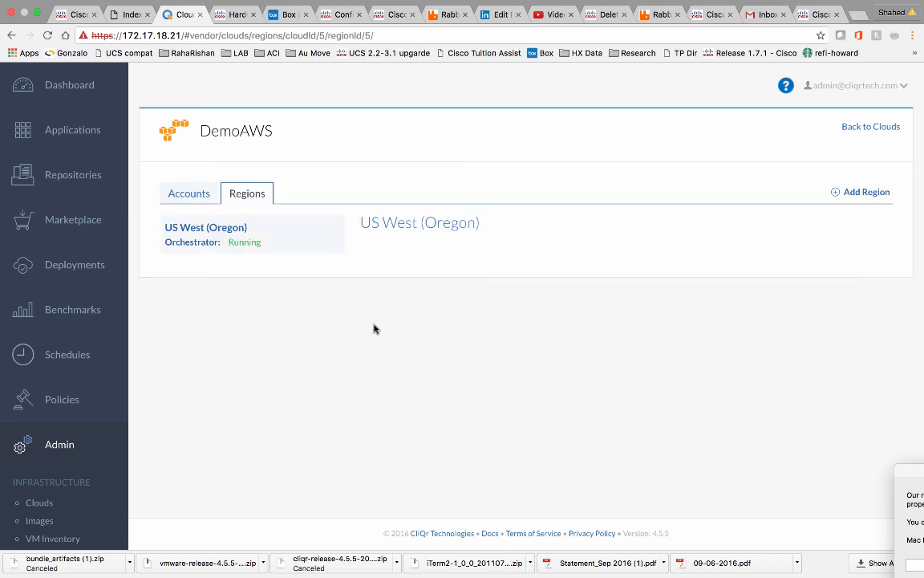
scroll(374, 324, "down", 3)
scroll(373, 324, "down", 5)
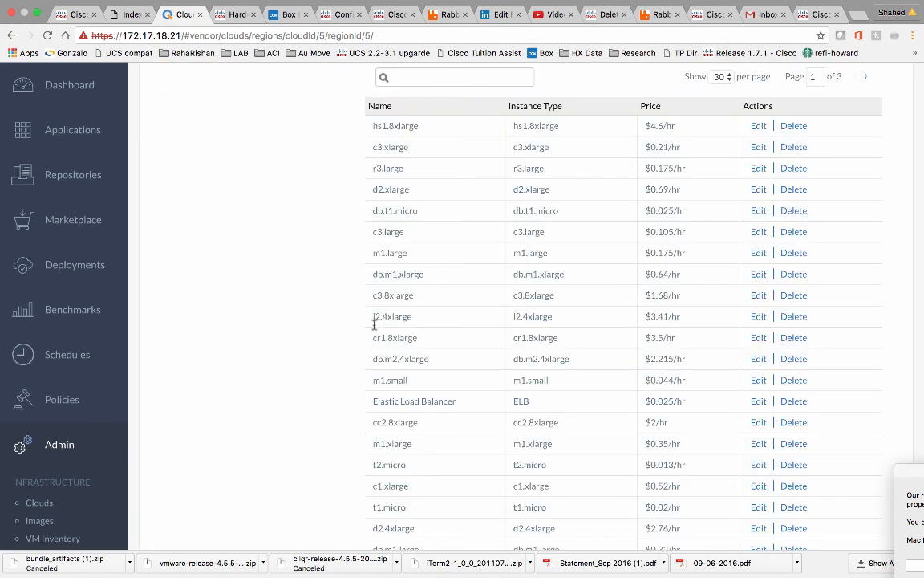
scroll(373, 324, "down", 1)
scroll(374, 325, "up", 2)
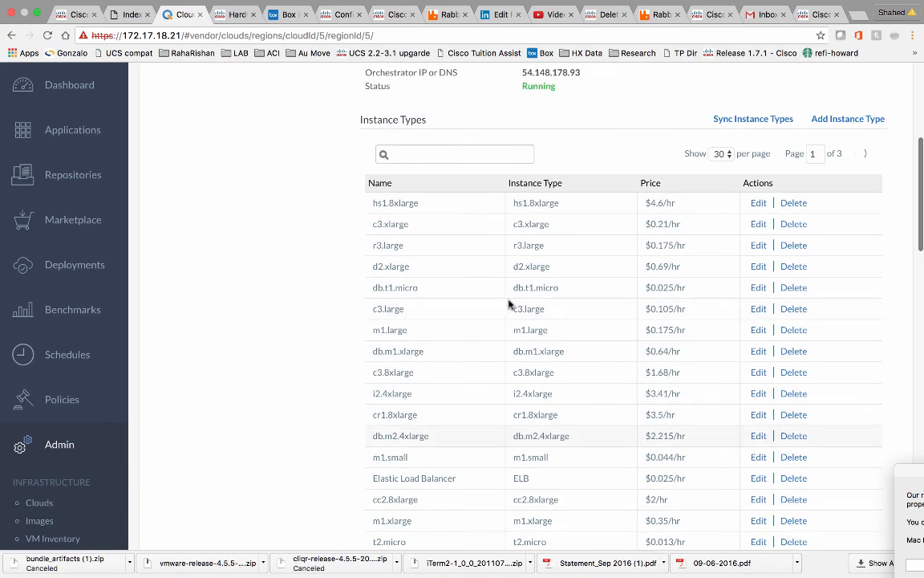
scroll(509, 304, "up", 5)
scroll(509, 304, "down", 3)
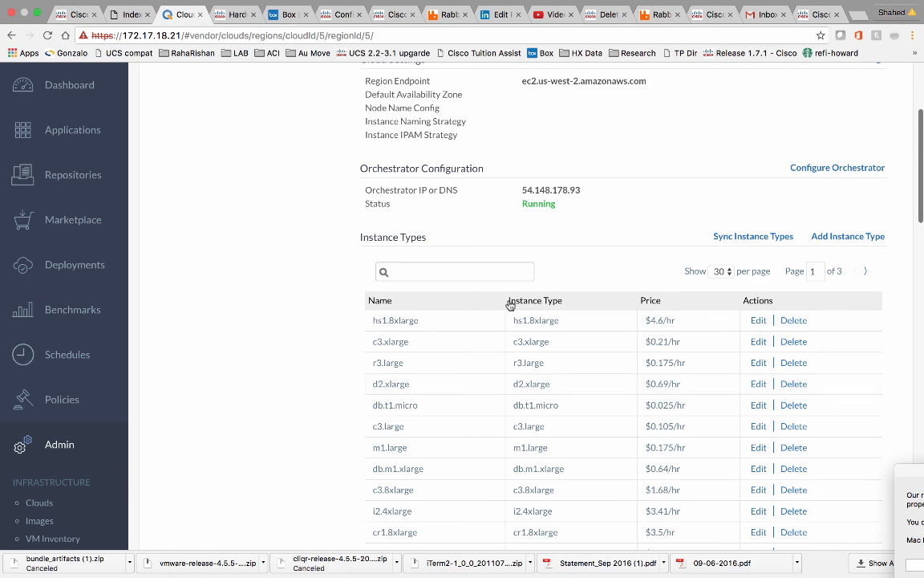
Inspect the hs1.8xlarge instance type settings without saving, then go to Deployments.
left_click(758, 322)
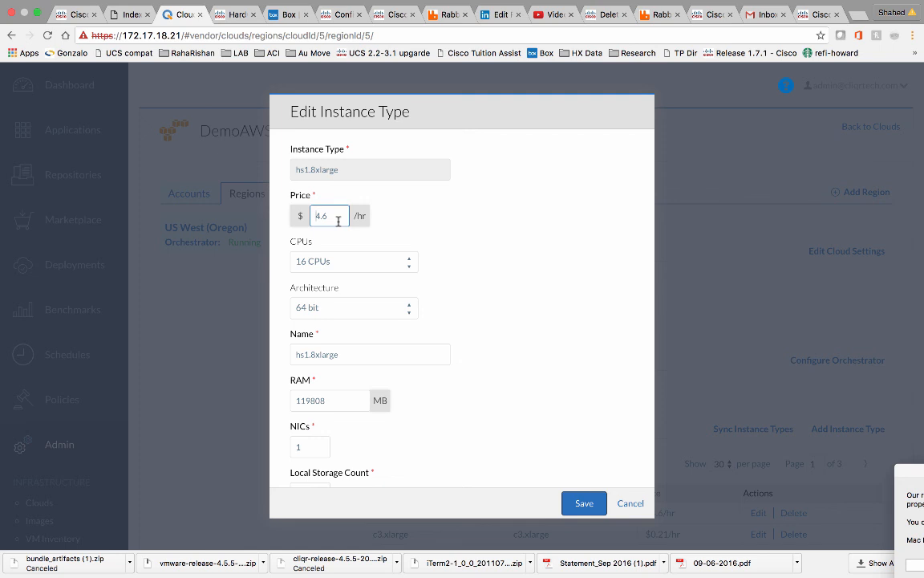
left_click(632, 504)
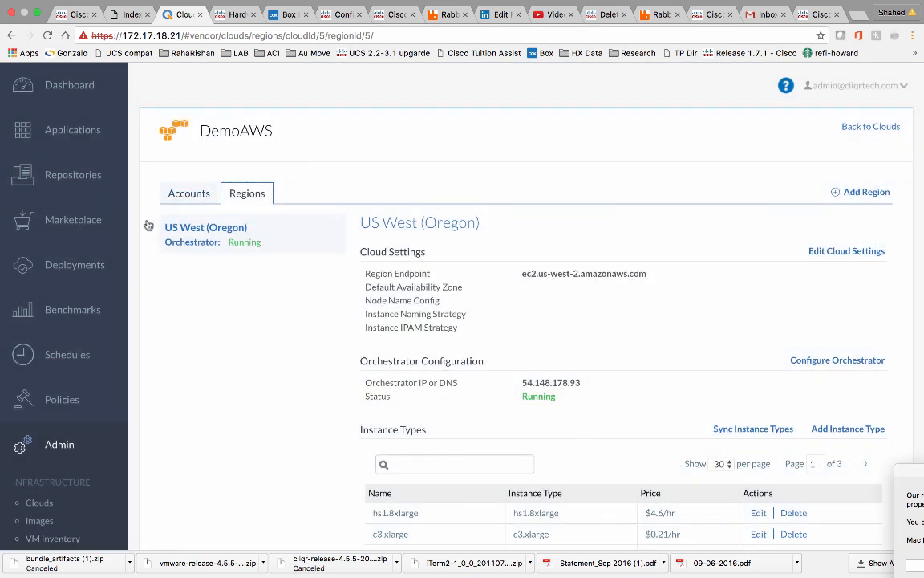
left_click(80, 268)
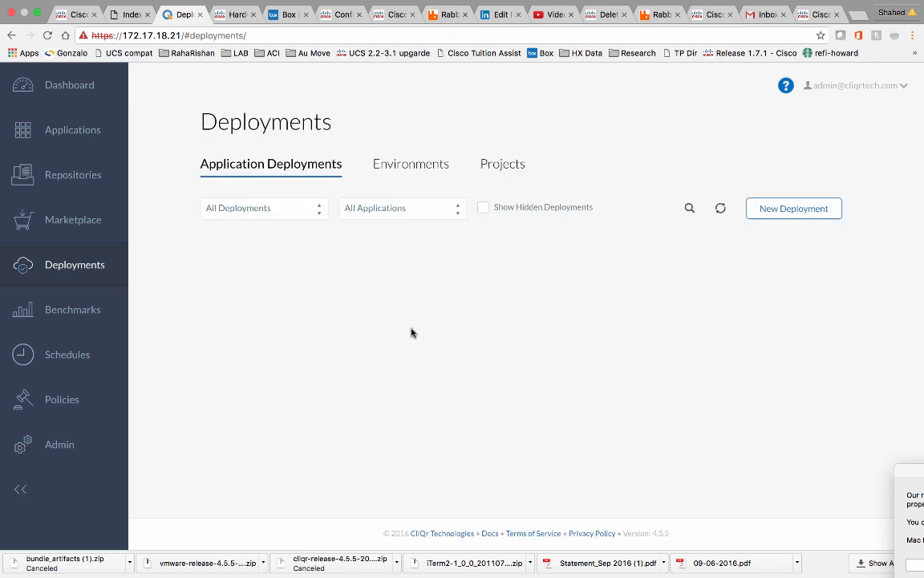
Start a new deployment environment named VMWareDeploy.
left_click(426, 167)
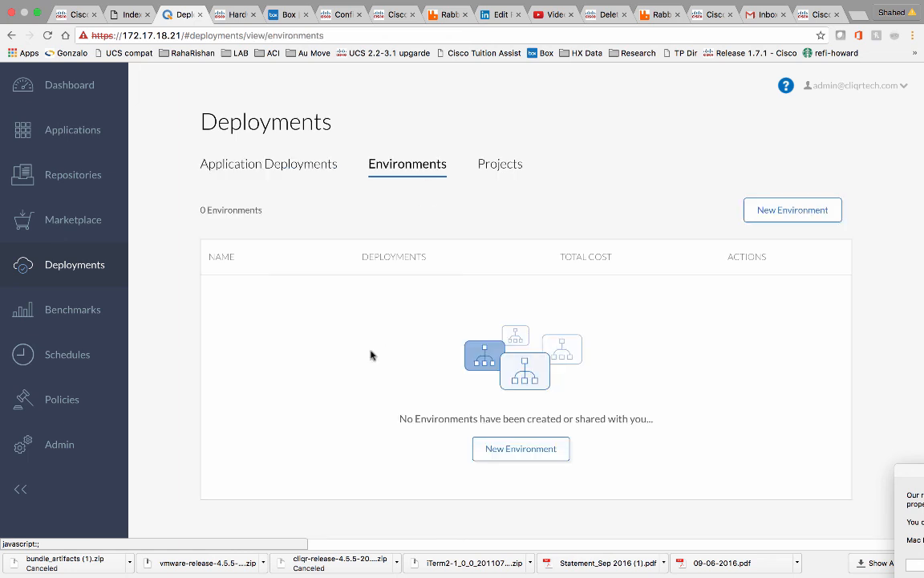
left_click(521, 449)
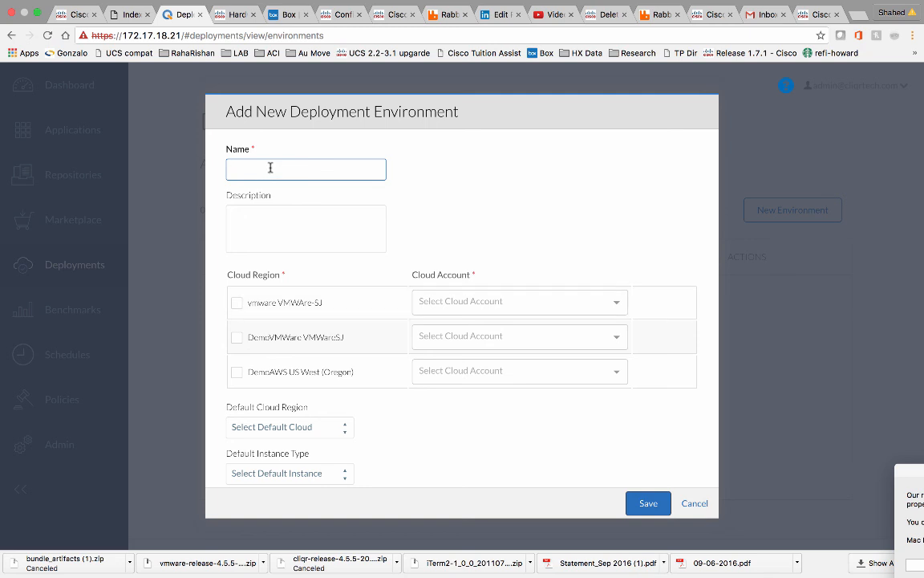
left_click(271, 168)
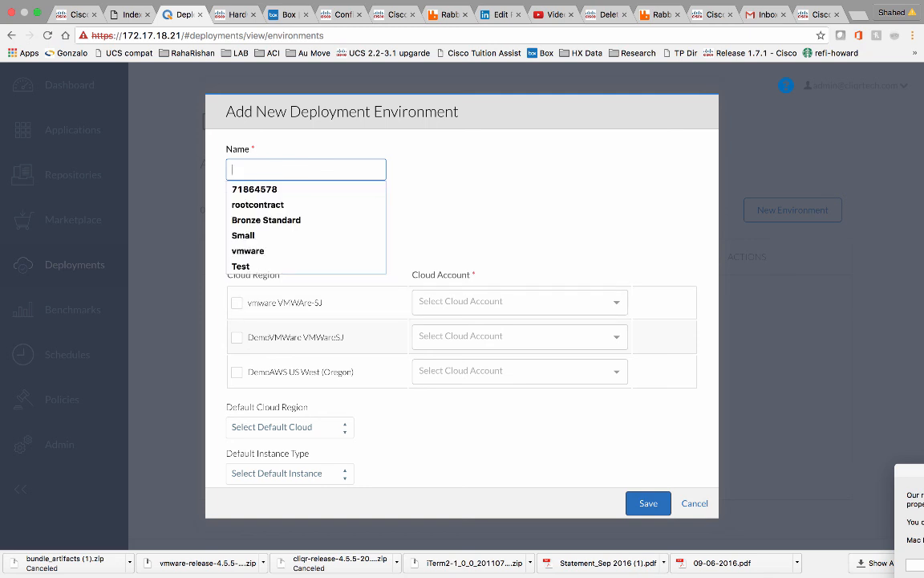
type("VMWare")
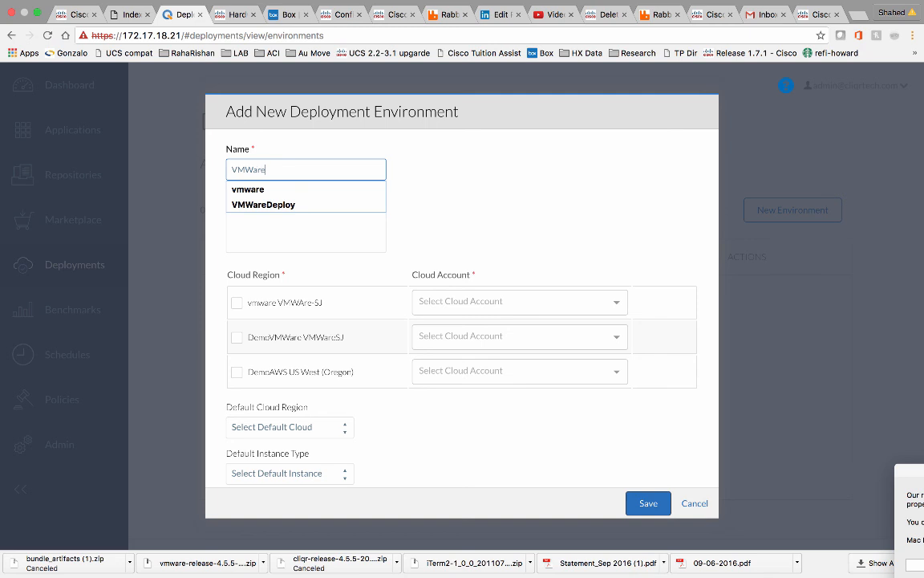
left_click(263, 206)
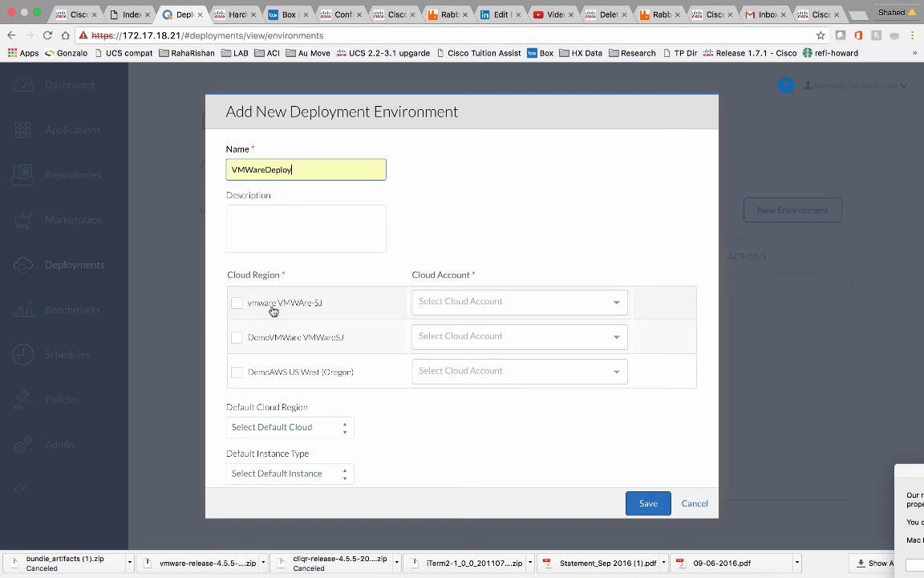
Enable the DemoVMWare VMWareSJ region with the VMWareDemoAcct account.
left_click(236, 304)
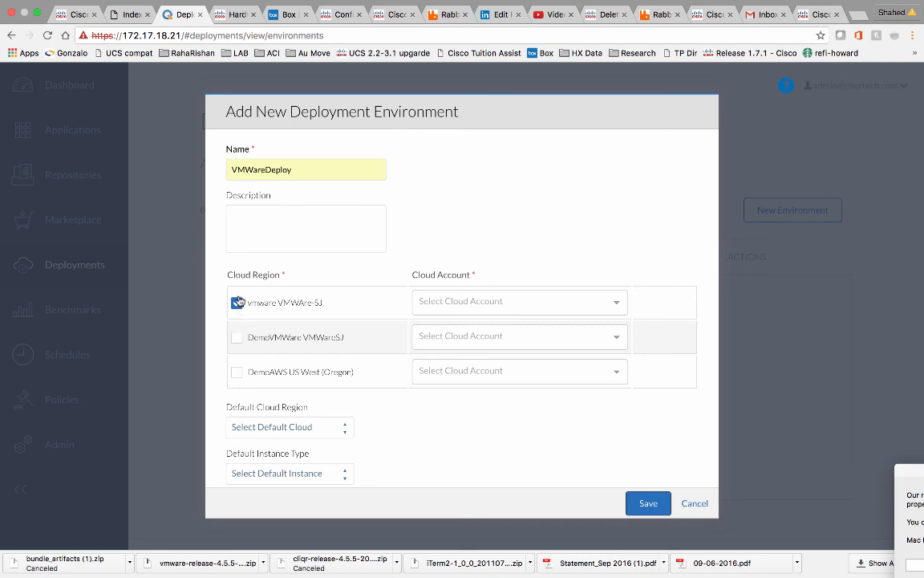
left_click(237, 336)
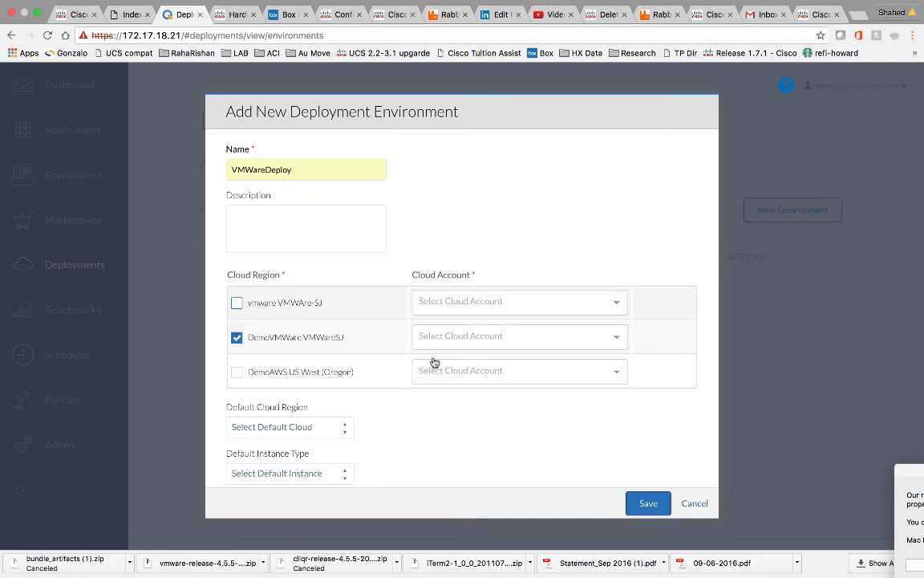
left_click(621, 341)
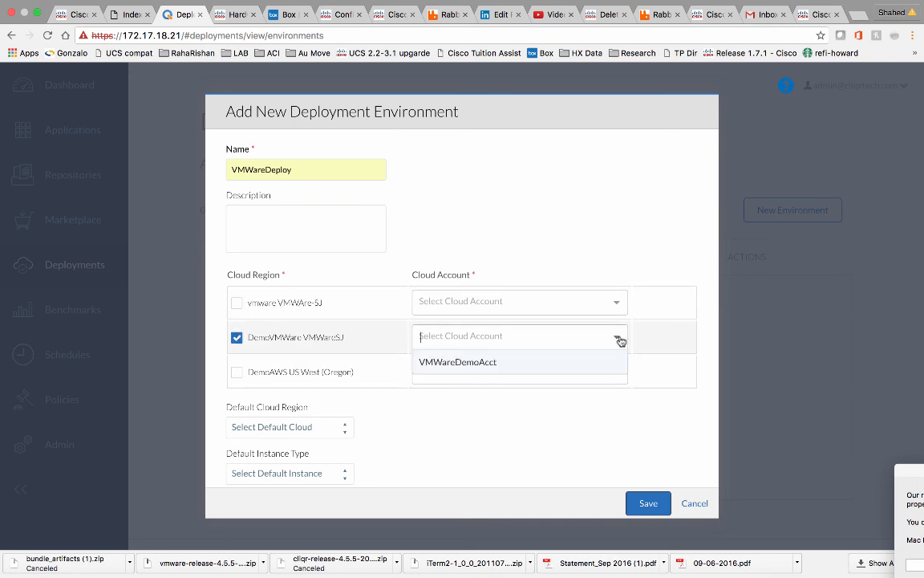
left_click(530, 367)
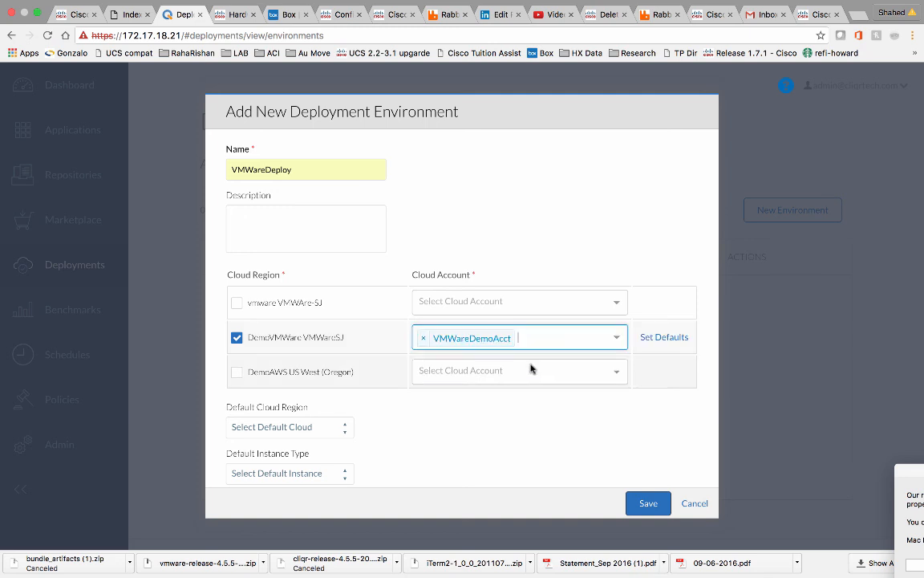
Default the account to data center Pod-2, cluster Student2, datastore1 and folder /Deployments.
left_click(666, 338)
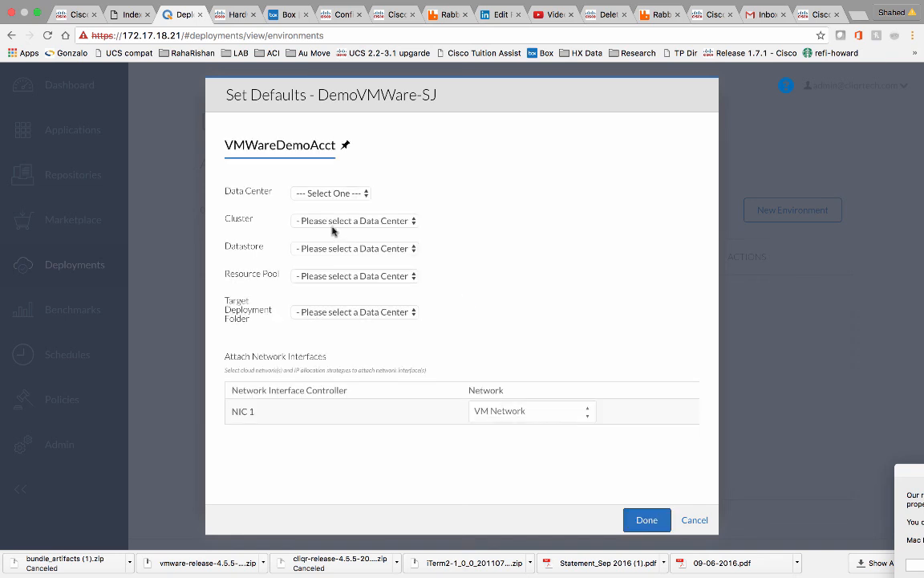
left_click(357, 197)
left_click(351, 221)
left_click(361, 224)
left_click(347, 233)
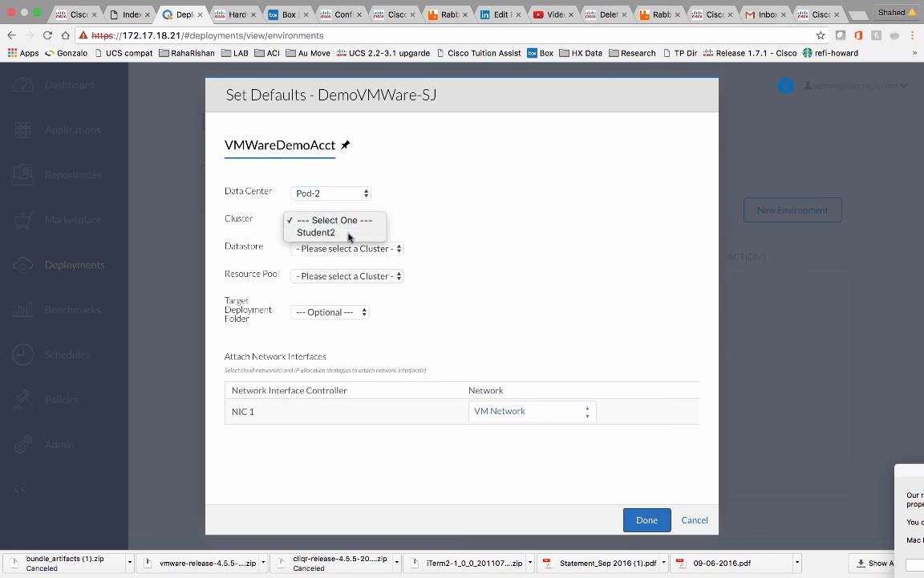
left_click(353, 249)
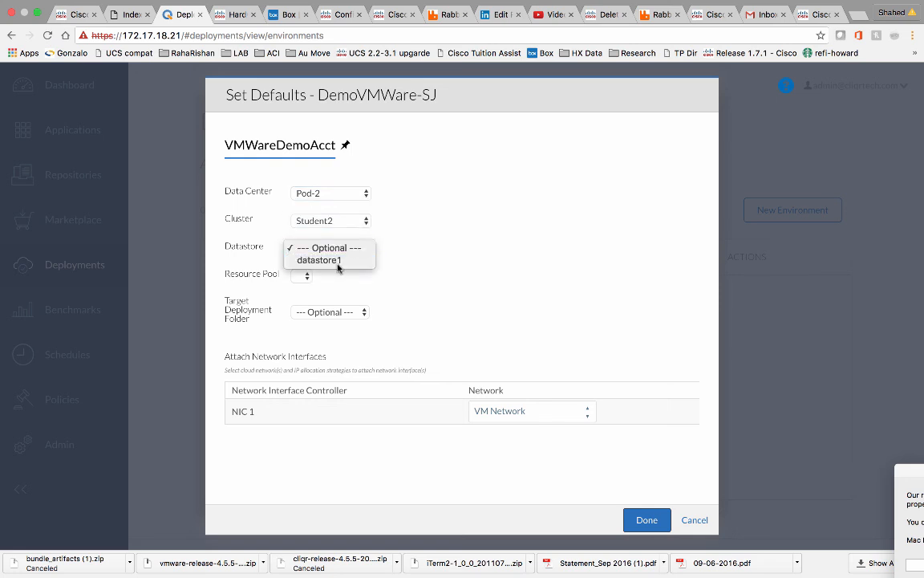
left_click(338, 269)
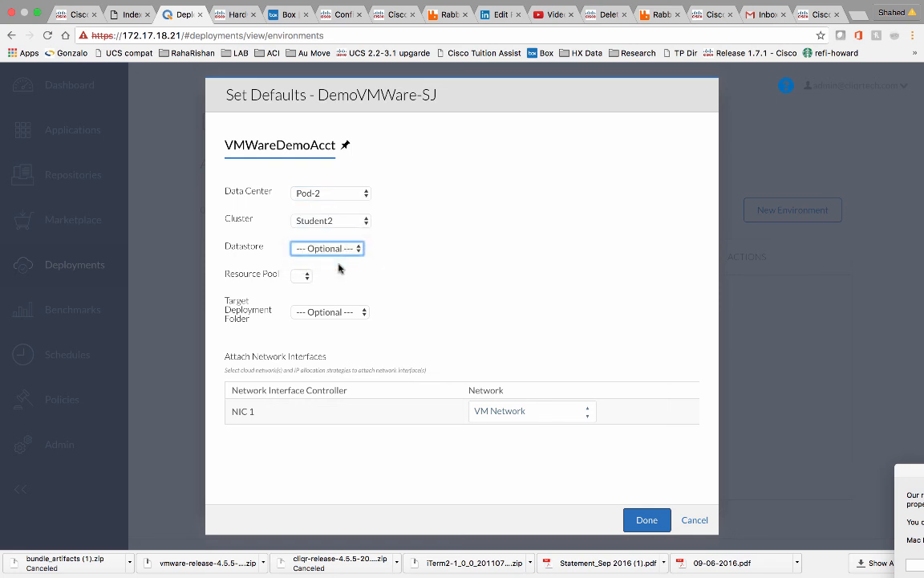
left_click(358, 311)
left_click(331, 341)
Attach NIC 1 to vlan18, confirm the defaults, and save VMWareDeploy.
left_click(586, 413)
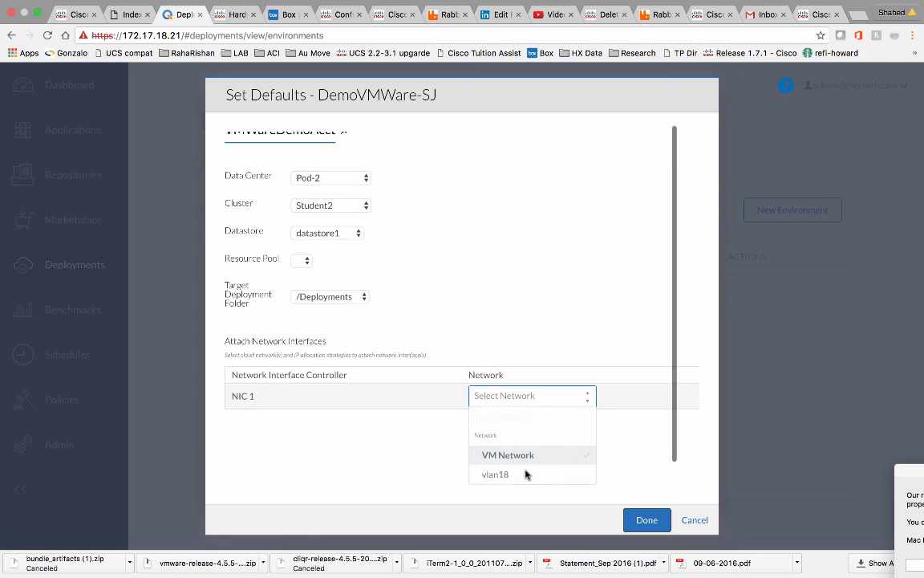
left_click(514, 477)
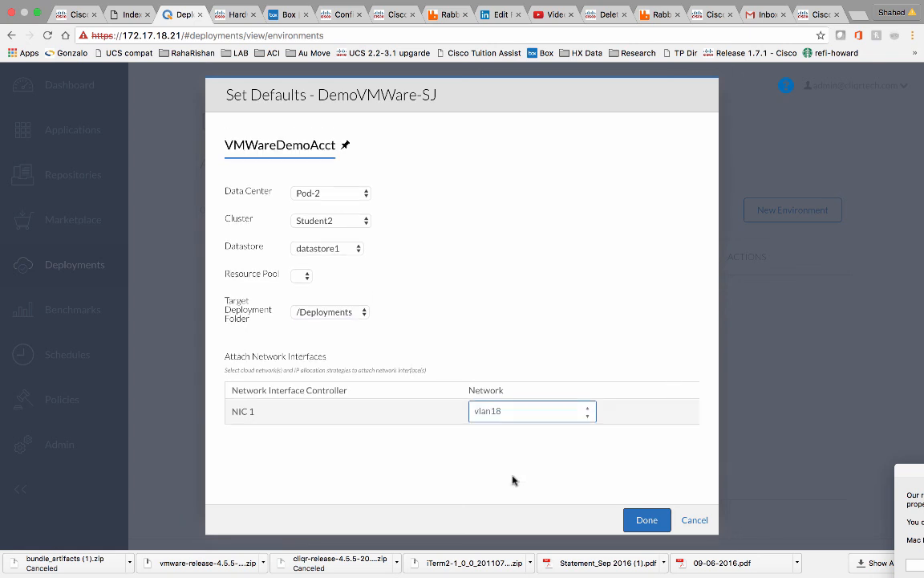
left_click(647, 520)
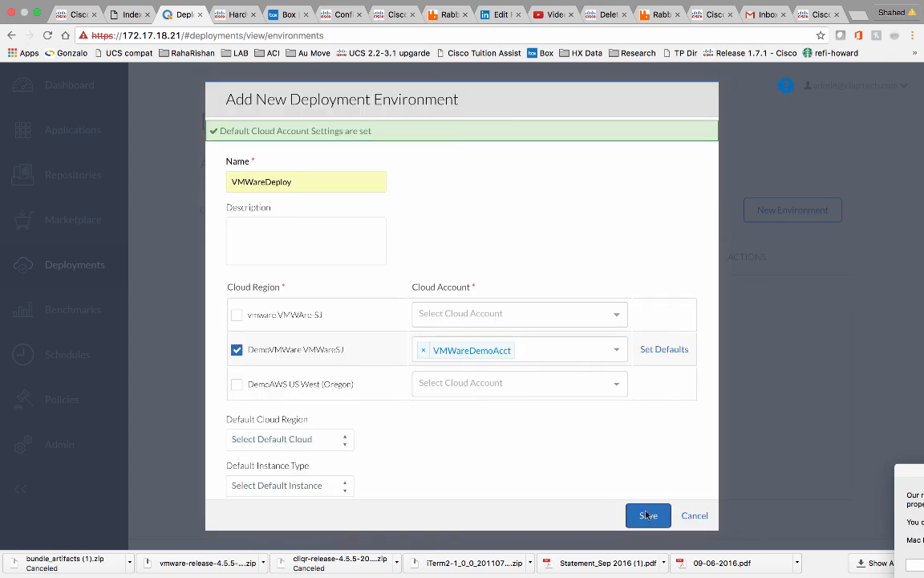
left_click(648, 516)
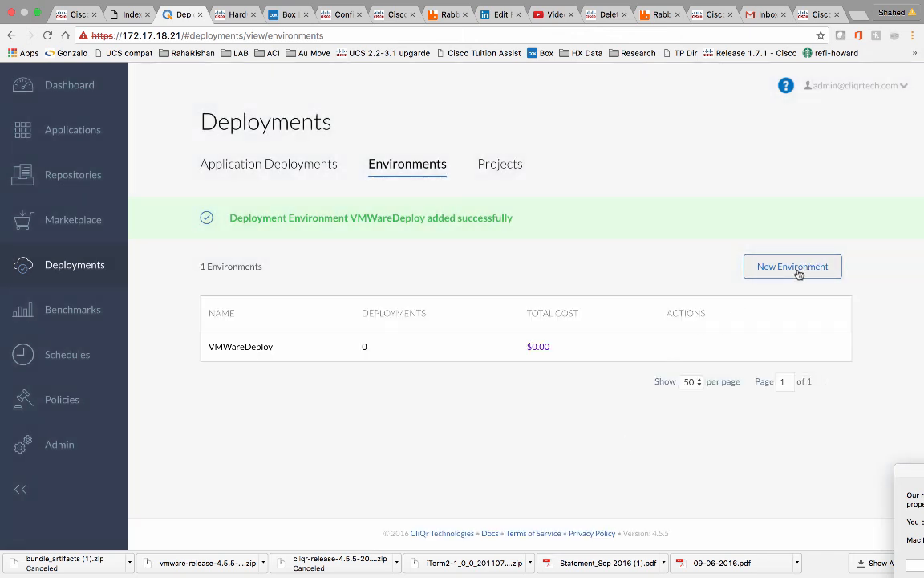
Start environment AWS-Sandbox-West-Org on DemoAWS US West (Oregon) using DemoAWSAcct.
left_click(798, 270)
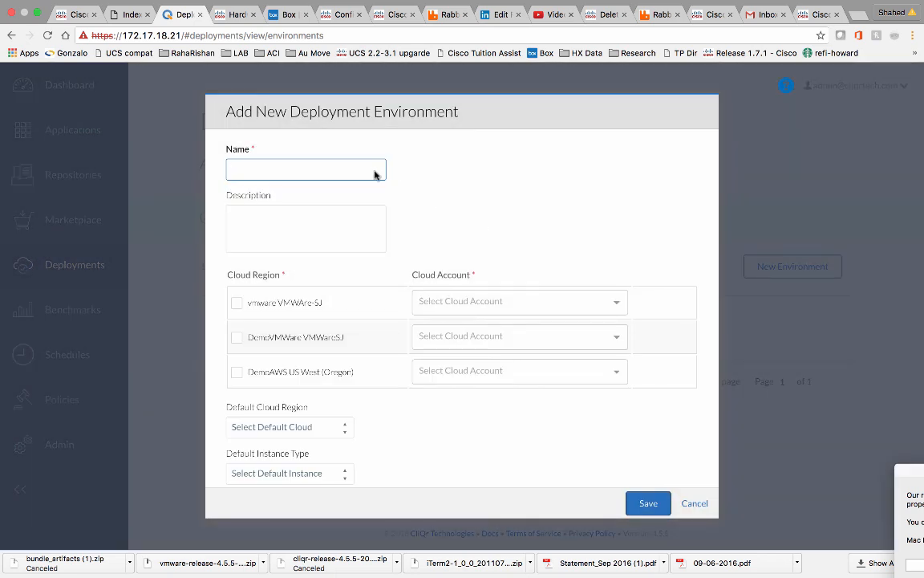
left_click(367, 169)
type("AWS")
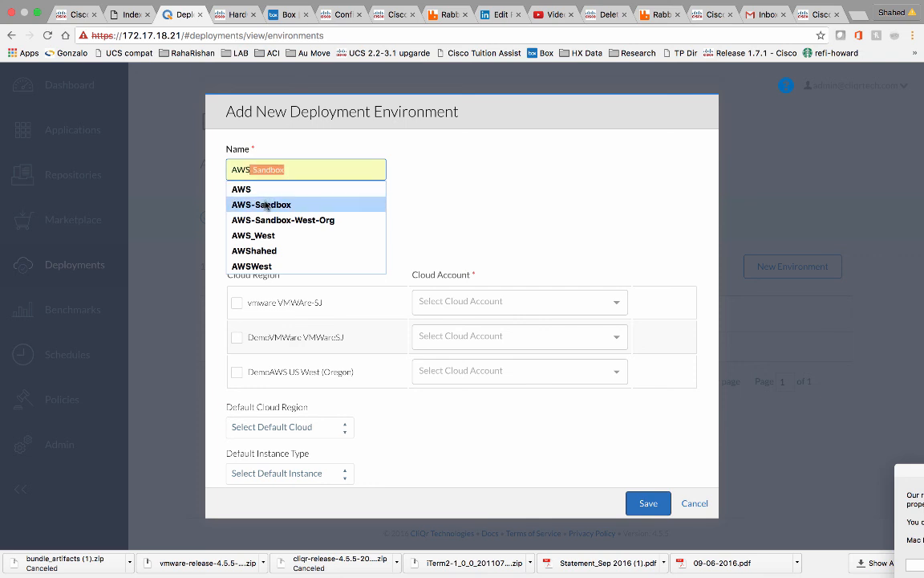
left_click(263, 218)
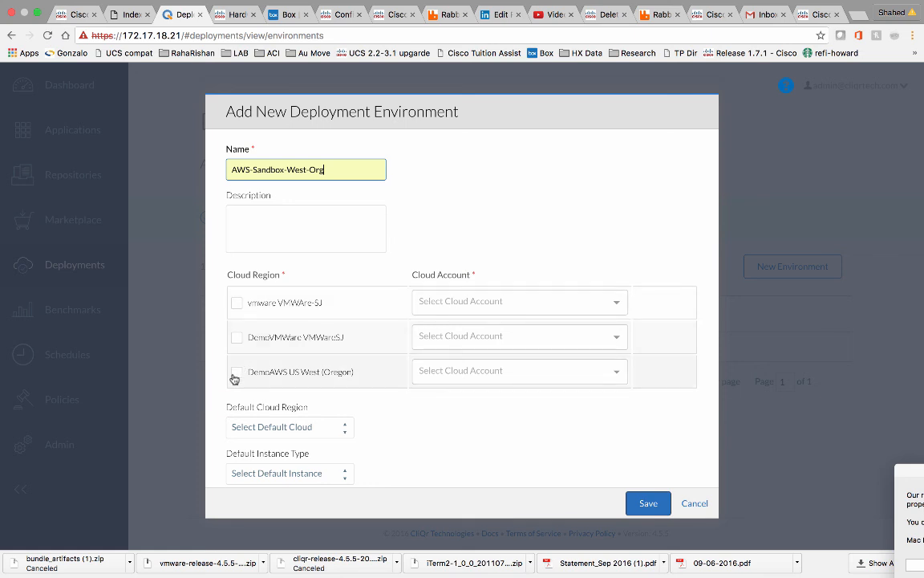
left_click(236, 373)
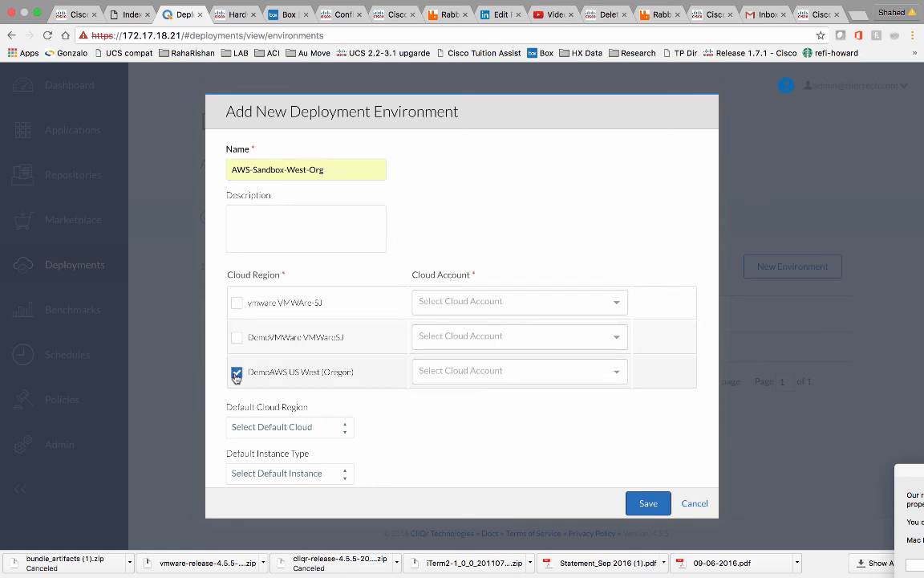
left_click(545, 376)
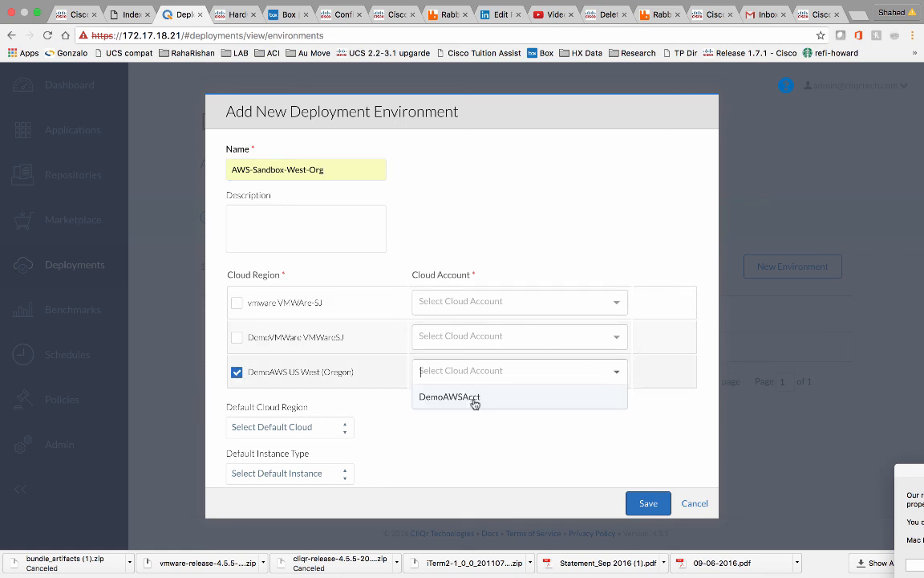
left_click(474, 398)
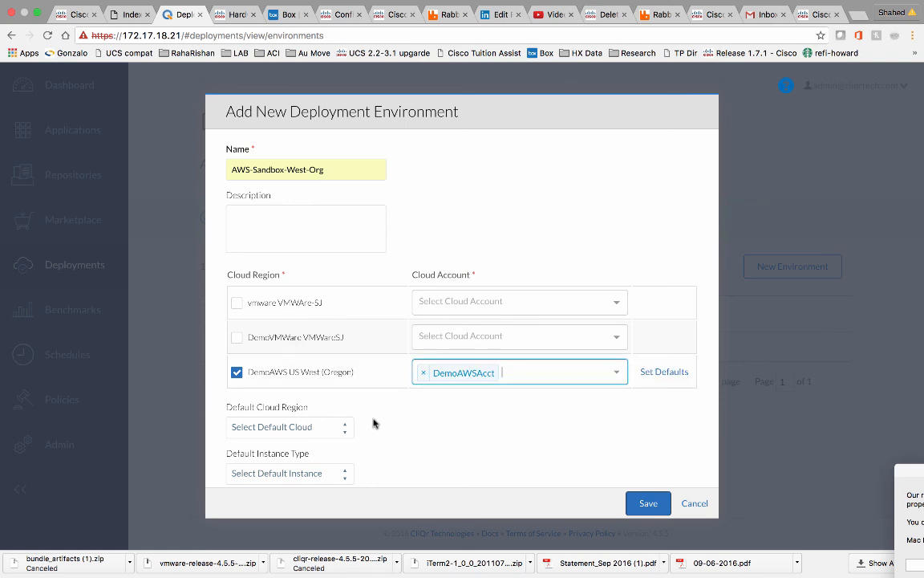
Default to the US West (Oregon) region and t2.micro instances, then save it.
left_click(343, 425)
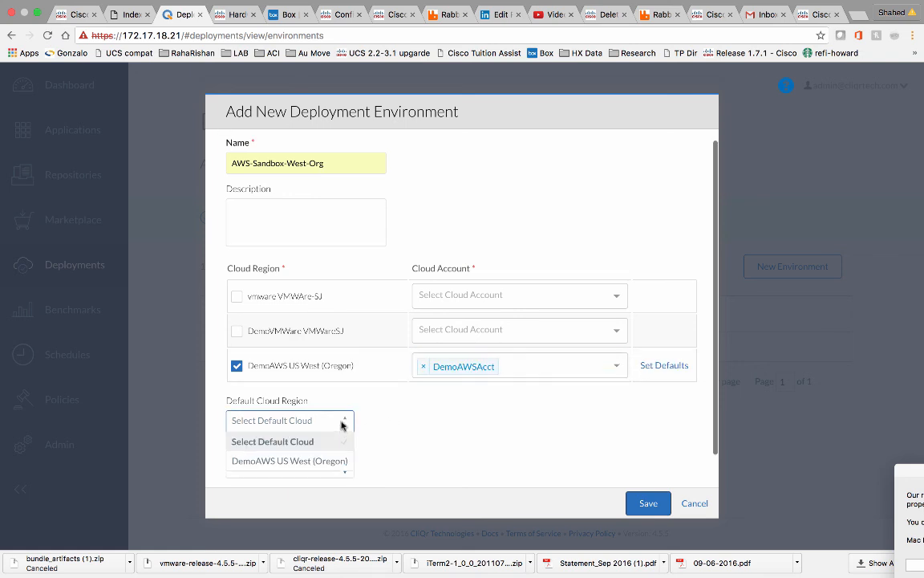
left_click(326, 462)
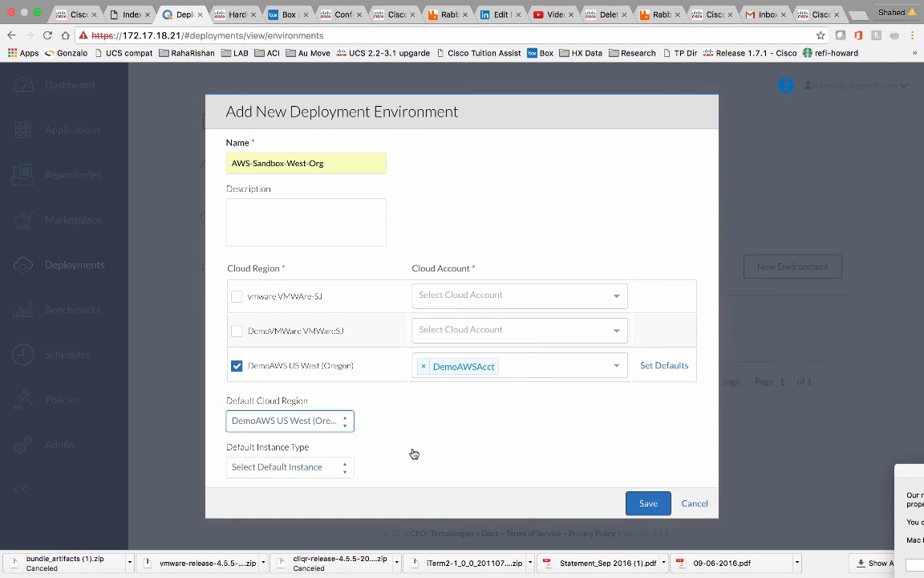
scroll(405, 450, "down", 2)
left_click(342, 438)
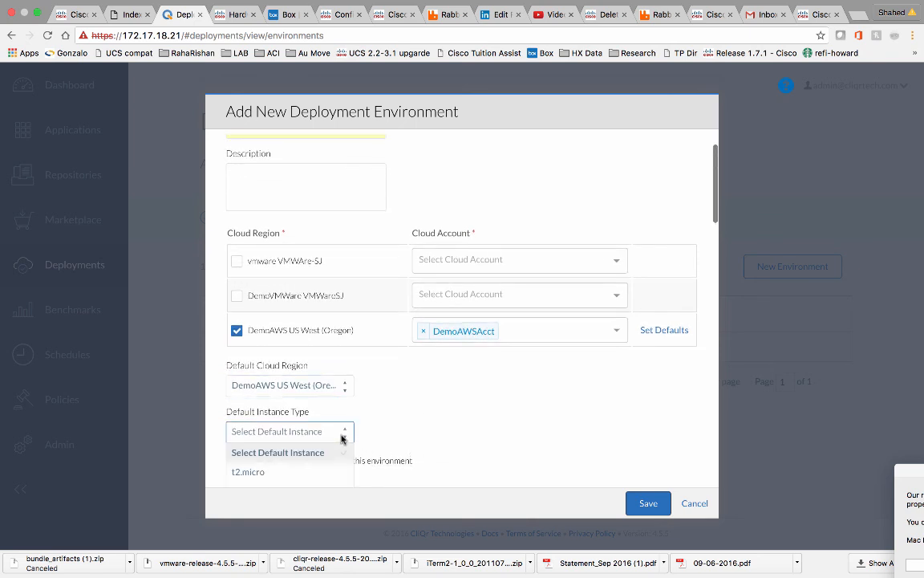
left_click(270, 475)
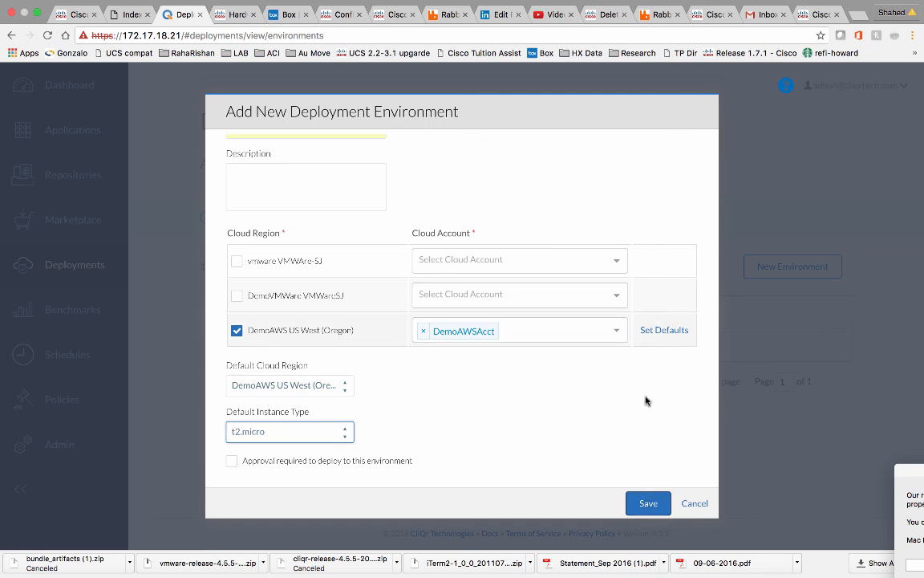
left_click(645, 503)
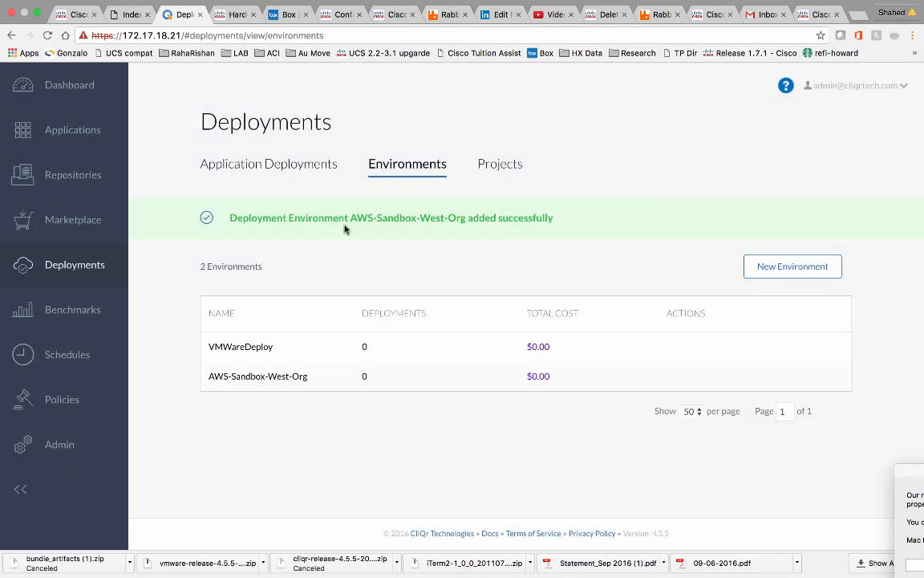
left_click(74, 131)
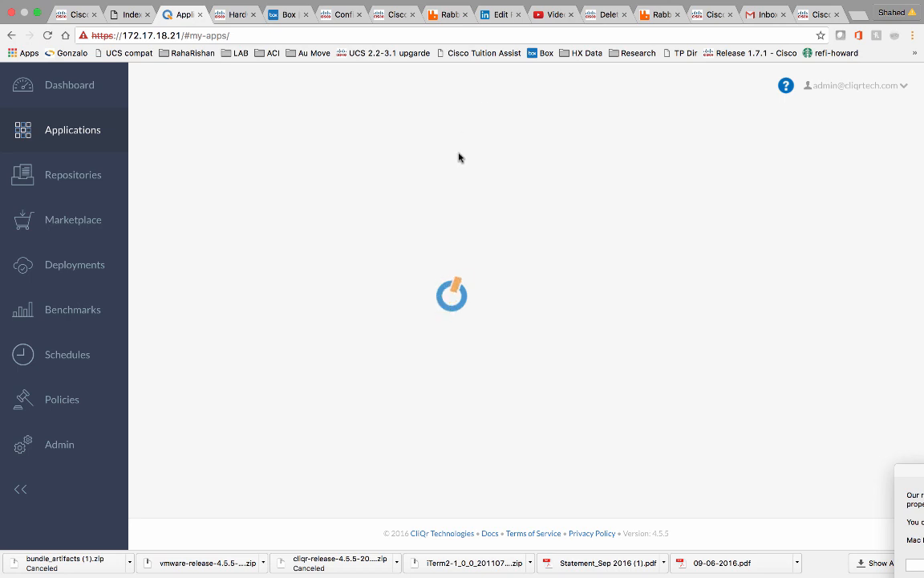
Go to Admin > Clouds to list the vmware, DemoVMWare and DemoAWS clouds.
mouse_move(648, 4)
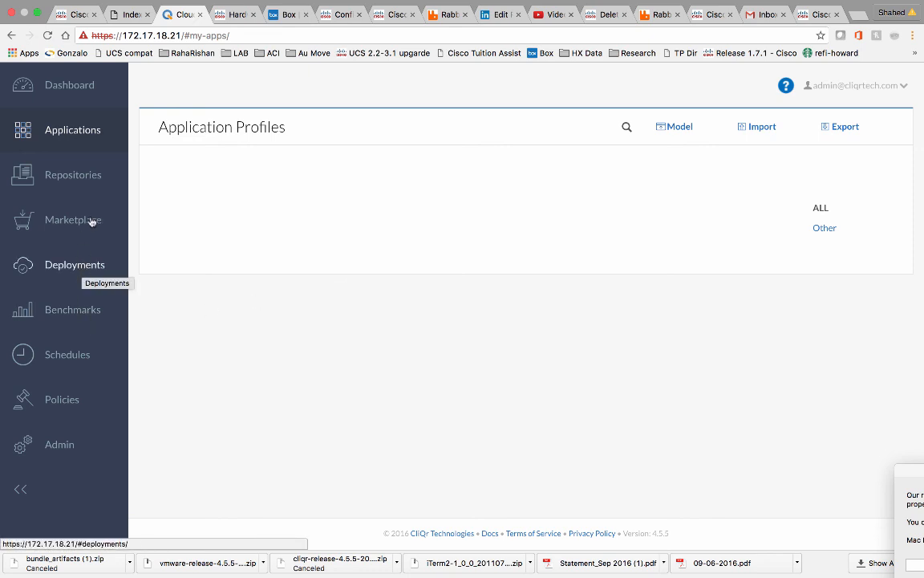
left_click(89, 468)
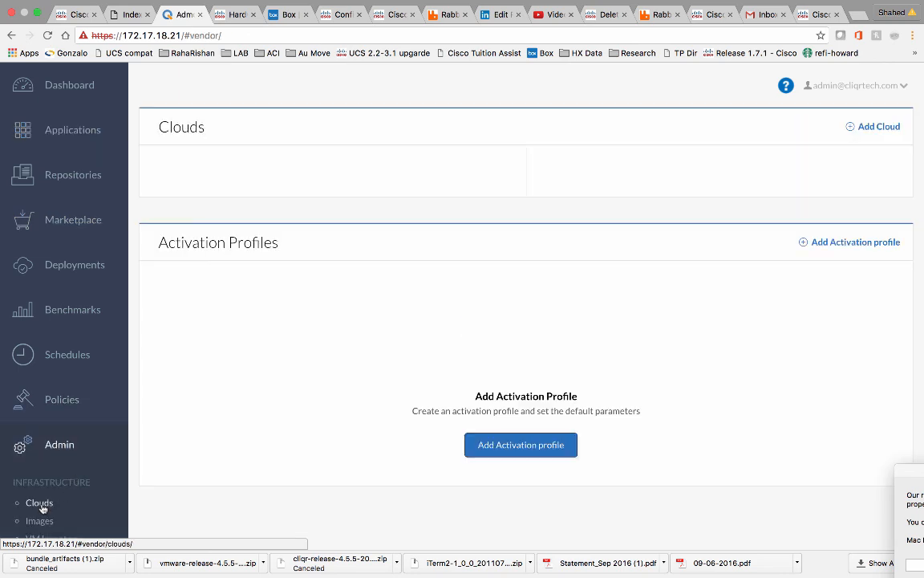
left_click(40, 505)
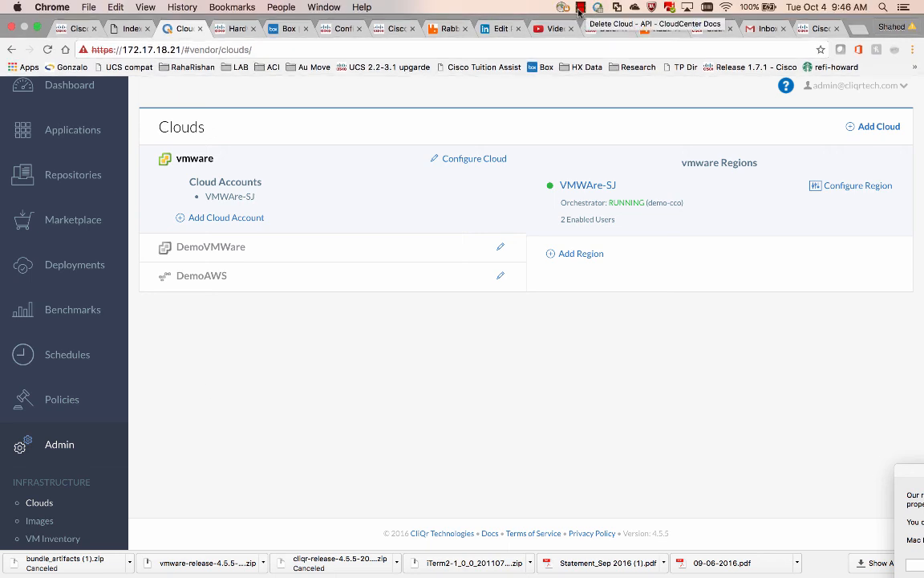
left_click(579, 9)
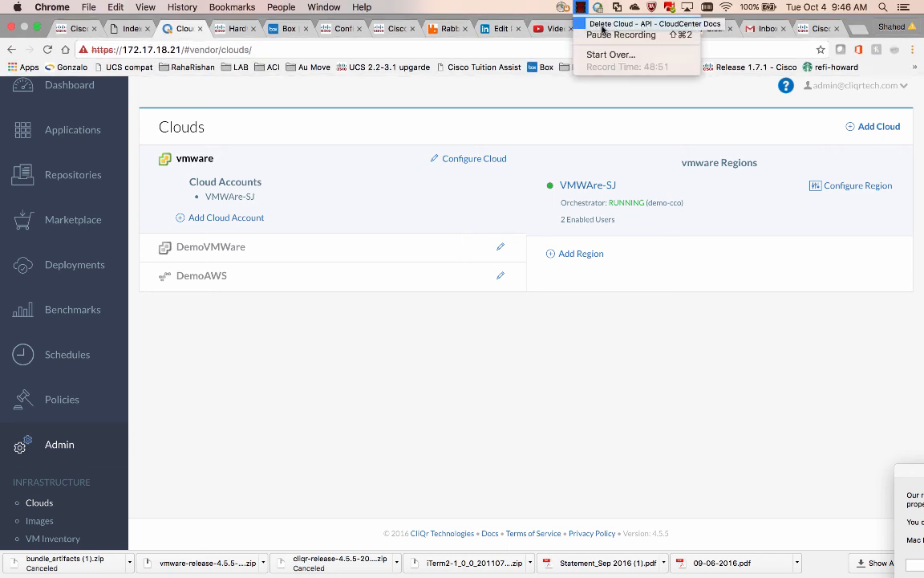